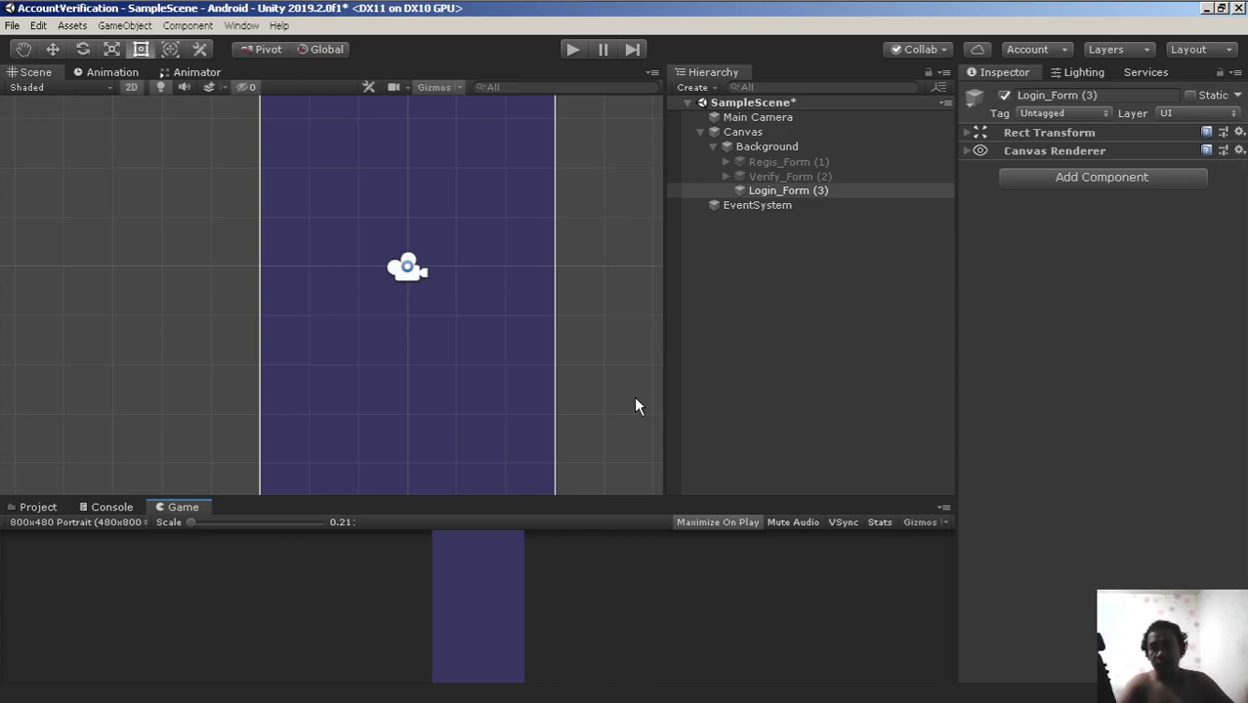
Remove the existing Login_Form (3) object from the Hierarchy
{"action": "left_click", "coordinate": [821, 190]}
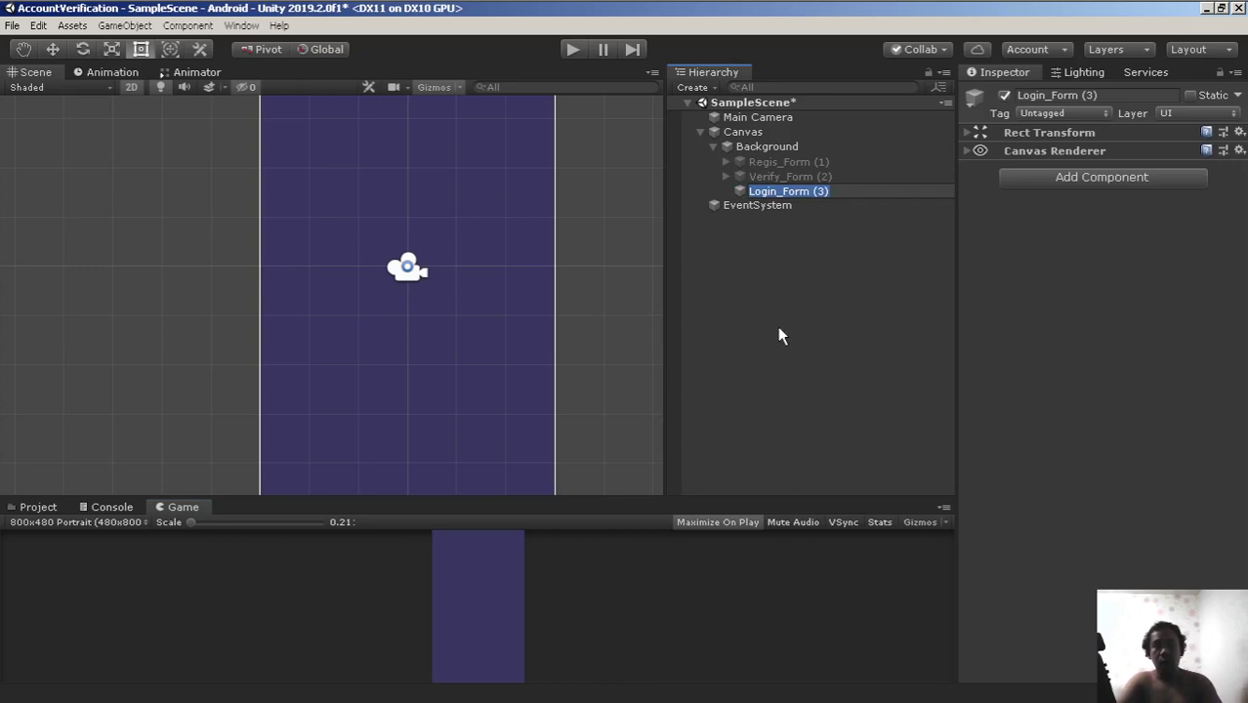
{"action": "key", "text": "BackSpace"}
{"action": "key", "text": "Escape"}
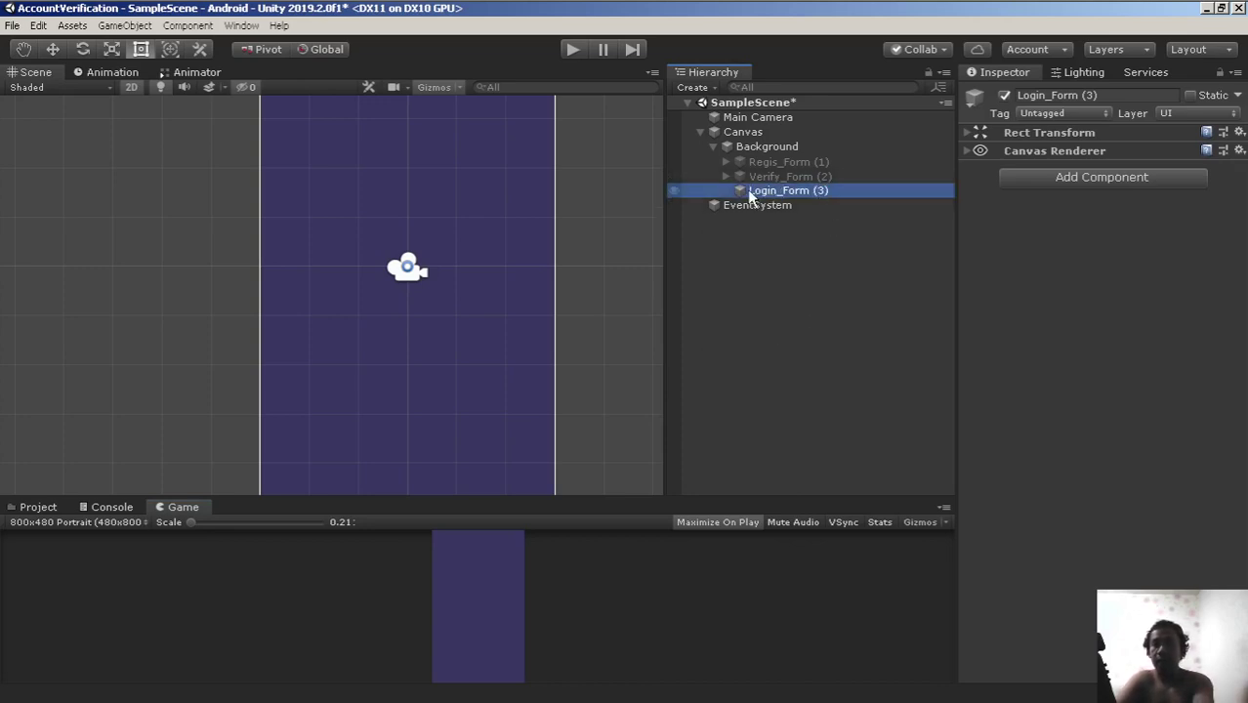
{"action": "left_click", "coordinate": [862, 195], "text": "ctrl"}
{"action": "key", "text": "ctrl+z"}
Duplicate Regis_Form (1) and name the copy Login_Form (3)
{"action": "left_click", "coordinate": [815, 167]}
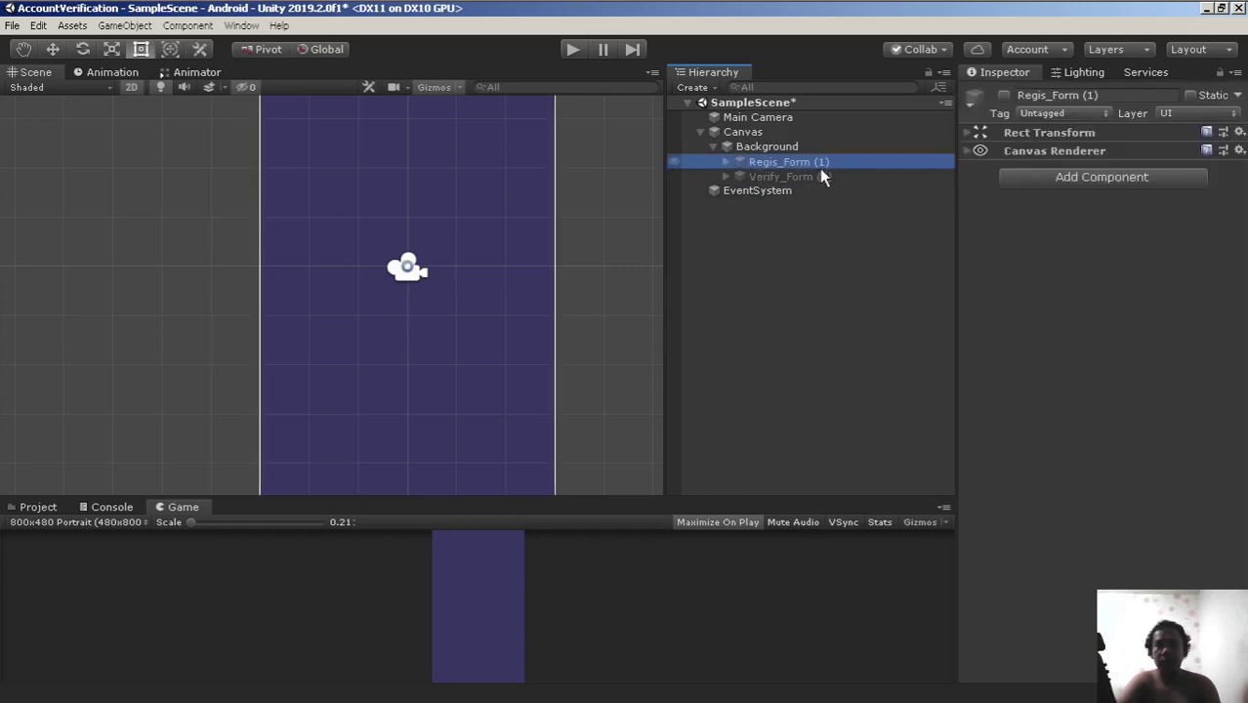
{"action": "key", "text": "ctrl+d"}
{"action": "key", "text": "F2"}
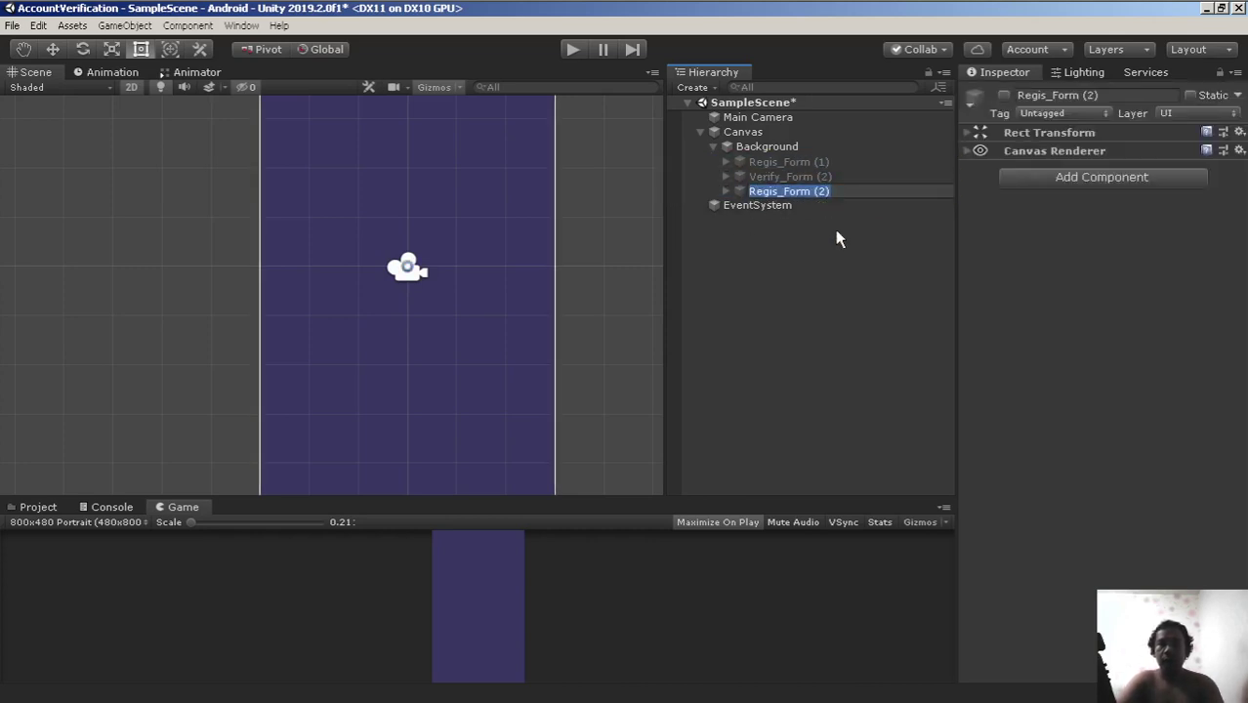
{"action": "type", "text": "Login_Form (3)"}
{"action": "key", "text": "Return"}
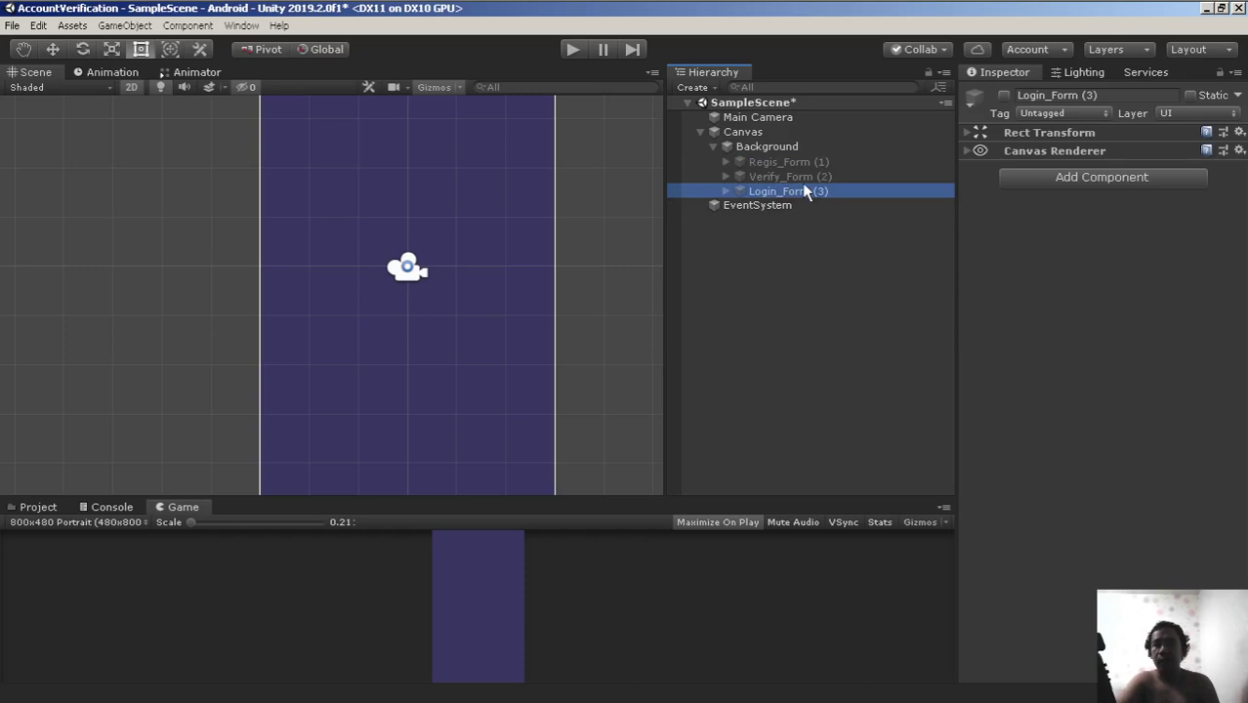
{"action": "left_click", "coordinate": [827, 198]}
{"action": "key", "text": "Up"}
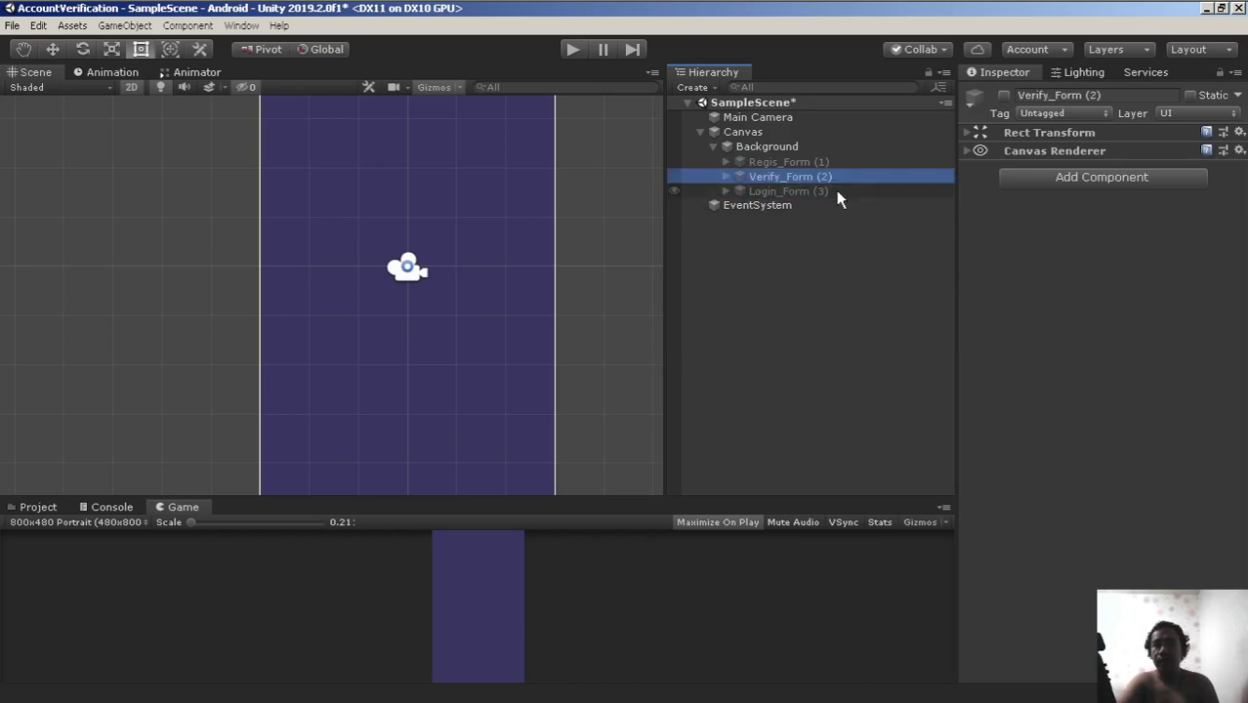
{"action": "key", "text": "Down"}
Enable Login_Form (3) and frame its Sign Up form in the Scene view
{"action": "left_click", "coordinate": [1004, 95]}
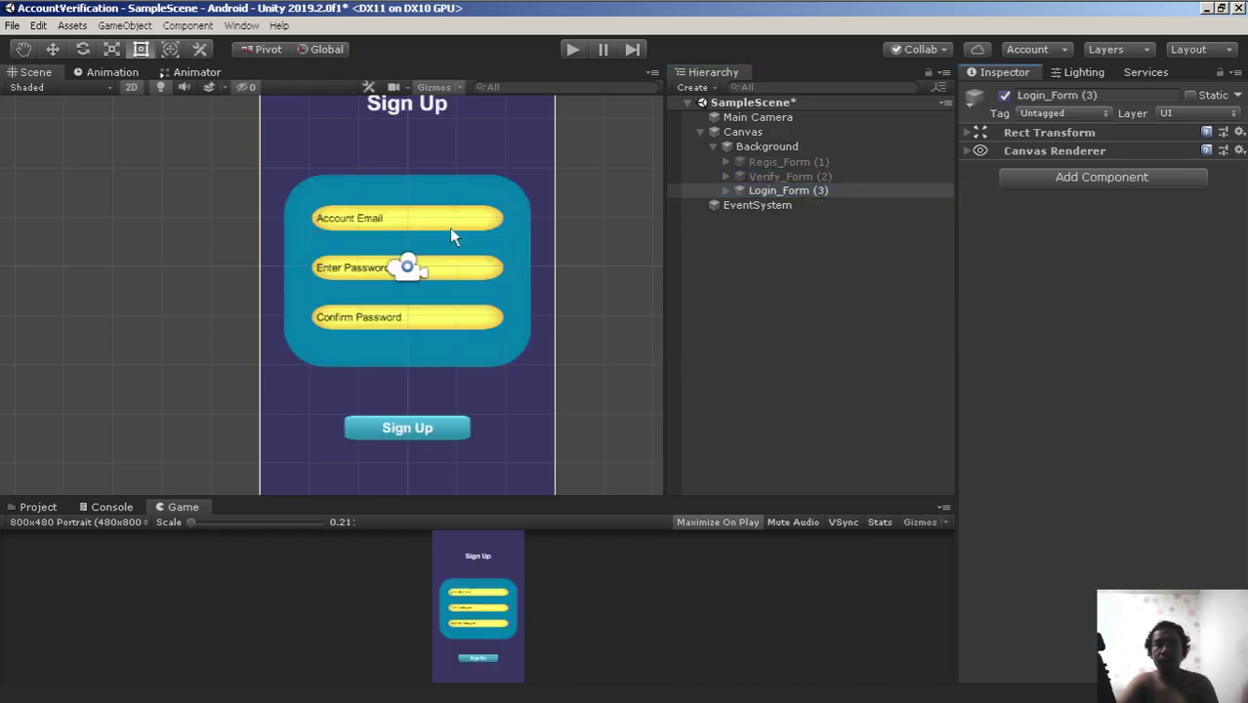
{"action": "scroll", "coordinate": [454, 227], "scroll_direction": "down", "scroll_amount": 1}
{"action": "scroll", "coordinate": [452, 228], "scroll_direction": "up", "scroll_amount": 1}
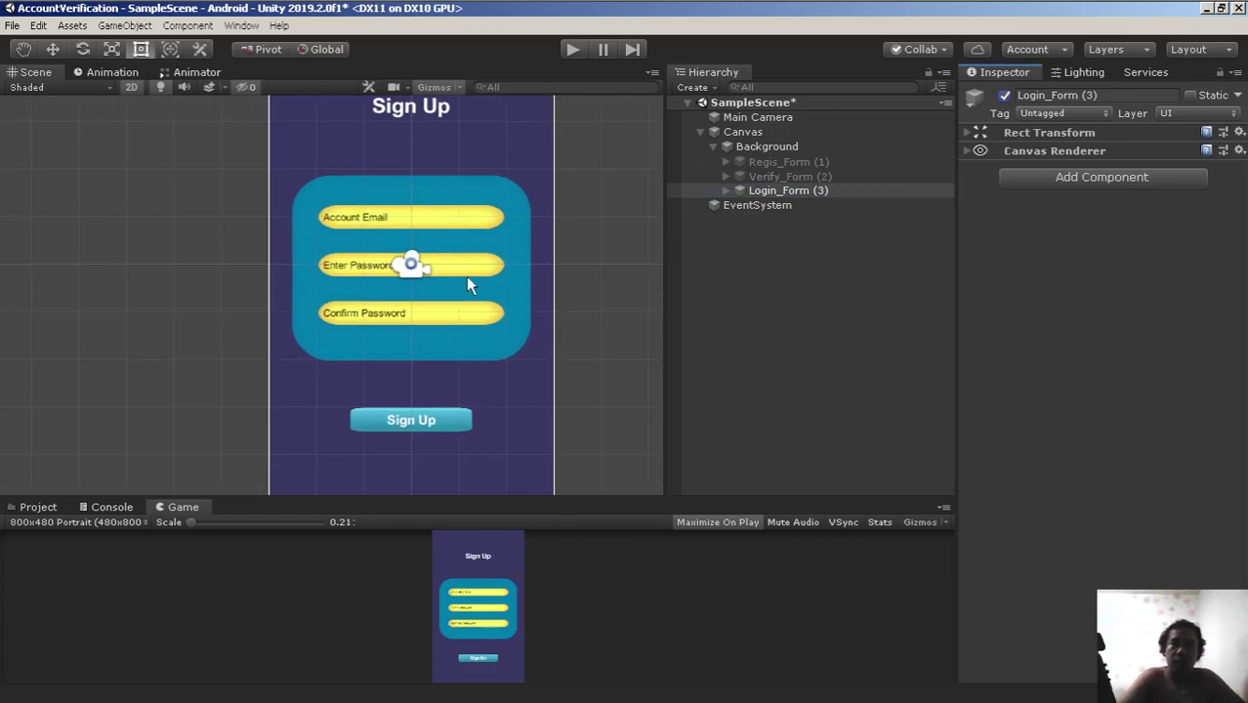
{"action": "scroll", "coordinate": [467, 283], "scroll_direction": "up", "scroll_amount": 1}
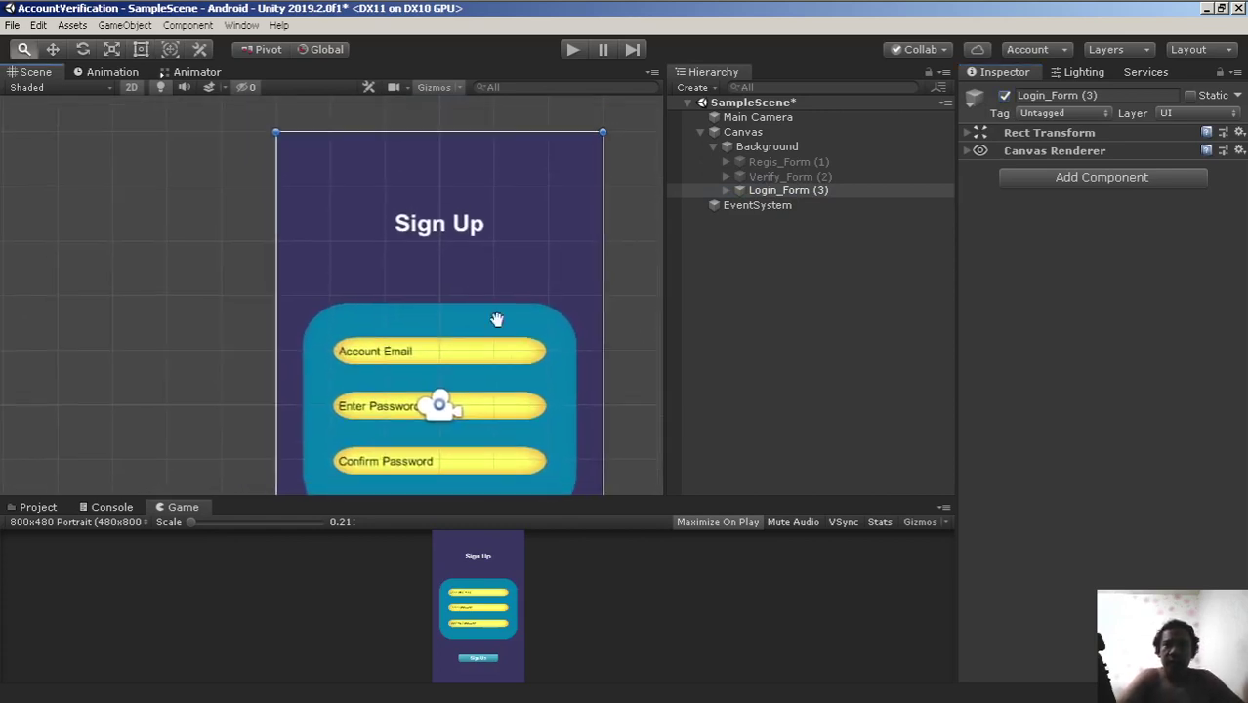
{"action": "mouse_move", "coordinate": [496, 315]}
{"action": "middle_mouse_down"}
{"action": "mouse_move", "coordinate": [462, 226]}
{"action": "mouse_move", "coordinate": [473, 234]}
{"action": "middle_mouse_up"}
{"action": "scroll", "coordinate": [461, 225], "scroll_direction": "down", "scroll_amount": 1}
Expand Login_Form (3) and its Frame, then select SignUpTxt
{"action": "left_click", "coordinate": [726, 190]}
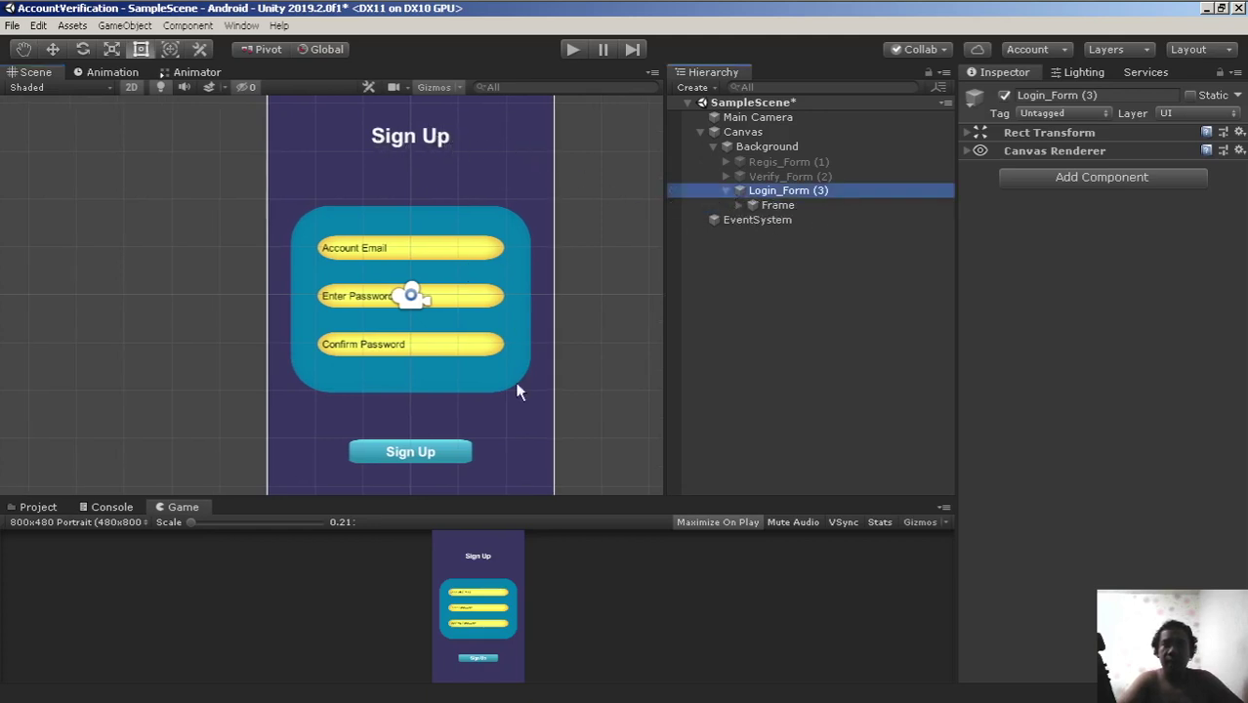
{"action": "scroll", "coordinate": [459, 451], "scroll_direction": "up", "scroll_amount": 1}
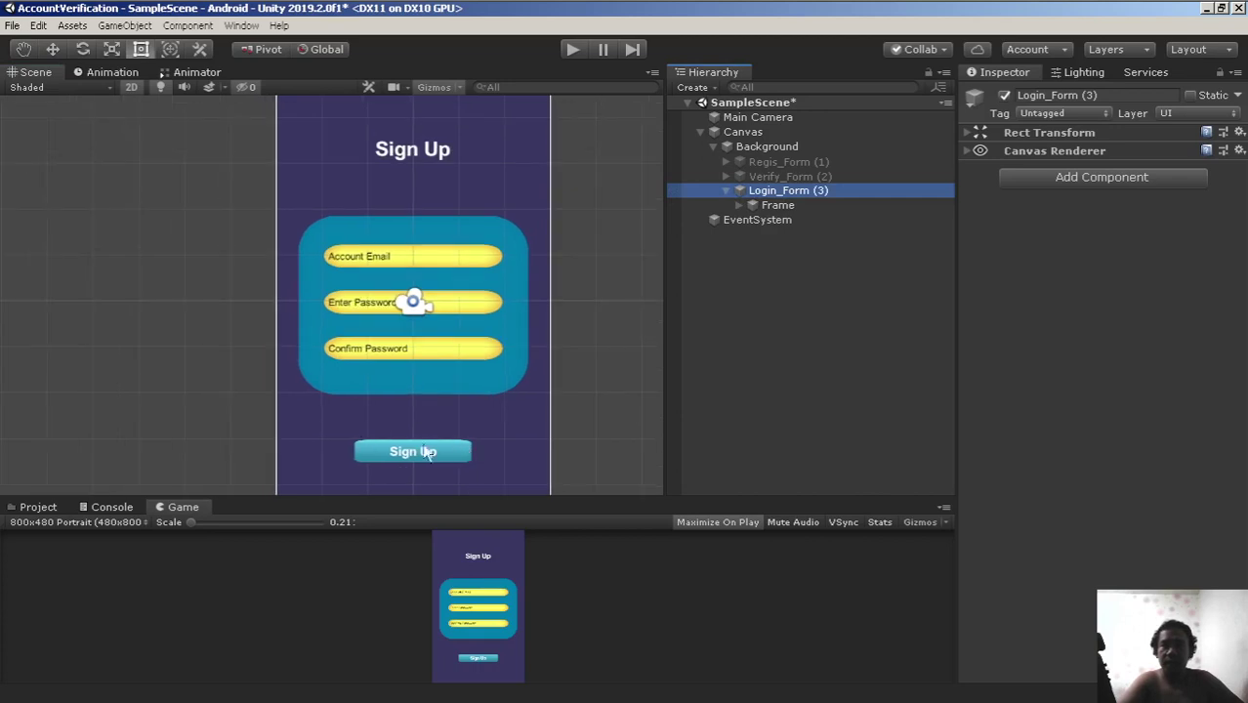
{"action": "scroll", "coordinate": [508, 410], "scroll_direction": "up", "scroll_amount": 1}
{"action": "scroll", "coordinate": [543, 370], "scroll_direction": "up", "scroll_amount": 1}
{"action": "left_click", "coordinate": [739, 205]}
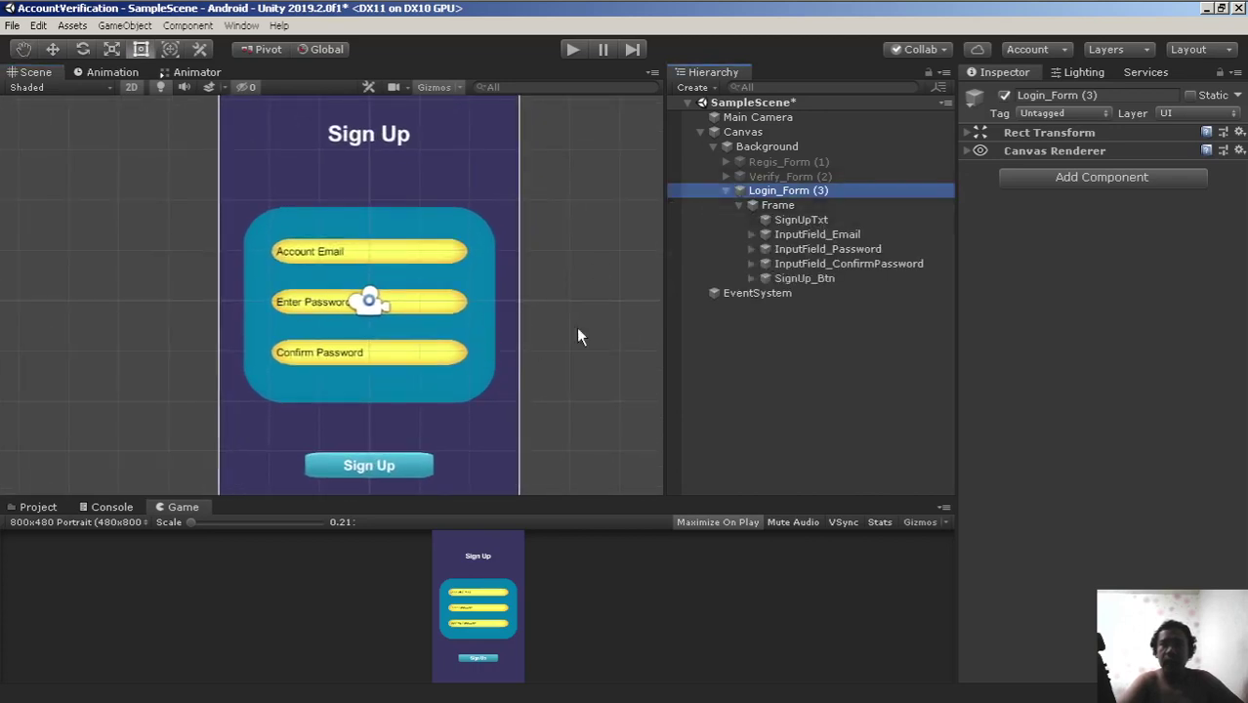
{"action": "left_click", "coordinate": [806, 220]}
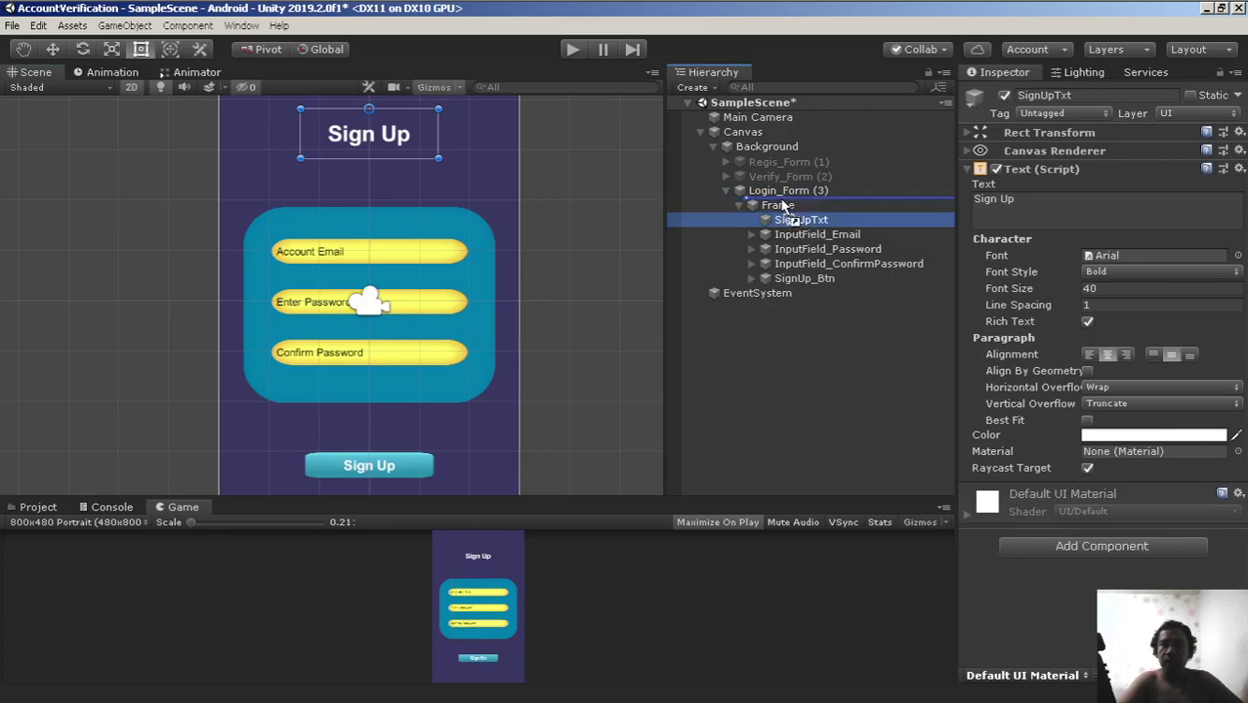
Move SignUpTxt and SignUp_Btn out of Frame, directly under Login_Form (3)
{"action": "left_click_drag", "start_coordinate": [803, 221], "coordinate": [781, 199]}
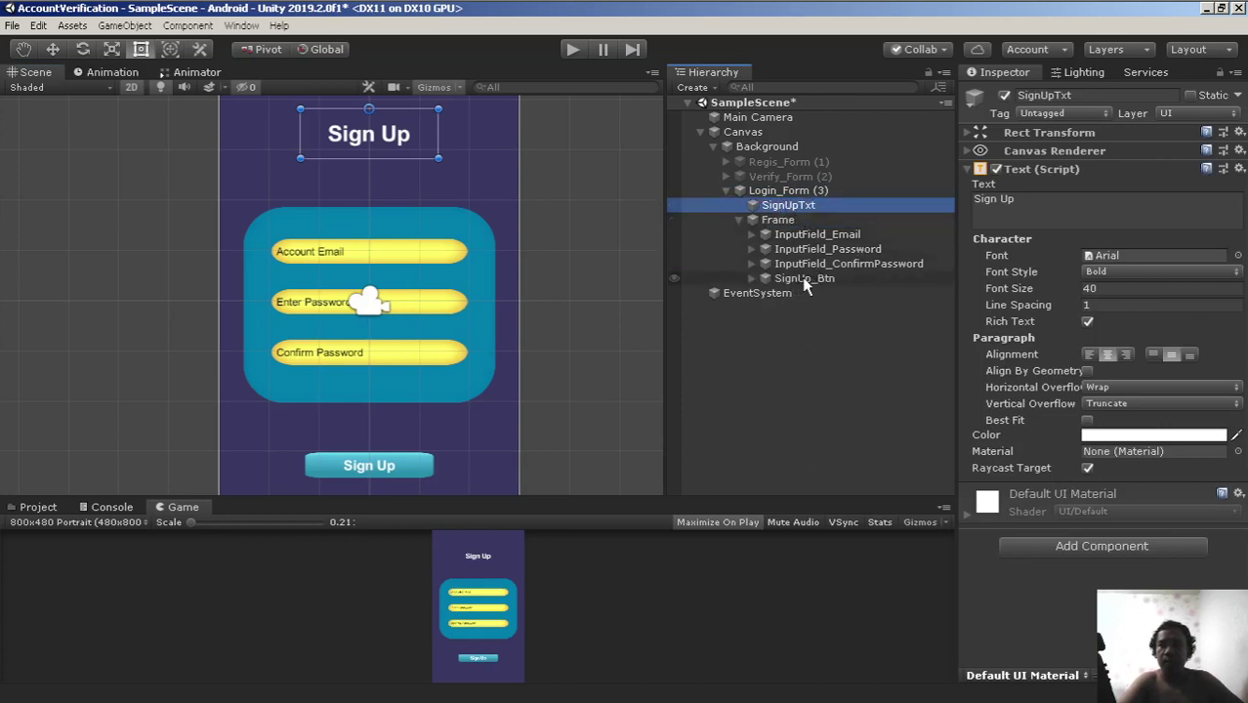
{"action": "left_click_drag", "start_coordinate": [805, 280], "coordinate": [787, 216]}
{"action": "left_click", "coordinate": [787, 205]}
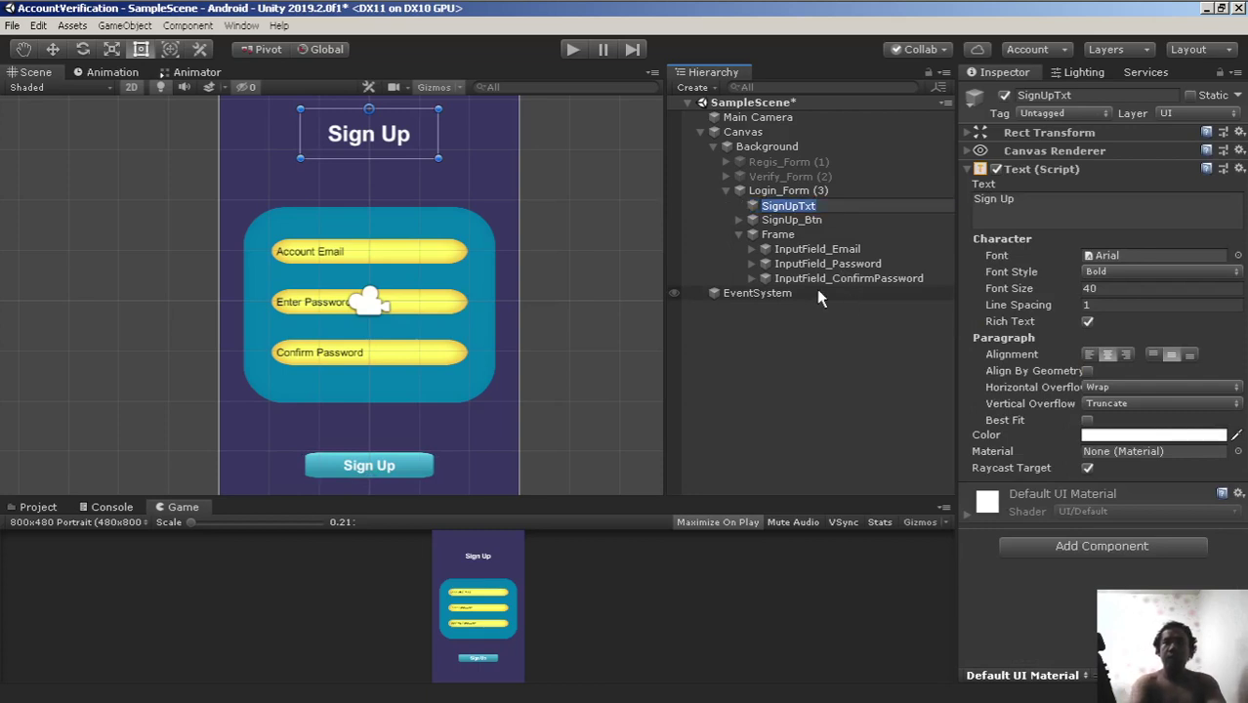
Rename the title SignInTxt and the button SignInBtn
{"action": "key", "text": "F2"}
{"action": "type", "text": "Sign"}
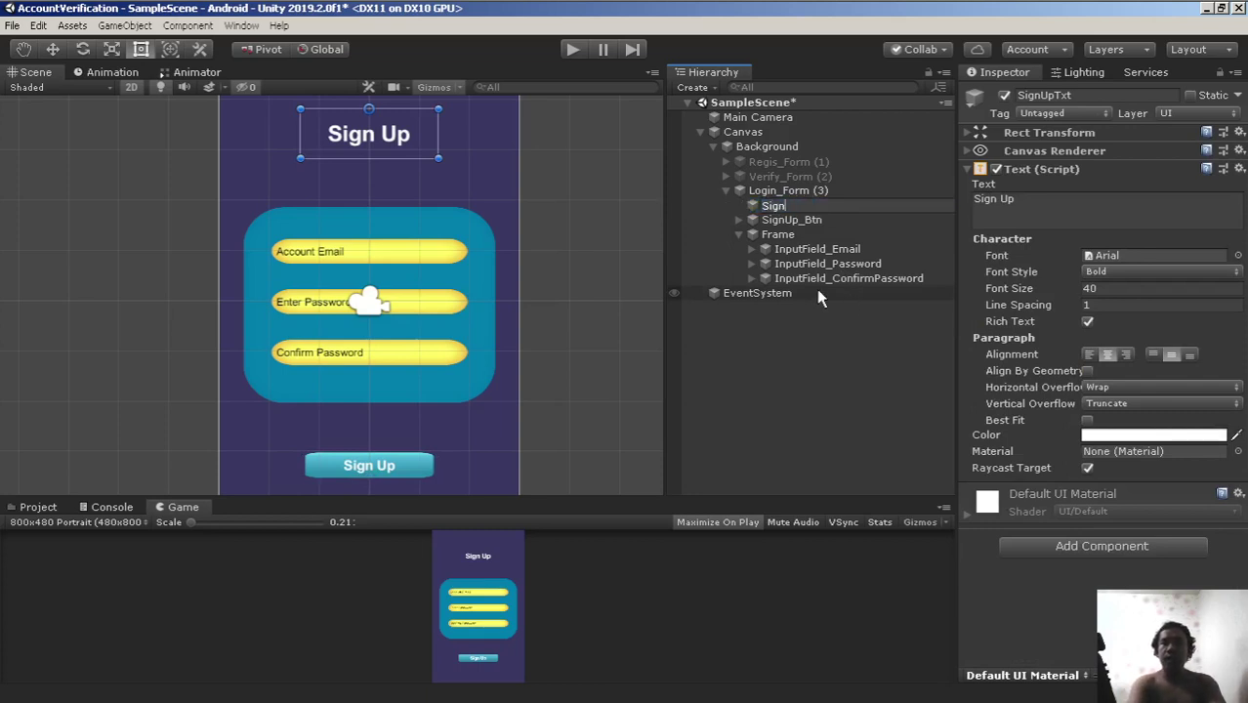
{"action": "type", "text": "InTxt"}
{"action": "key", "text": "Return"}
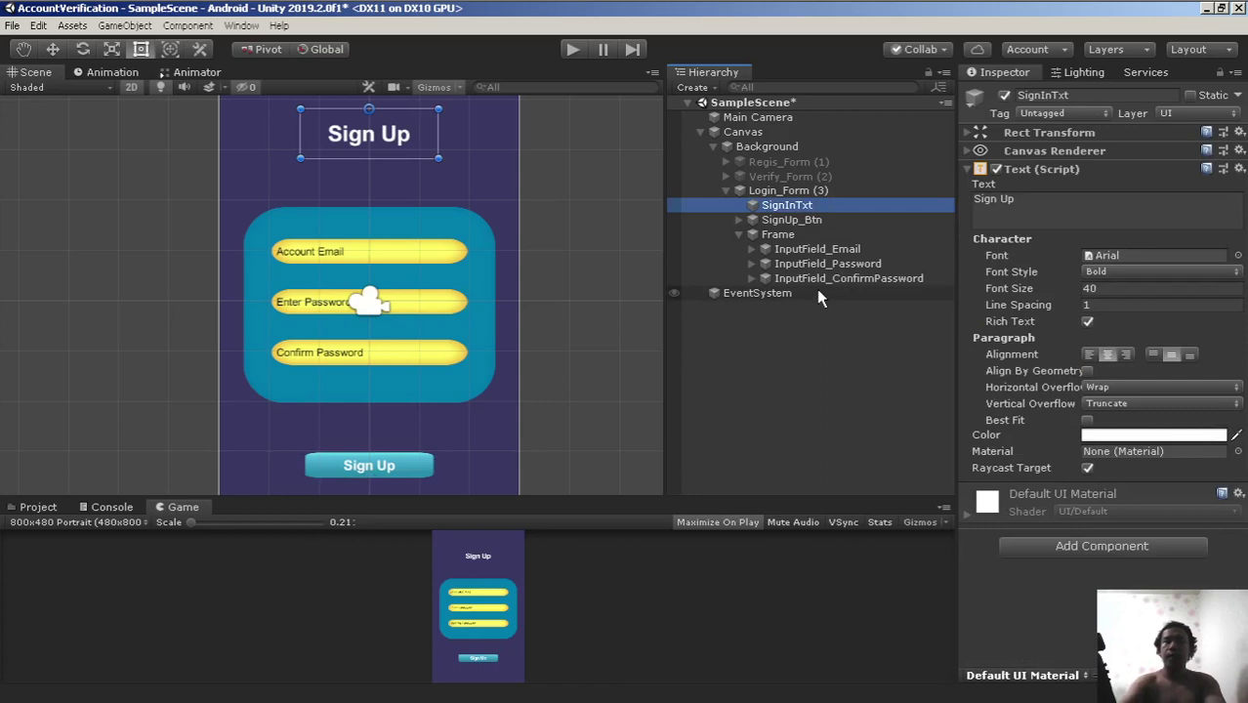
{"action": "left_click", "coordinate": [802, 225]}
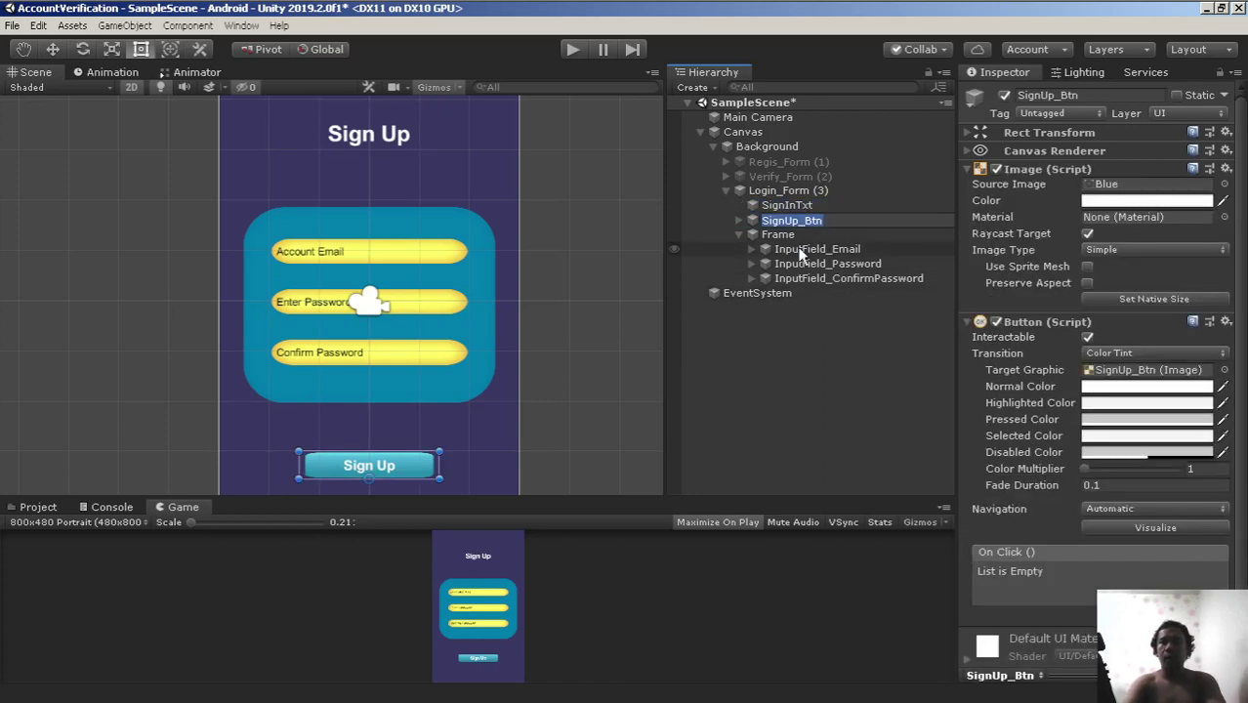
{"action": "key", "text": "F2"}
{"action": "type", "text": "SignIn"}
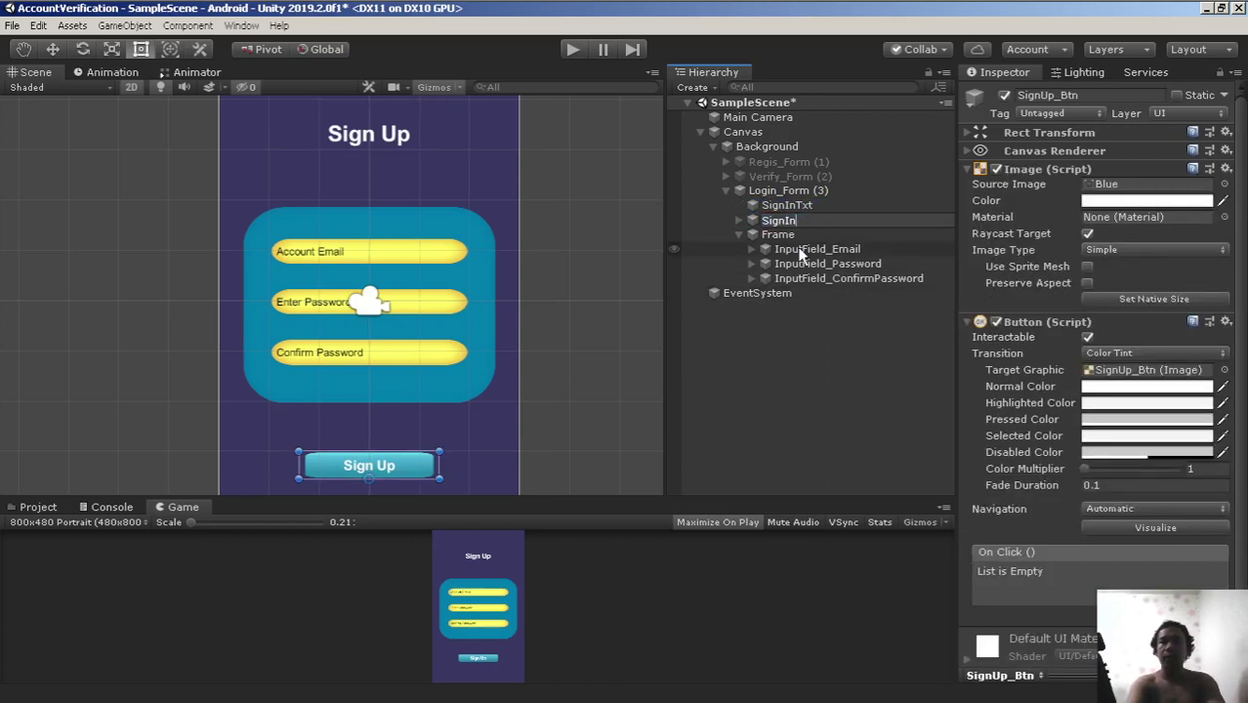
{"action": "type", "text": "Btn"}
{"action": "key", "text": "Return"}
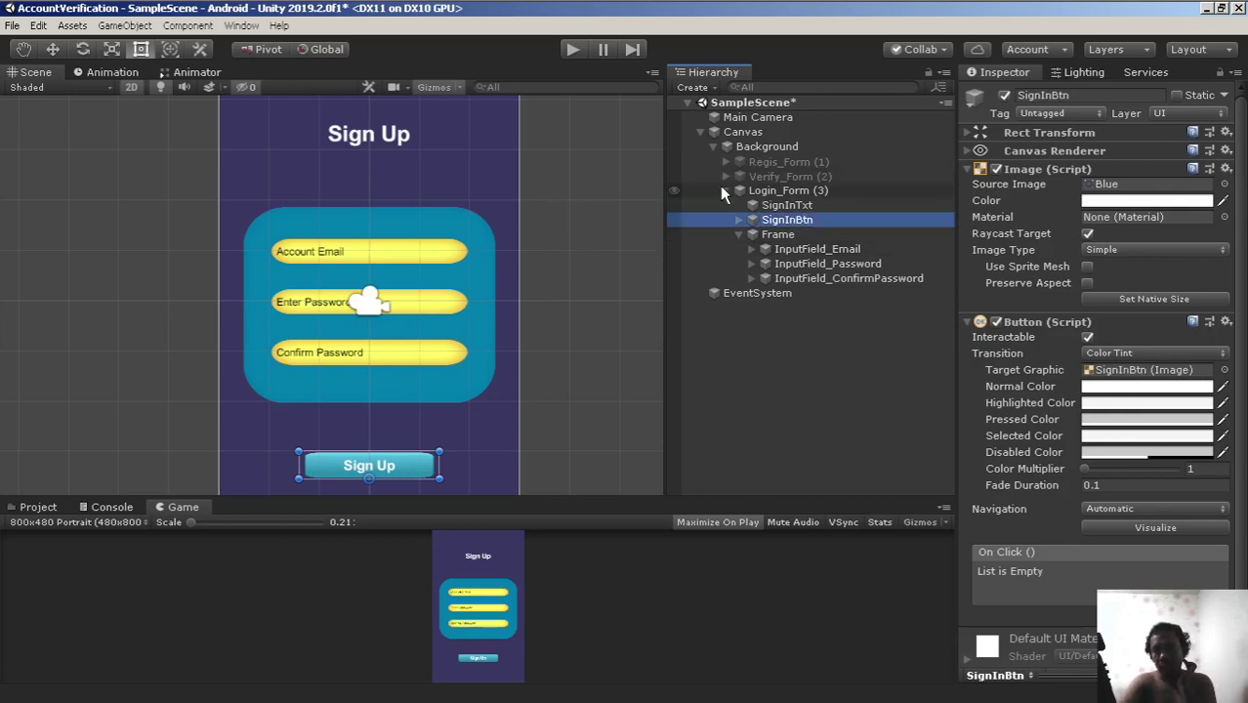
Change the SignInTxt title text to 'Sign In'
{"action": "left_click_drag", "start_coordinate": [767, 220], "coordinate": [771, 210]}
{"action": "left_click", "coordinate": [772, 207]}
{"action": "left_click", "coordinate": [1033, 201]}
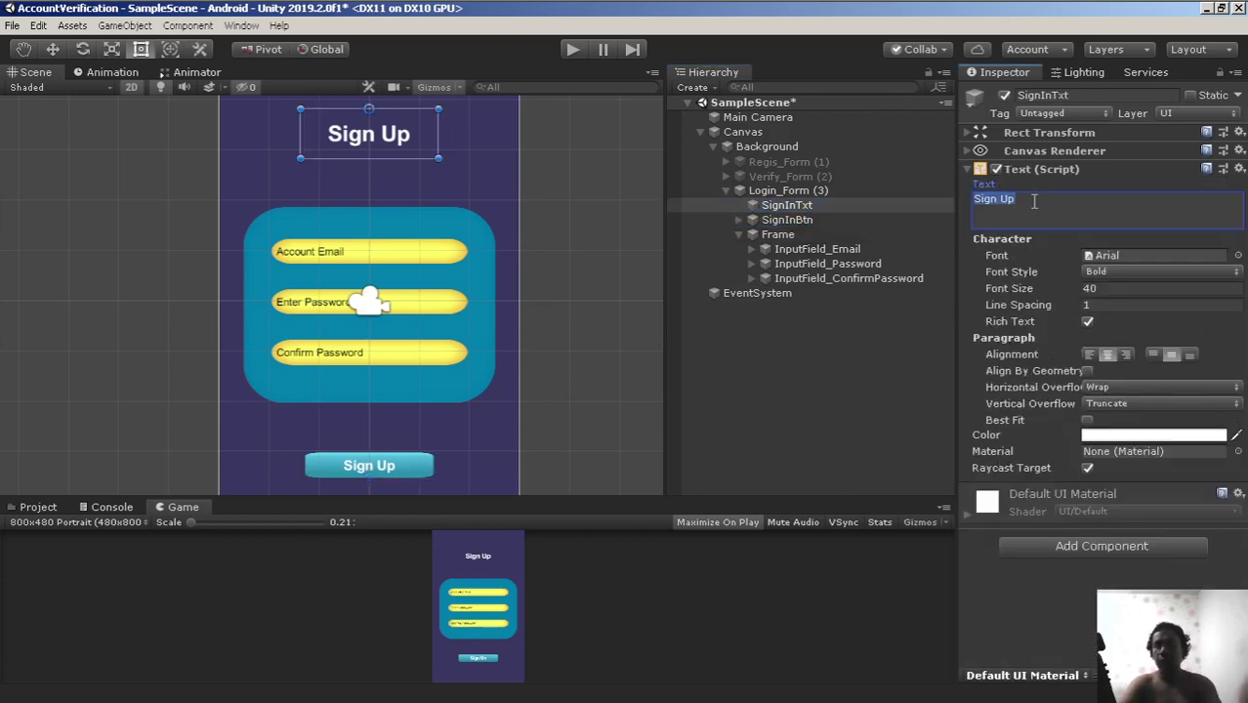
{"action": "type", "text": "Sign "}
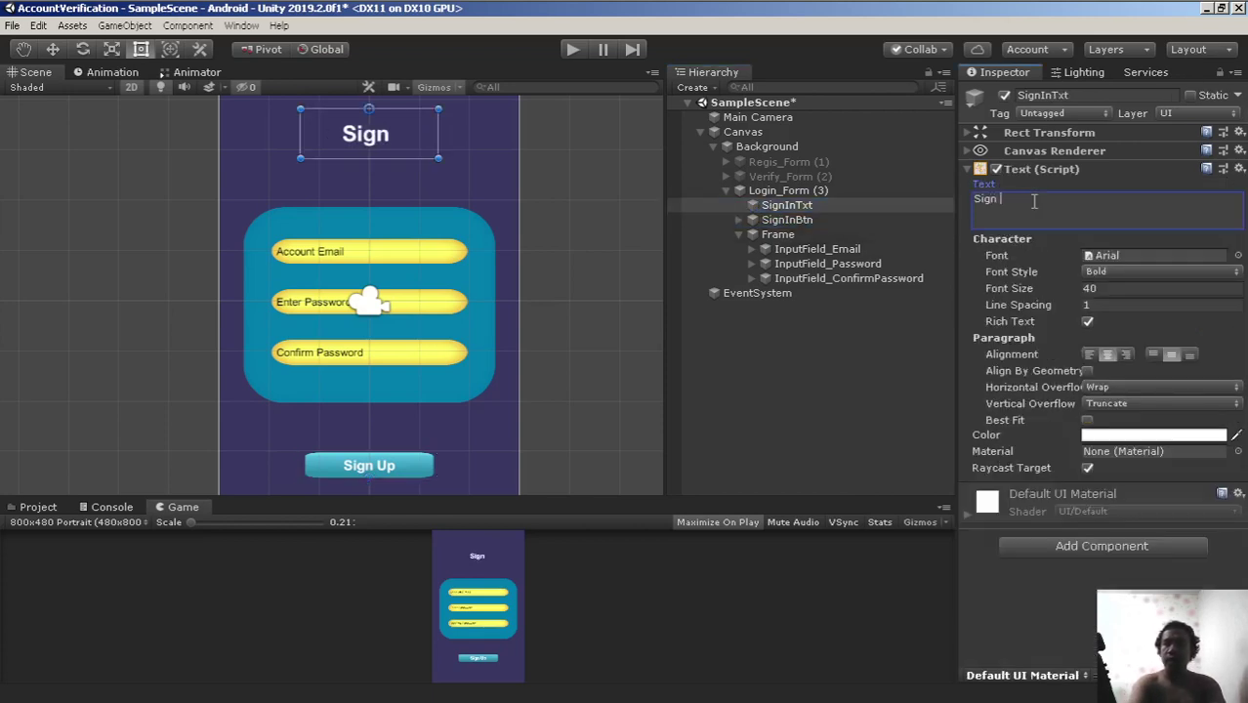
{"action": "type", "text": "In"}
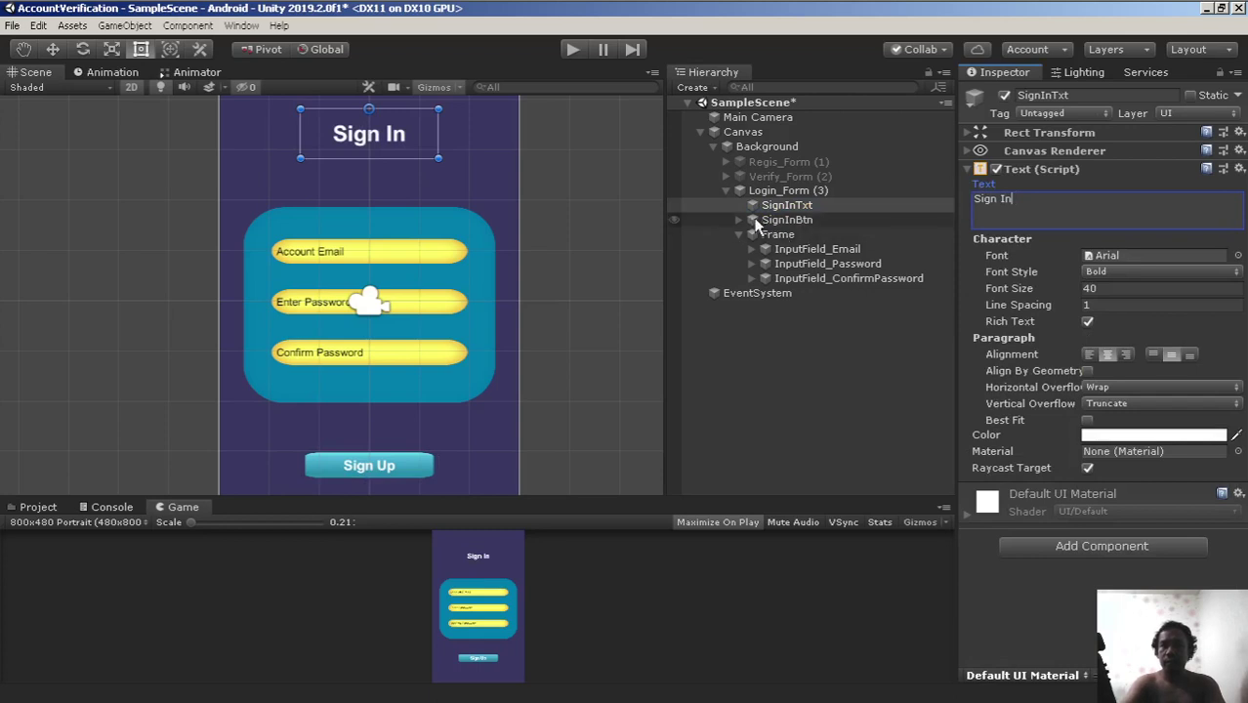
Change SignInBtn's Text label to 'Sign In'
{"action": "left_click", "coordinate": [740, 221]}
{"action": "left_click", "coordinate": [774, 235]}
{"action": "left_click", "coordinate": [1028, 201]}
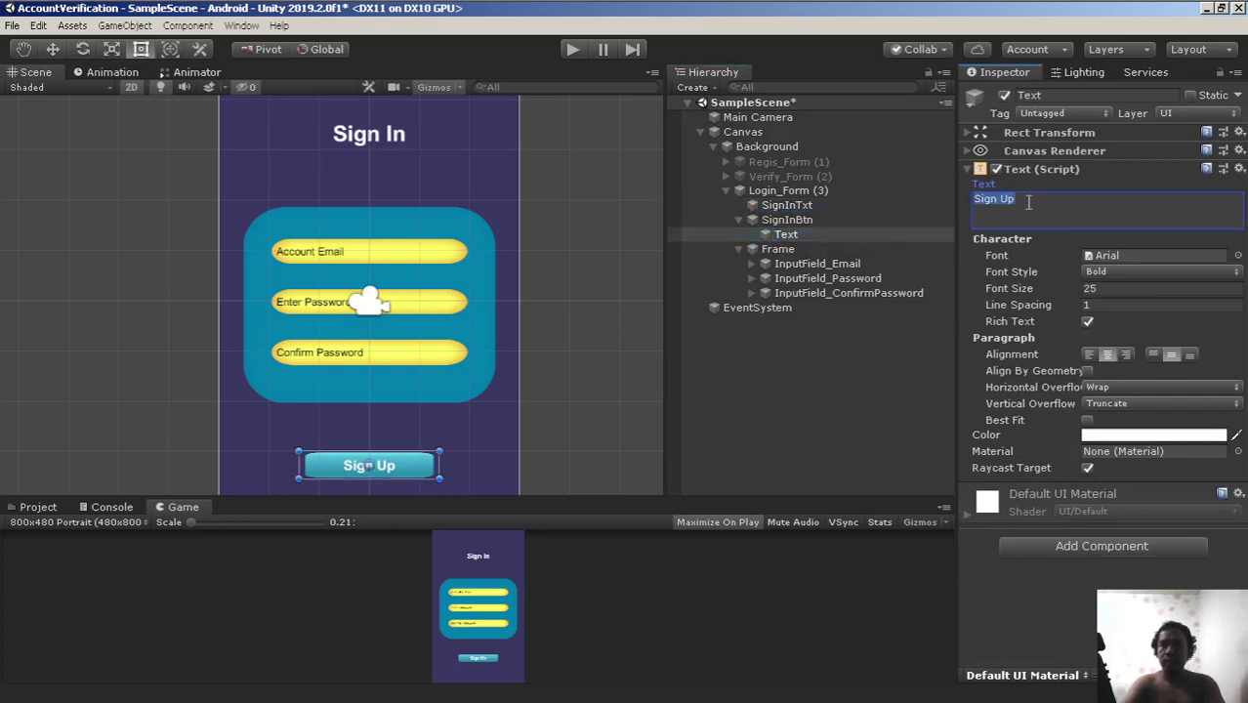
{"action": "type", "text": "Sig"}
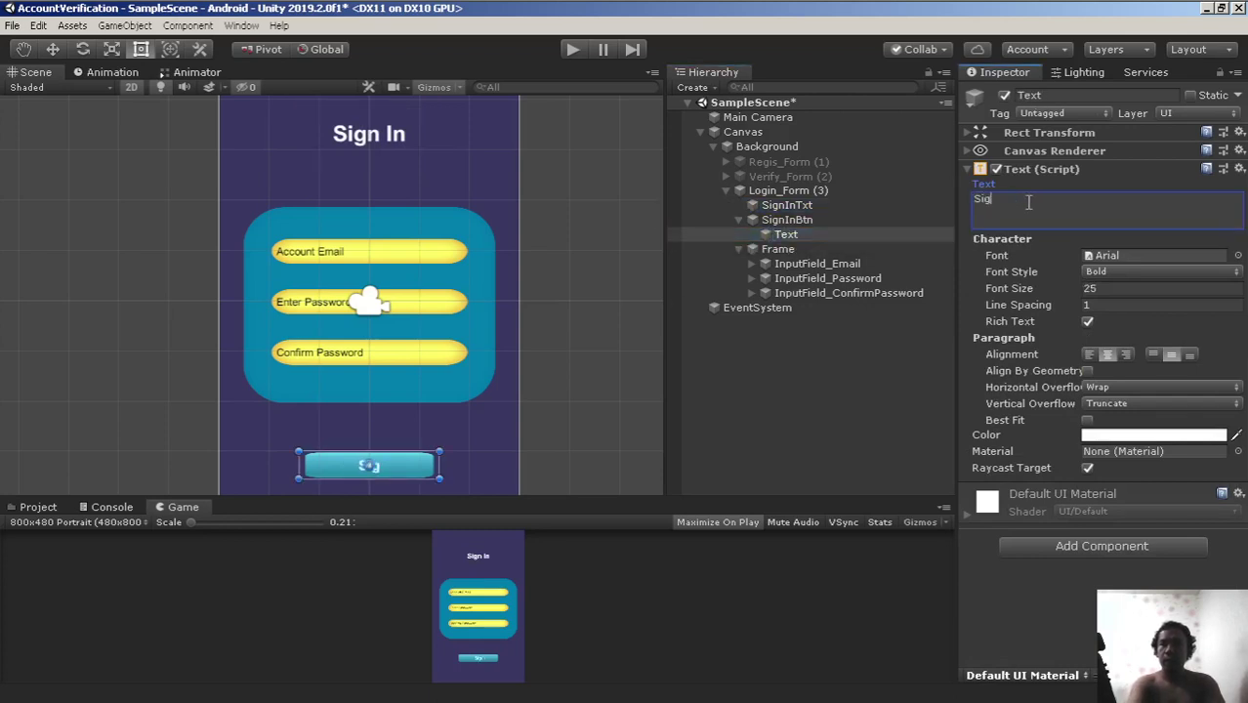
{"action": "type", "text": "n In"}
{"action": "key", "text": "BackSpace"}
{"action": "key", "text": "BackSpace"}
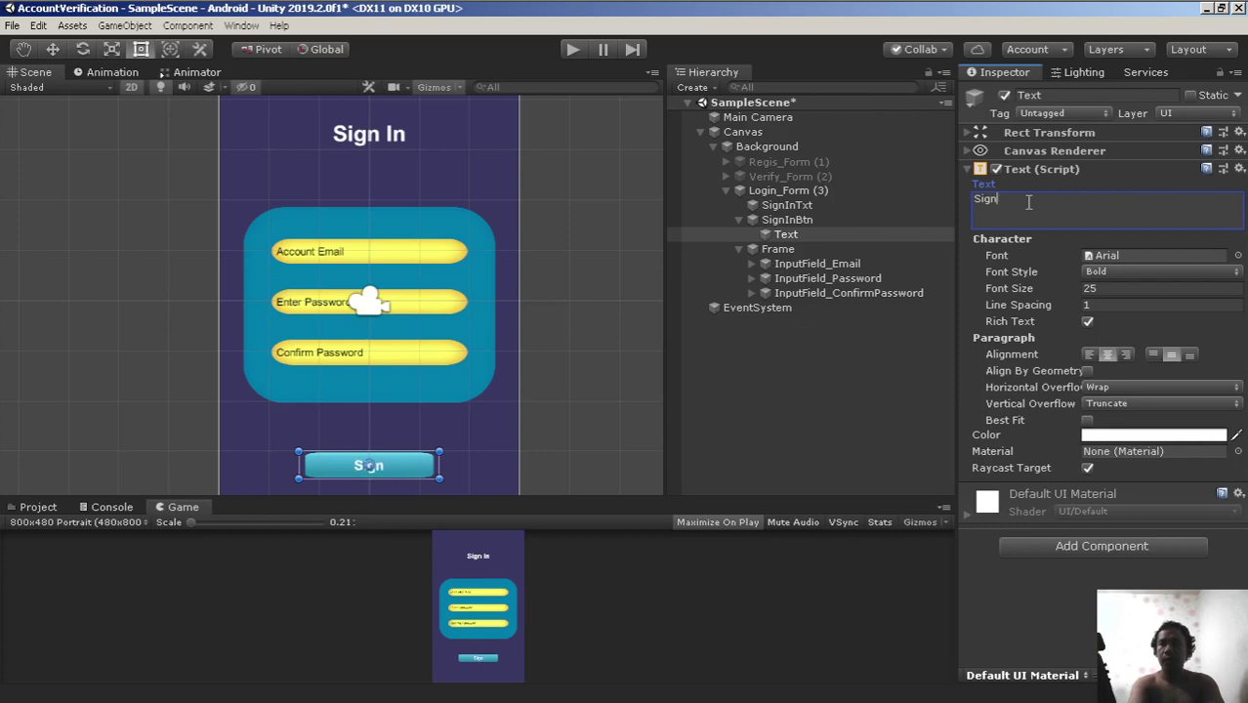
{"action": "type", "text": "In"}
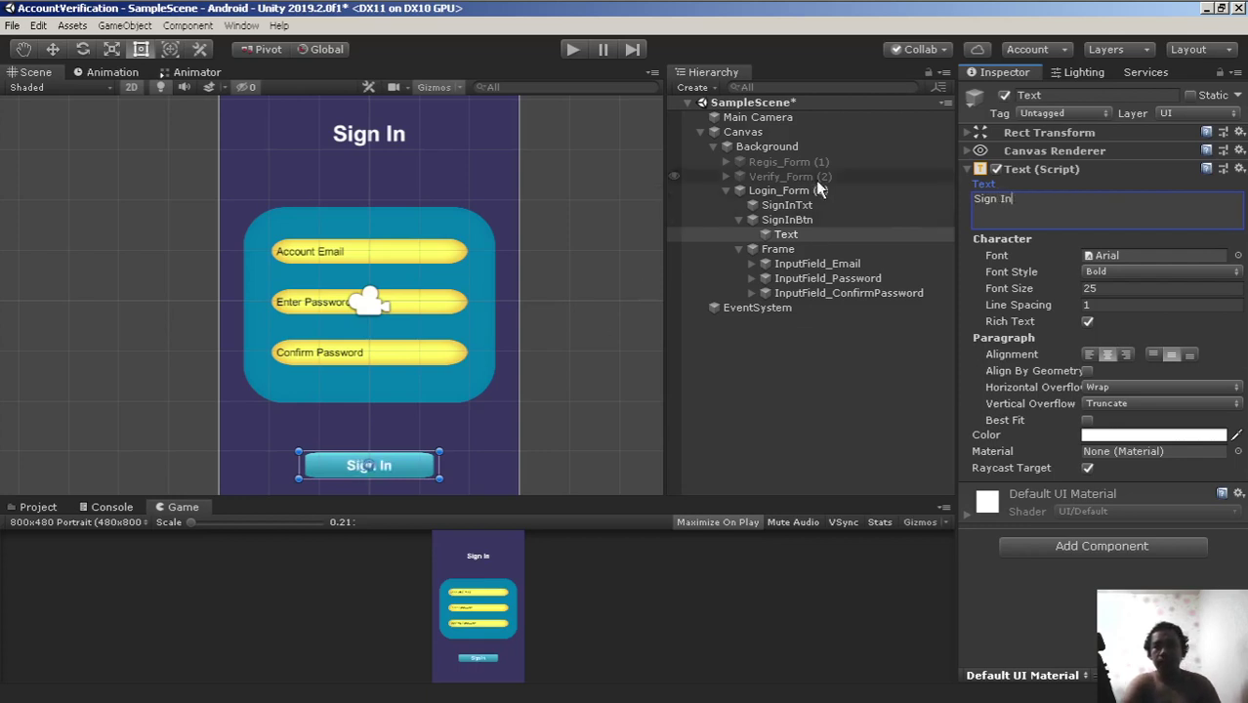
{"action": "scroll", "coordinate": [571, 327], "scroll_direction": "down", "scroll_amount": 2}
{"action": "left_click", "coordinate": [583, 298]}
{"action": "scroll", "coordinate": [590, 308], "scroll_direction": "up", "scroll_amount": 2}
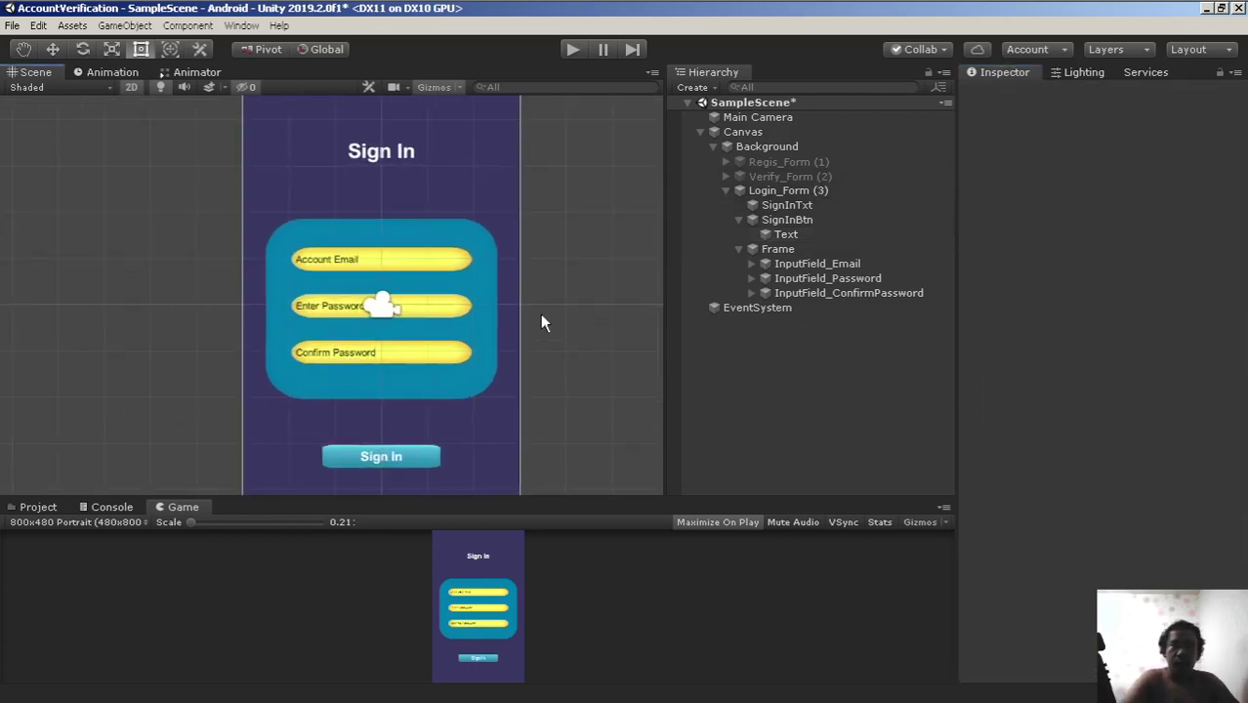
Preview the Sign In form in a maximized Game view, then restore the normal layout
{"action": "right_click", "coordinate": [186, 506]}
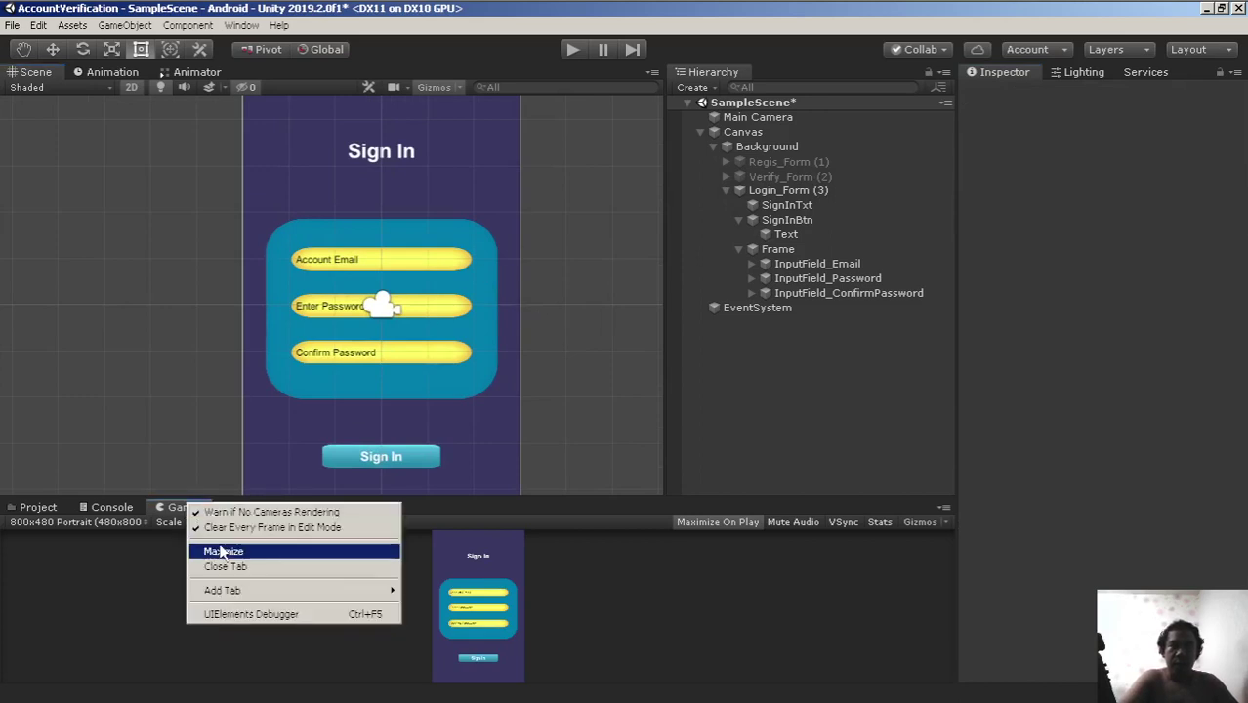
{"action": "left_click", "coordinate": [210, 548]}
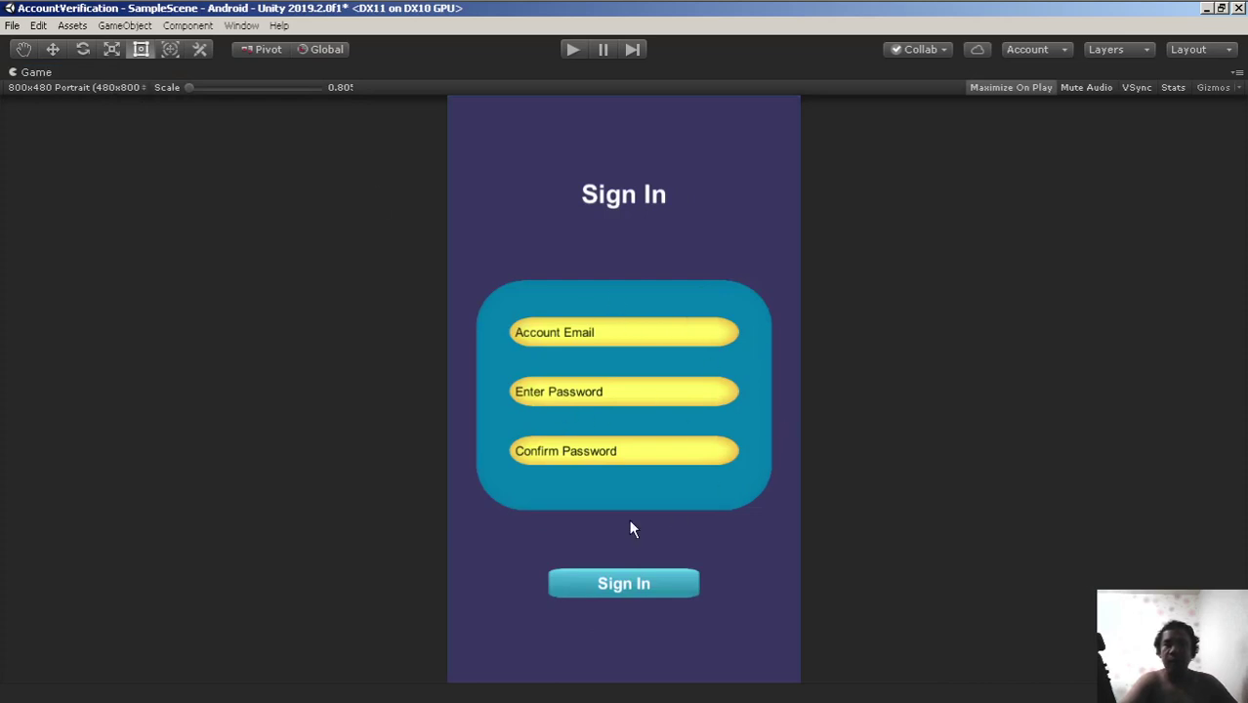
{"action": "right_click", "coordinate": [103, 78]}
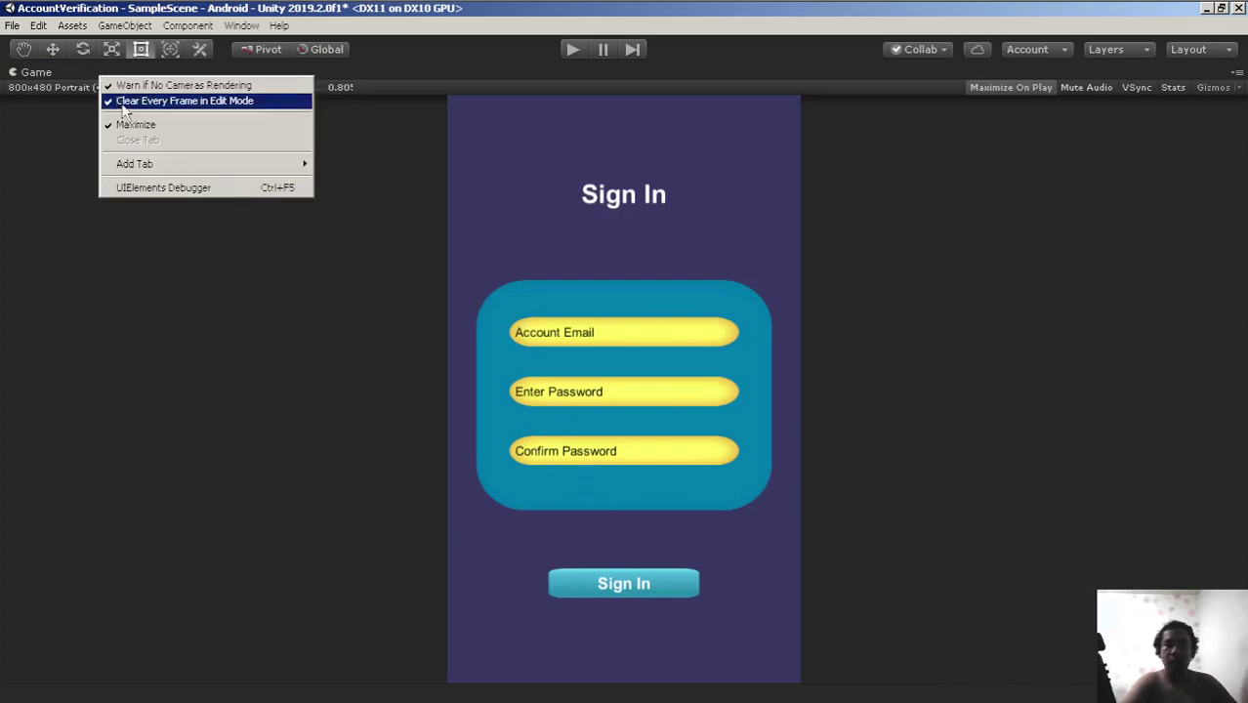
{"action": "left_click", "coordinate": [133, 123]}
{"action": "left_click", "coordinate": [848, 293]}
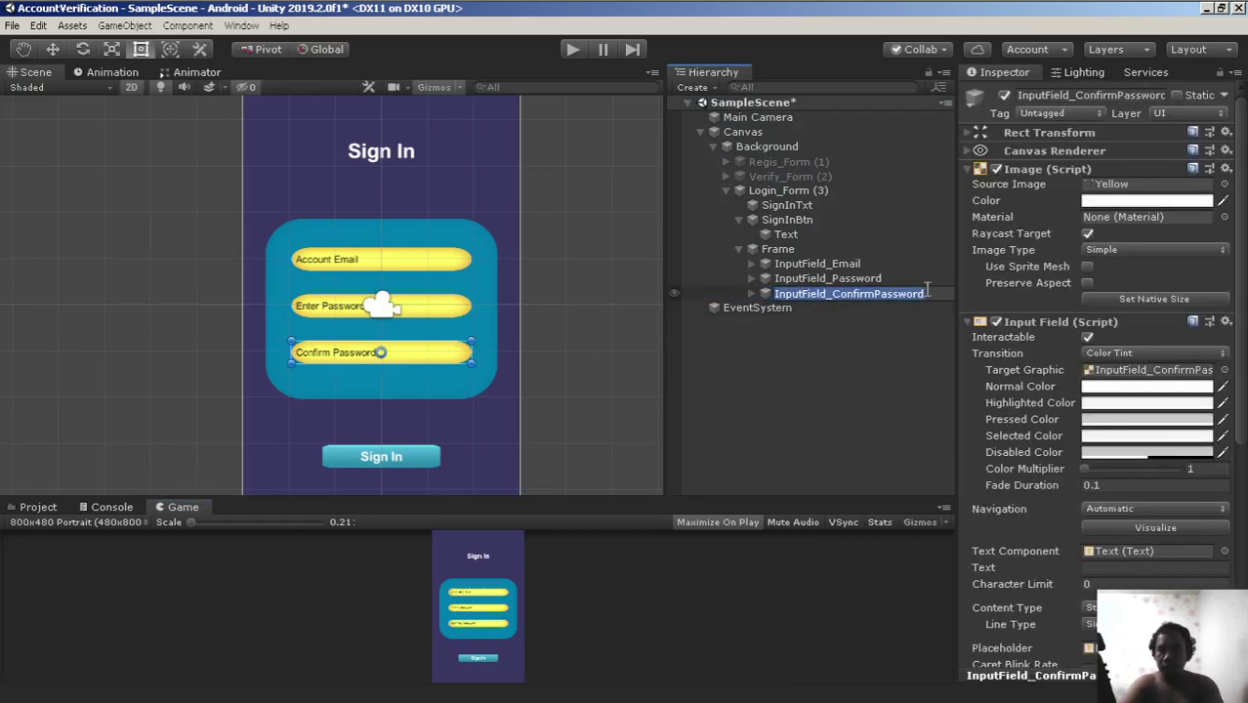
Rename InputField_ConfirmPassword to InputField_VerifyCodeAgain
{"action": "left_click", "coordinate": [927, 291]}
{"action": "key", "text": "BackSpace"}
{"action": "key", "text": "BackSpace"}
{"action": "key", "text": "BackSpace"}
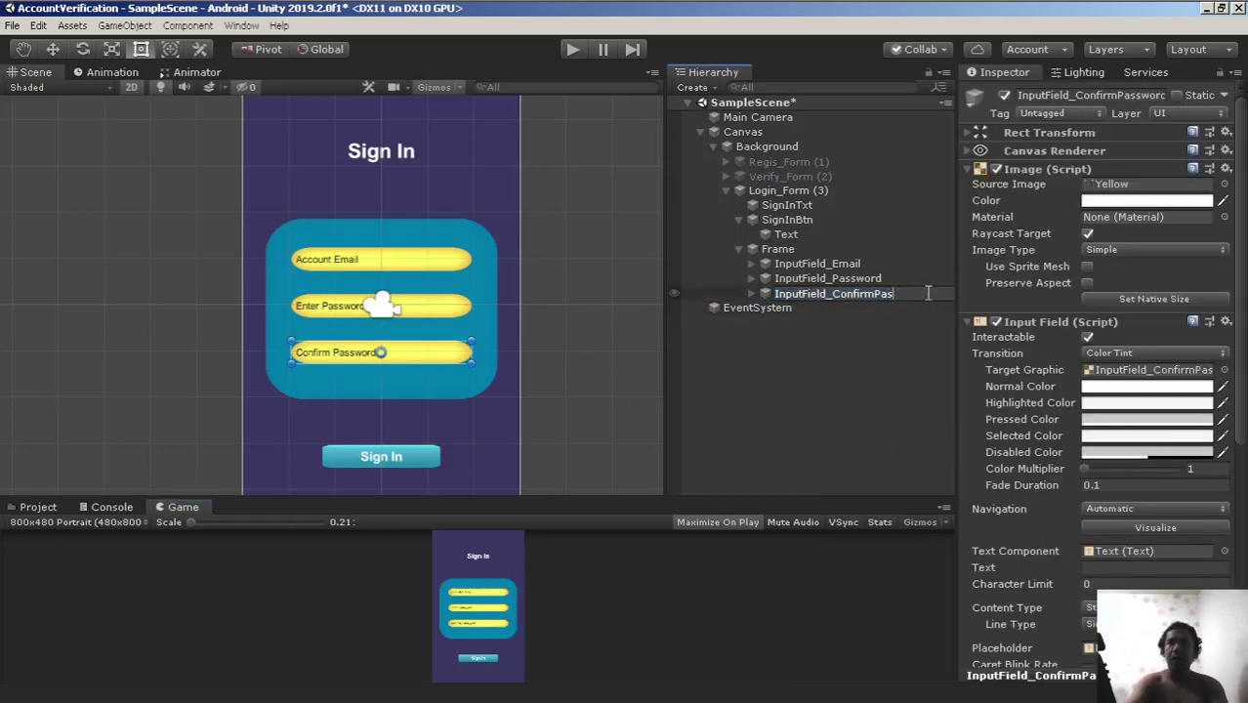
{"action": "key", "text": "BackSpace"}
{"action": "key", "text": "BackSpace"}
{"action": "key", "text": "BackSpace"}
{"action": "key", "text": "BackSpace"}
{"action": "key", "text": "BackSpace"}
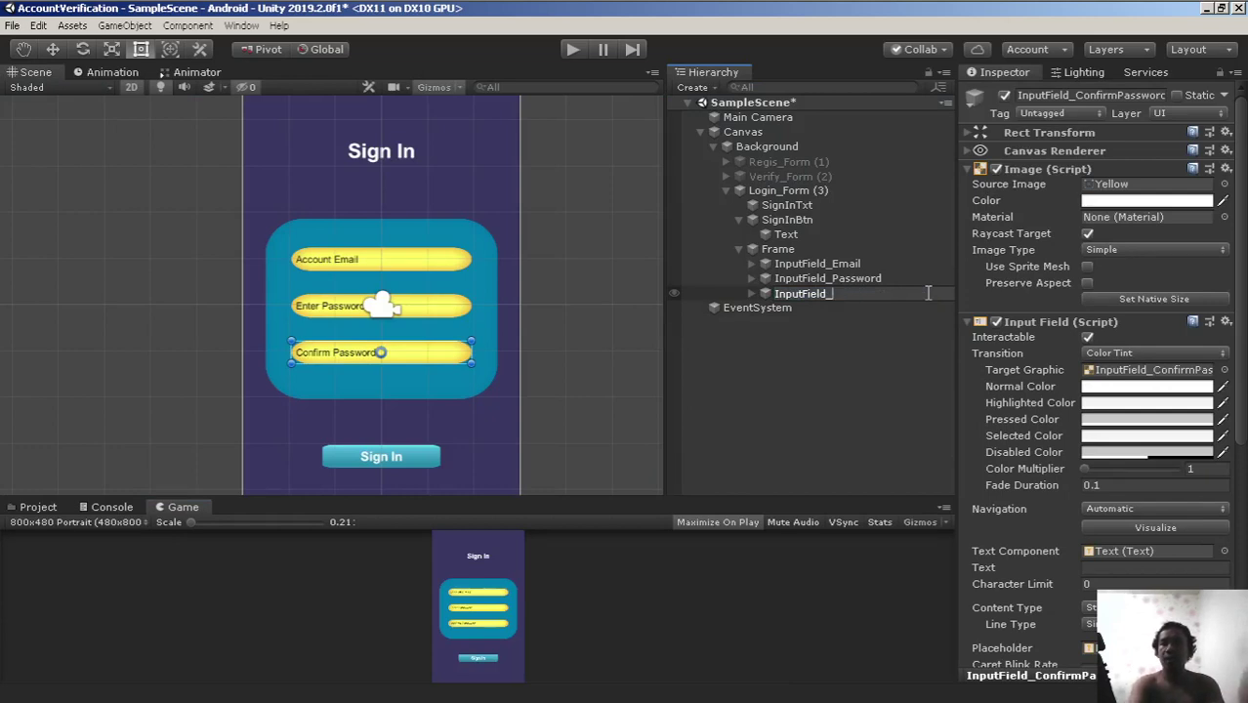
{"action": "type", "text": "V"}
{"action": "type", "text": "erifyCodeA"}
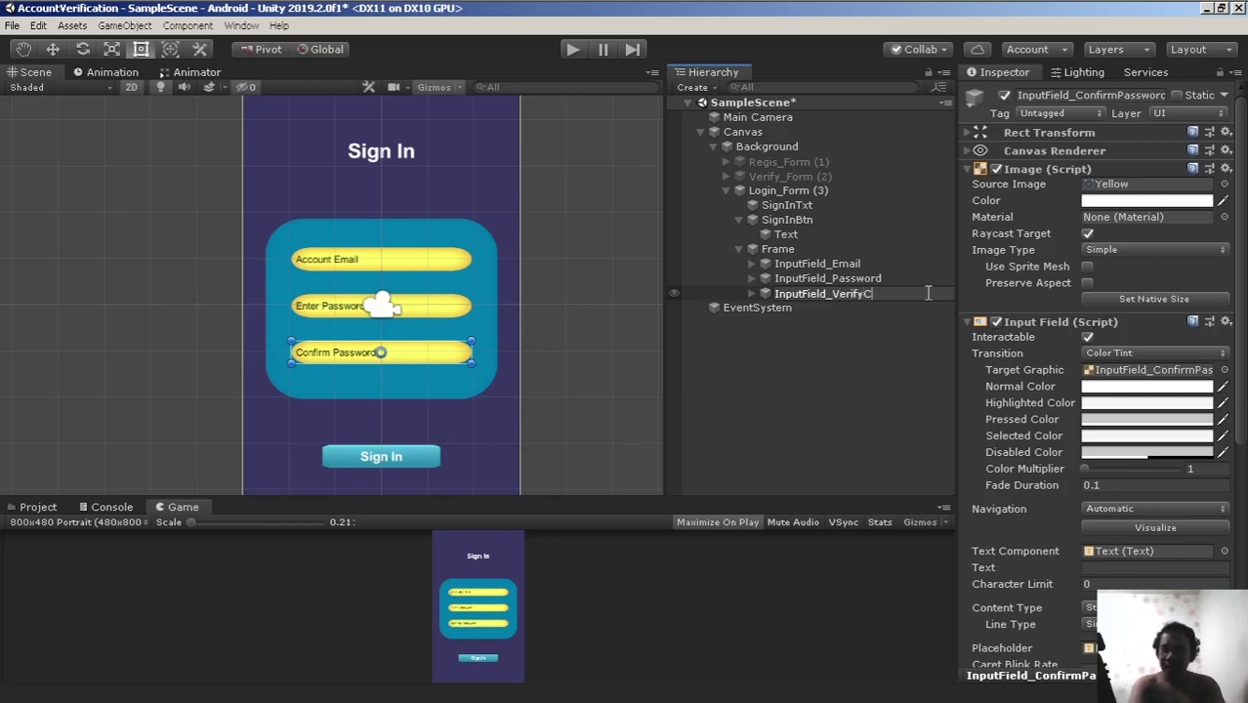
{"action": "type", "text": "gain"}
{"action": "key", "text": "Return"}
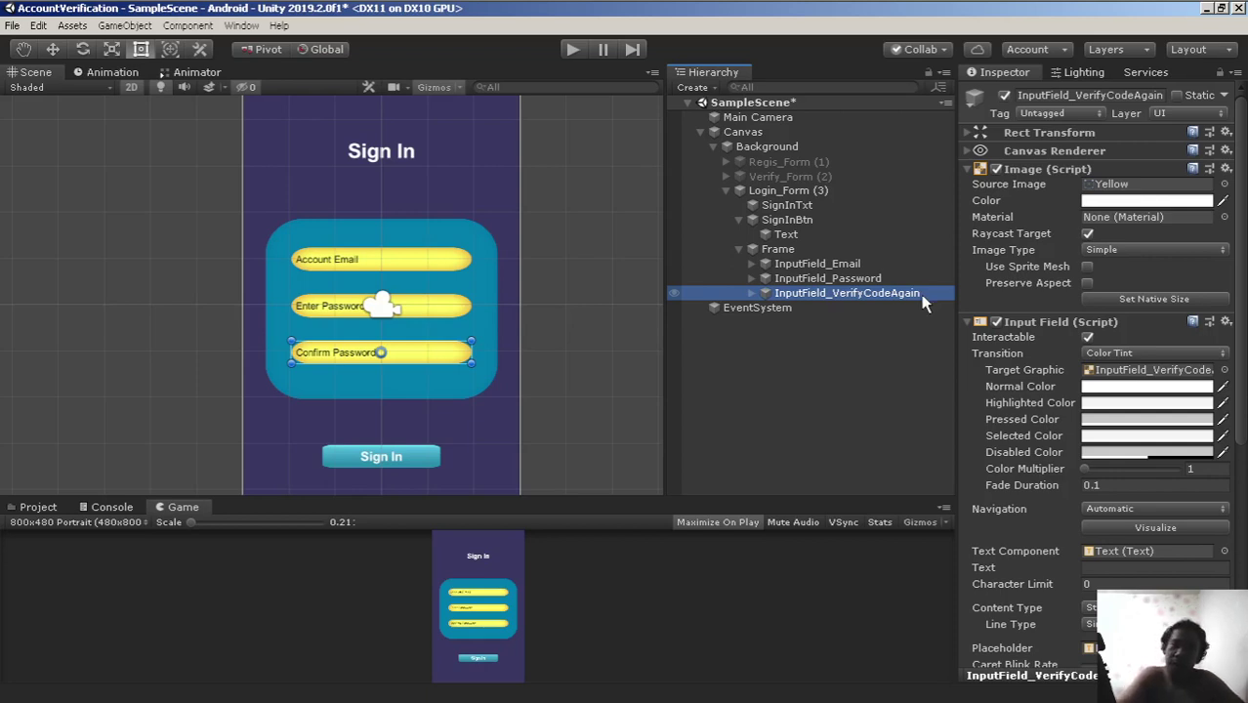
Change the field's Placeholder text from Confirm Password to 'Code'
{"action": "left_click", "coordinate": [751, 293]}
{"action": "left_click", "coordinate": [810, 307]}
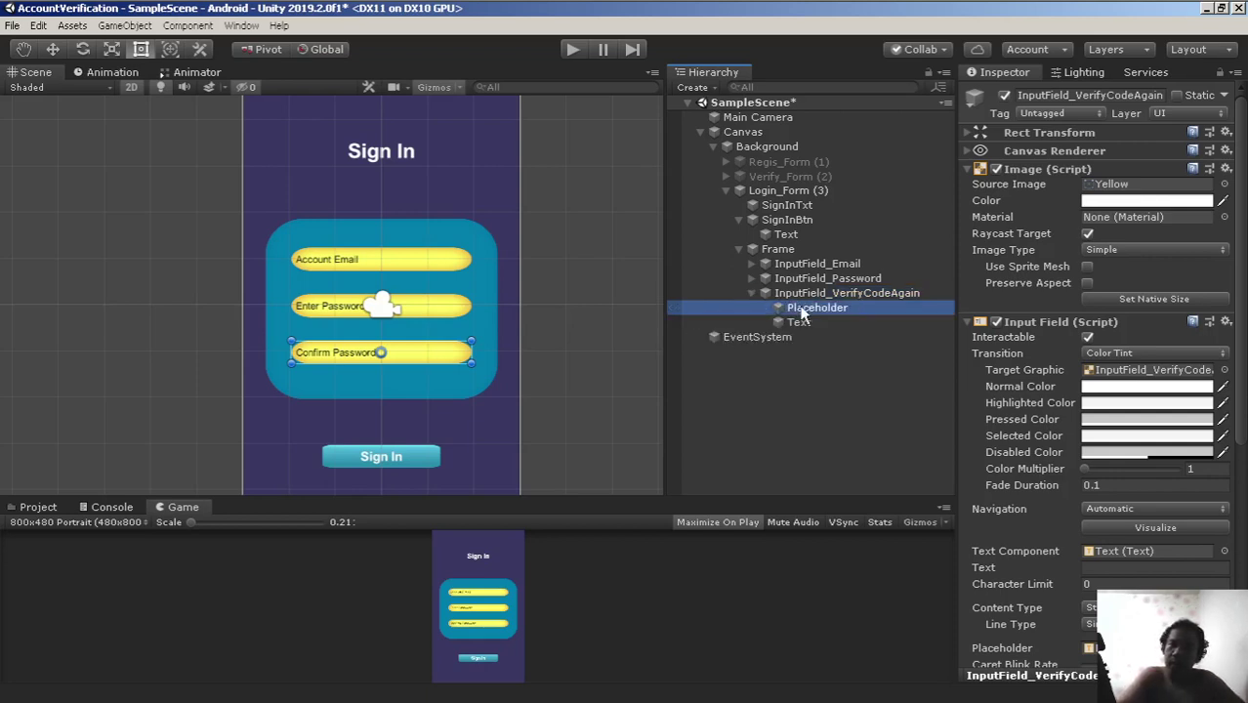
{"action": "left_click", "coordinate": [1087, 200]}
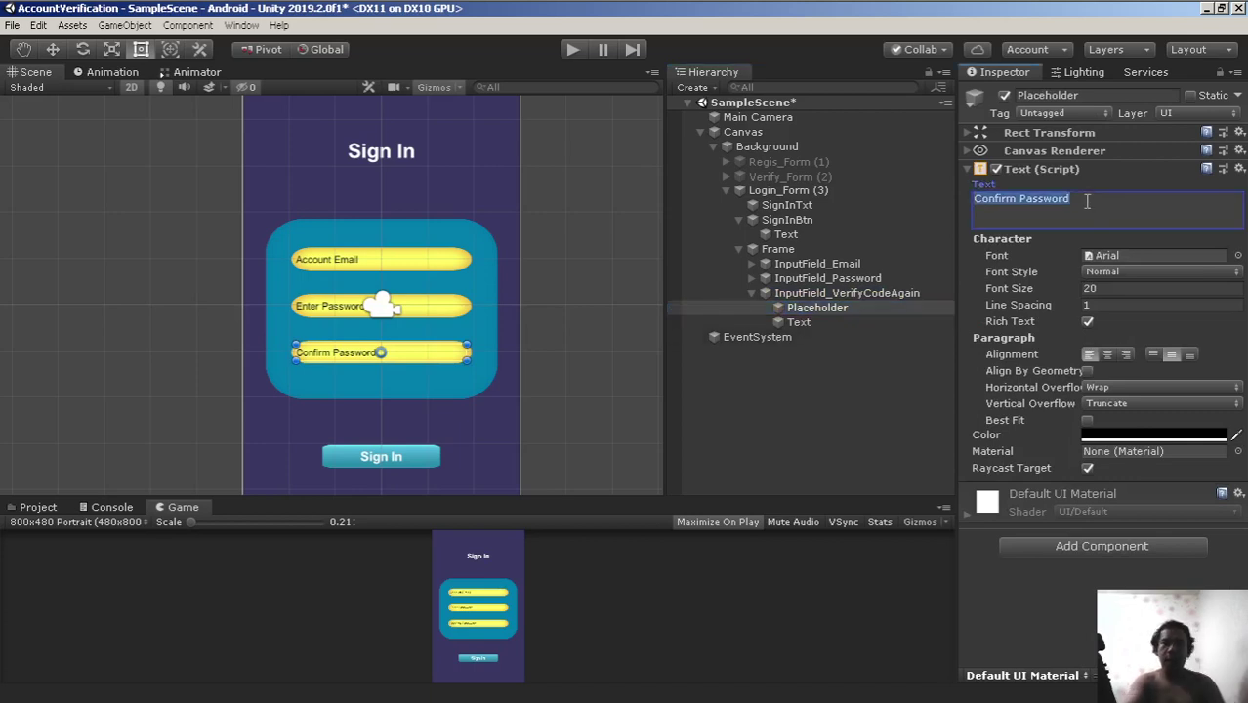
{"action": "type", "text": "Code"}
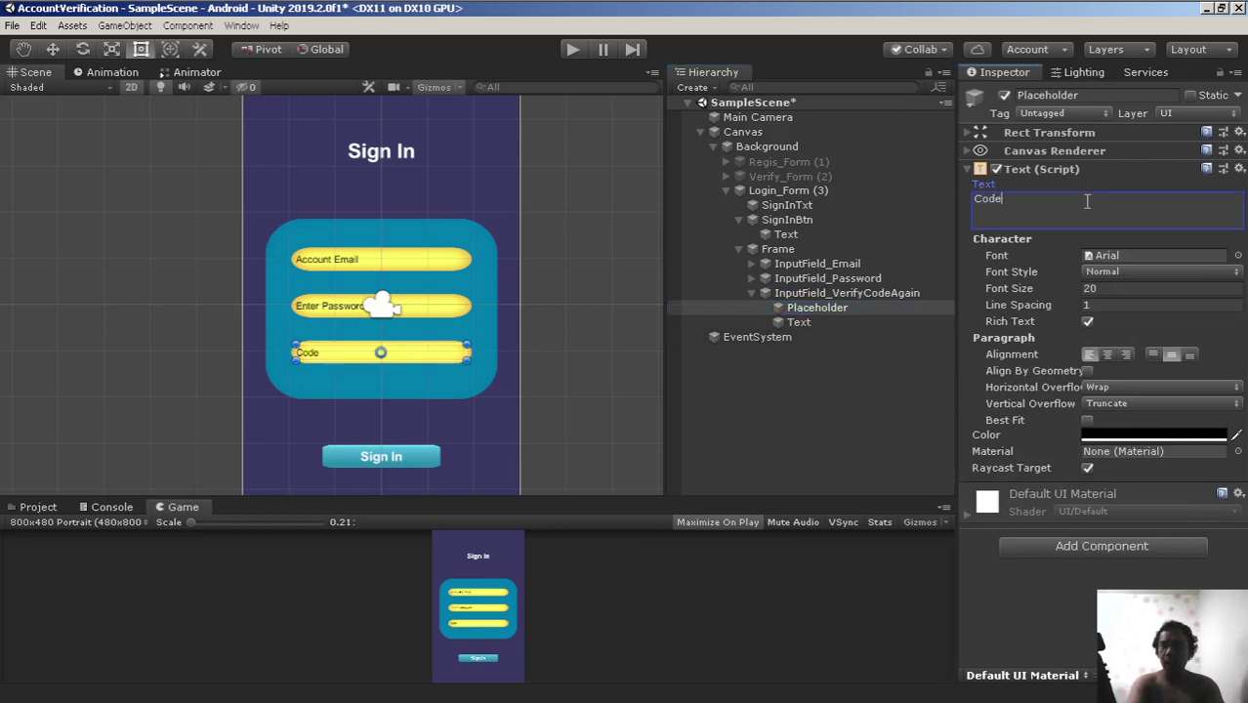
{"action": "key", "text": "BackSpace"}
{"action": "key", "text": "BackSpace"}
{"action": "key", "text": "BackSpace"}
{"action": "key", "text": "BackSpace"}
{"action": "type", "text": "Code"}
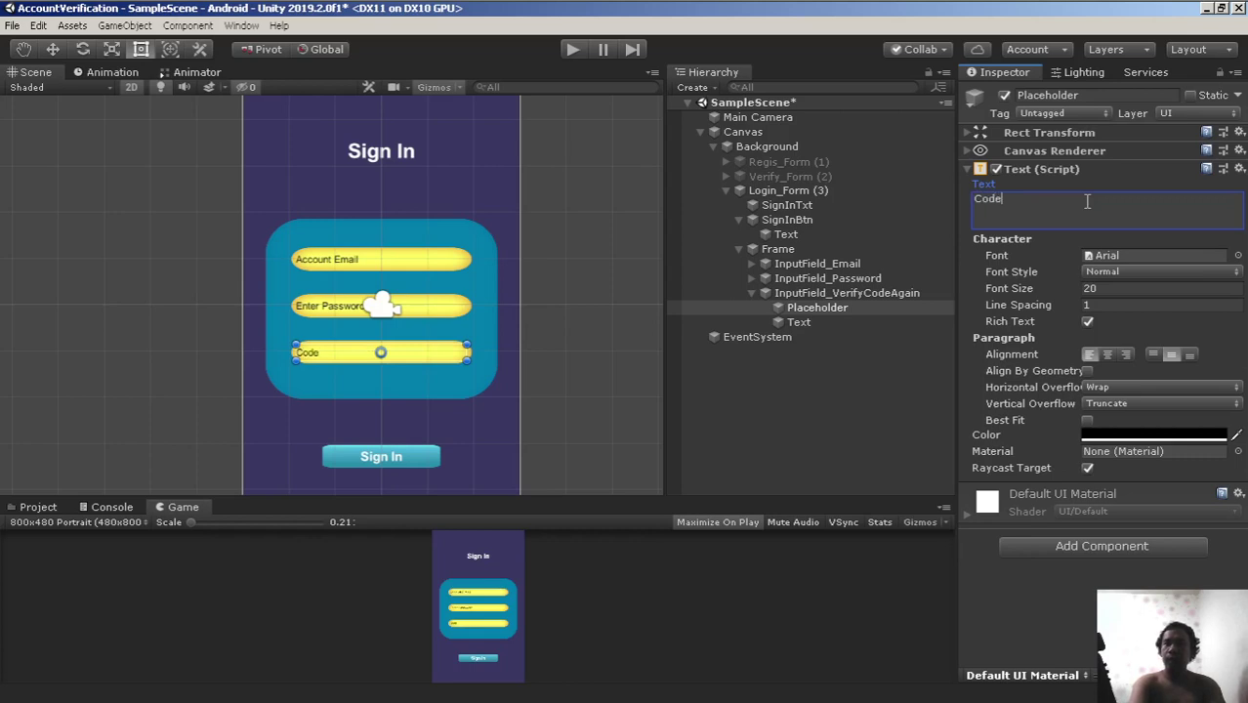
{"action": "left_click", "coordinate": [587, 332]}
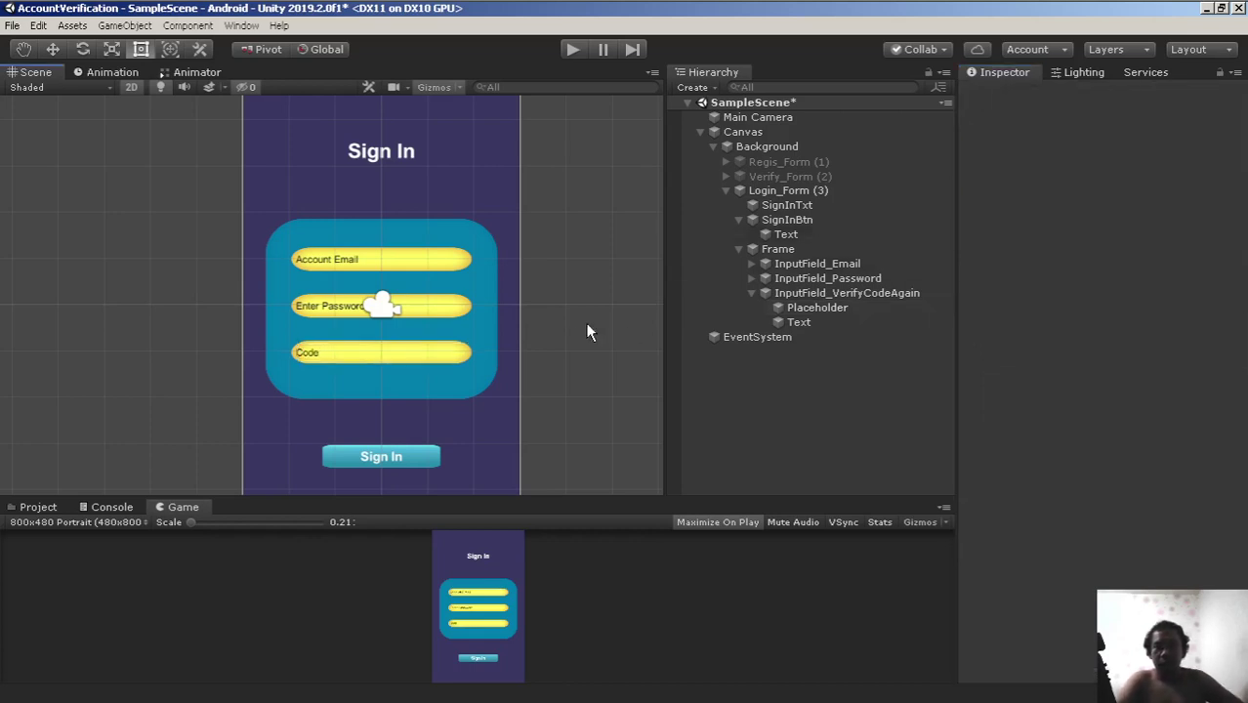
{"action": "scroll", "coordinate": [580, 336], "scroll_direction": "up", "scroll_amount": 2}
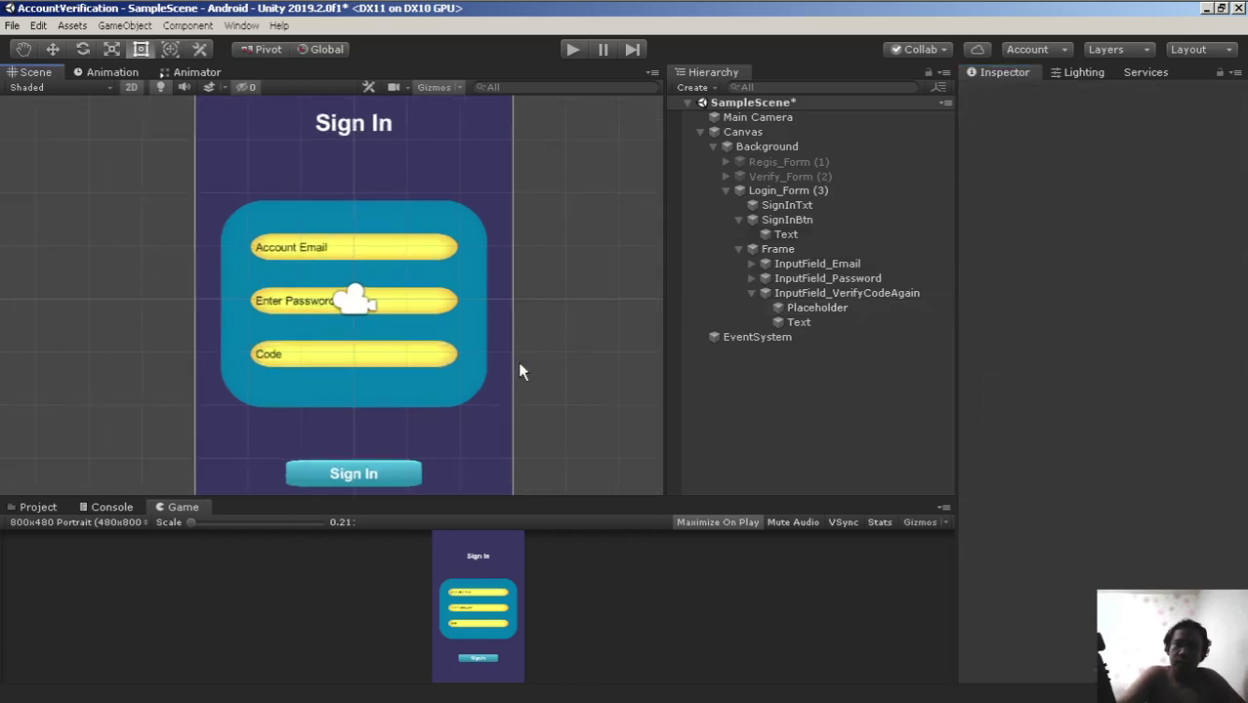
{"action": "scroll", "coordinate": [520, 361], "scroll_direction": "down", "scroll_amount": 2}
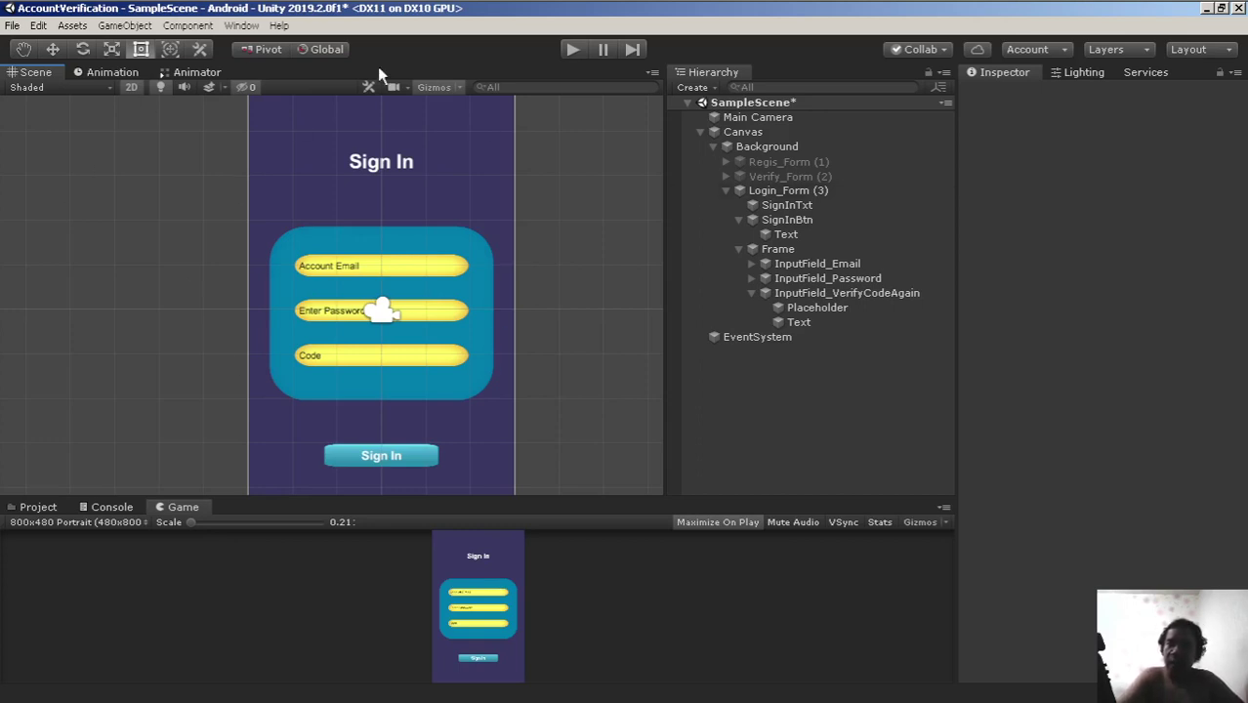
{"action": "scroll", "coordinate": [330, 230], "scroll_direction": "down", "scroll_amount": 2}
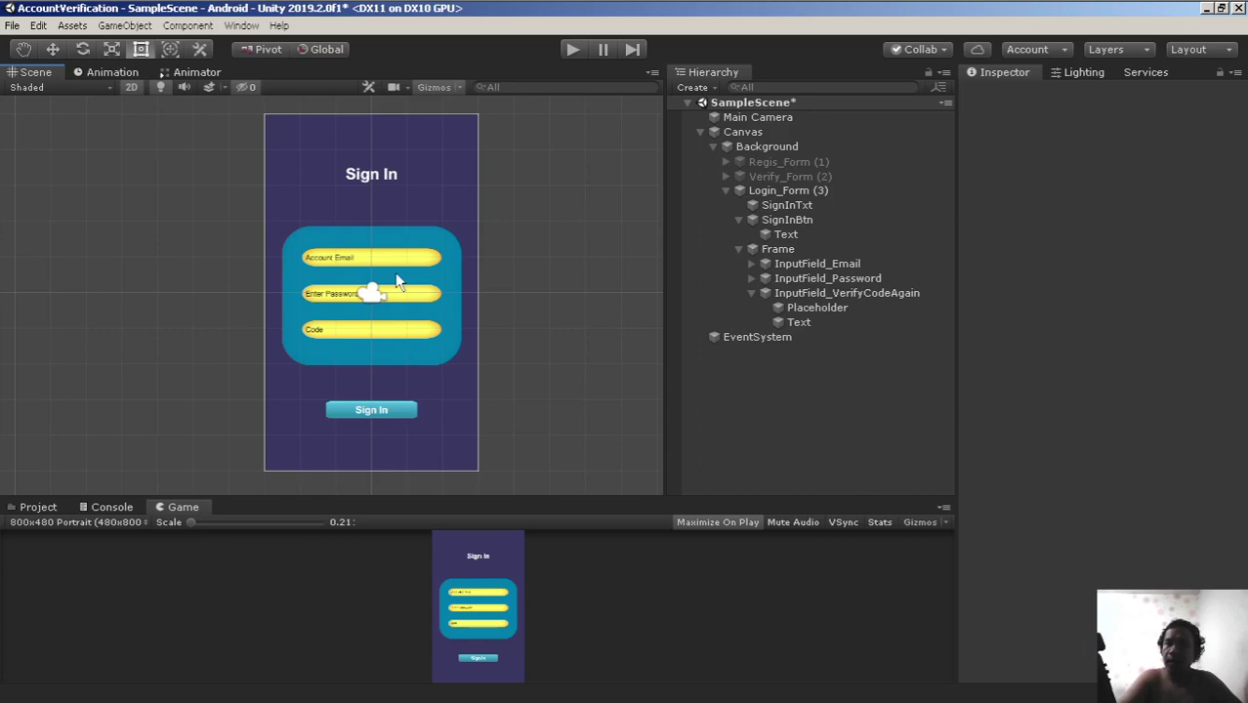
{"action": "left_click", "coordinate": [803, 179]}
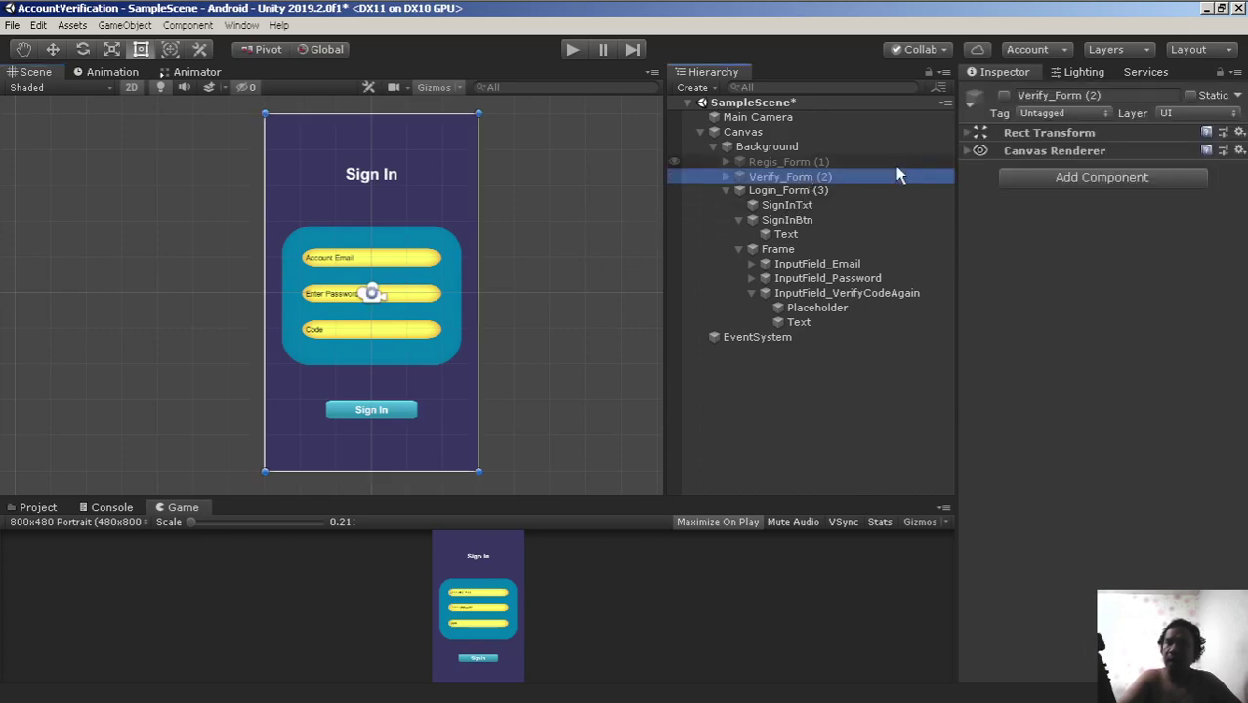
{"action": "left_click", "coordinate": [1005, 96]}
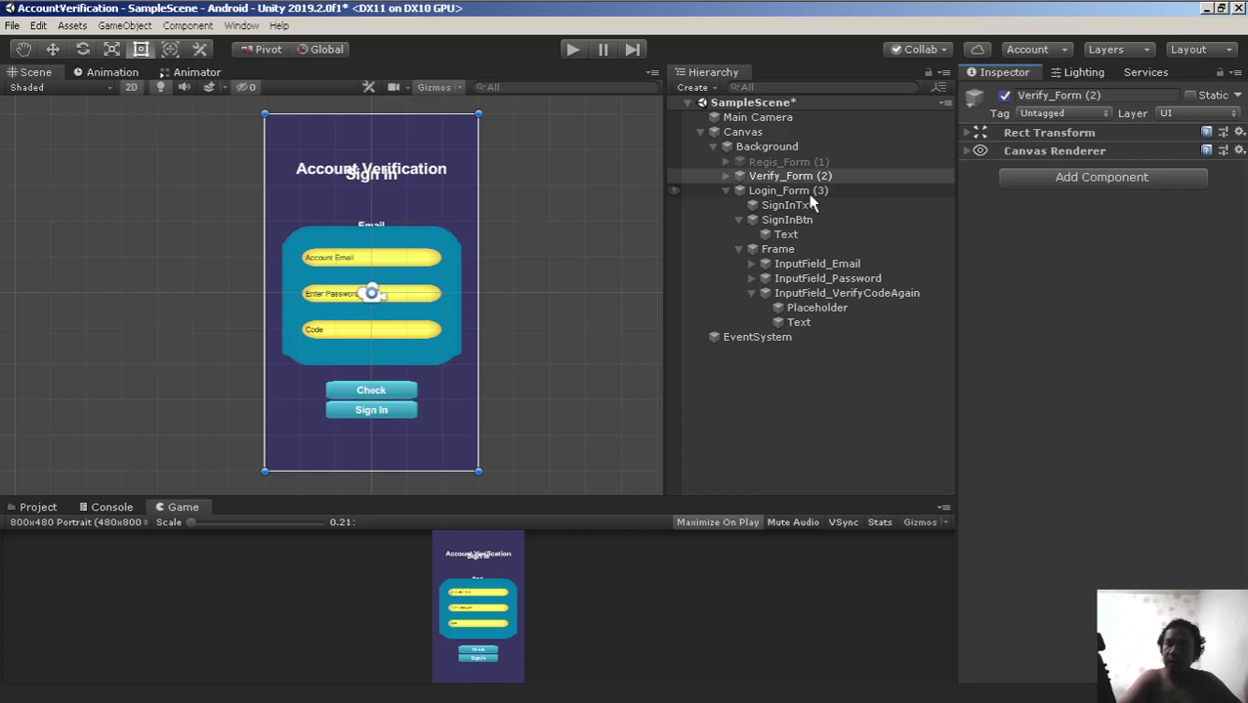
{"action": "left_click", "coordinate": [809, 194]}
{"action": "left_click", "coordinate": [1005, 94]}
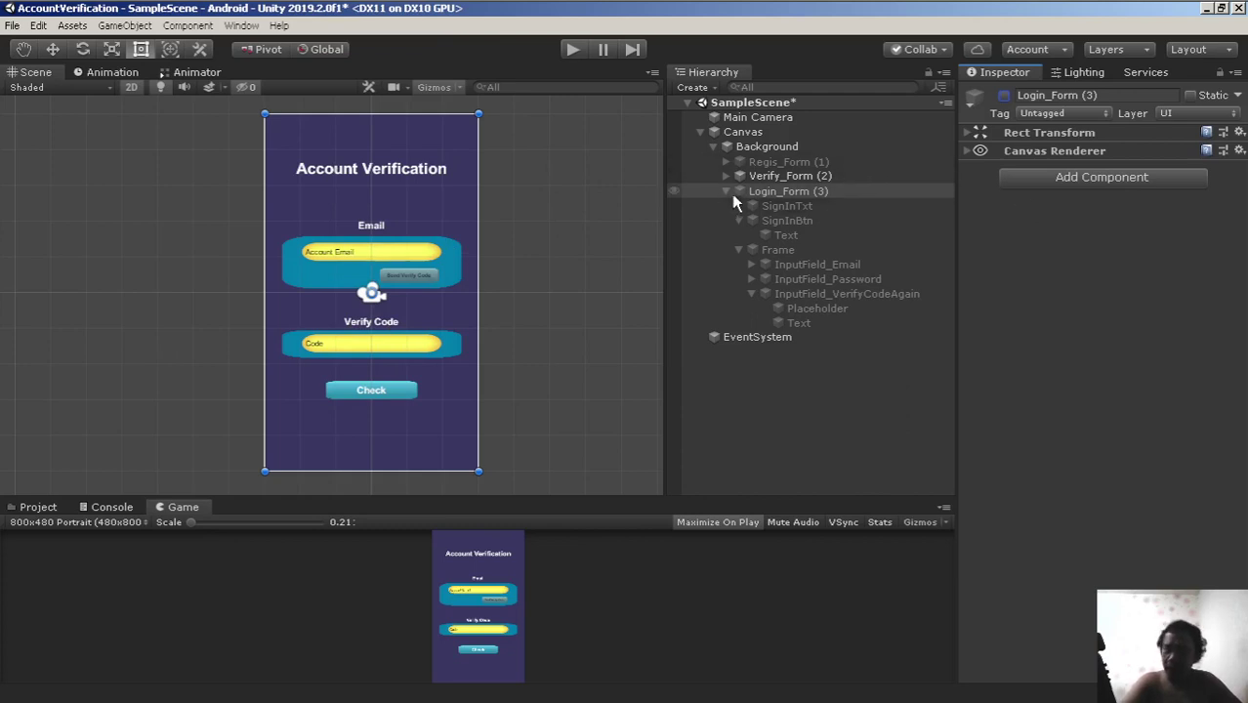
{"action": "left_click", "coordinate": [790, 178]}
{"action": "left_click", "coordinate": [1004, 95]}
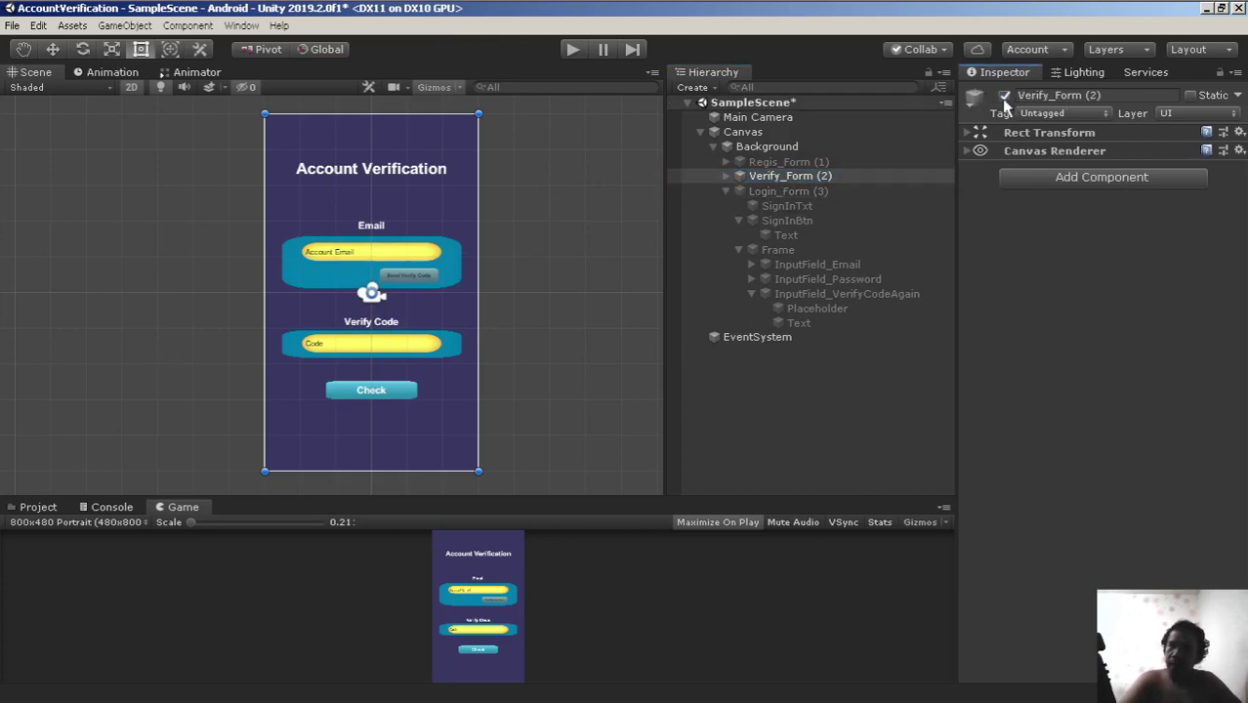
{"action": "left_click", "coordinate": [790, 190]}
{"action": "left_click", "coordinate": [1005, 95]}
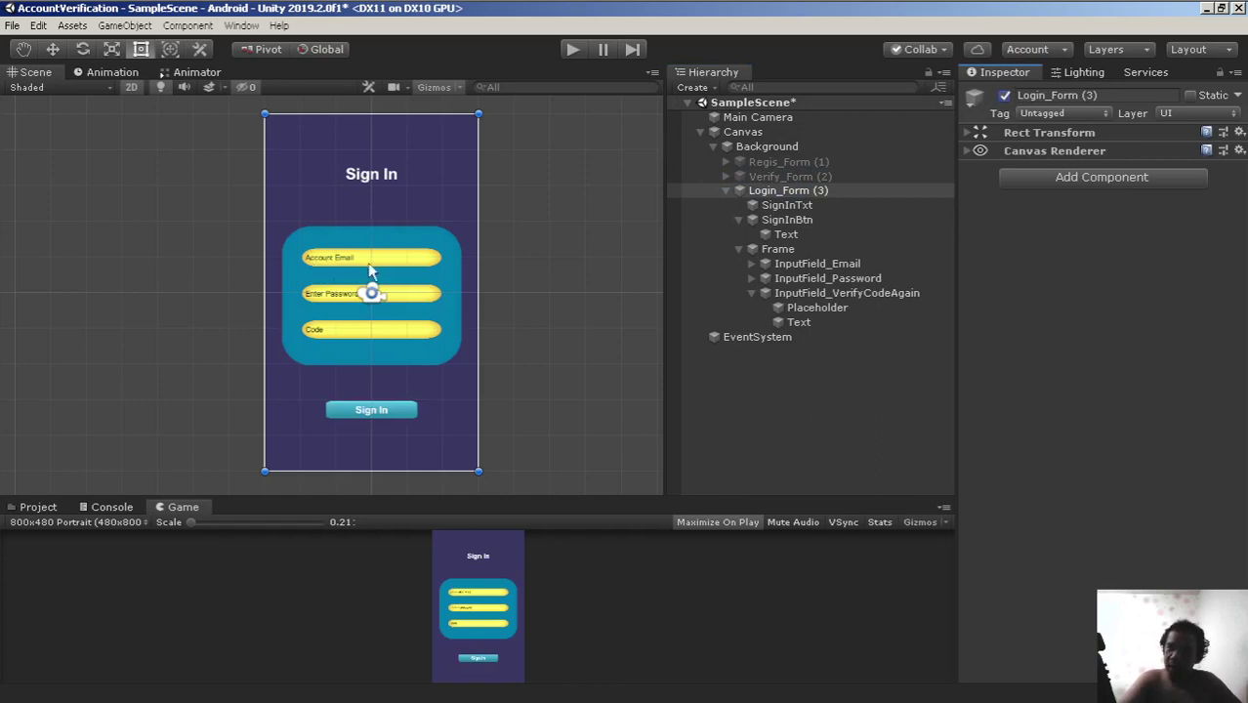
{"action": "scroll", "coordinate": [376, 271], "scroll_direction": "up", "scroll_amount": 2}
{"action": "scroll", "coordinate": [396, 269], "scroll_direction": "up", "scroll_amount": 2}
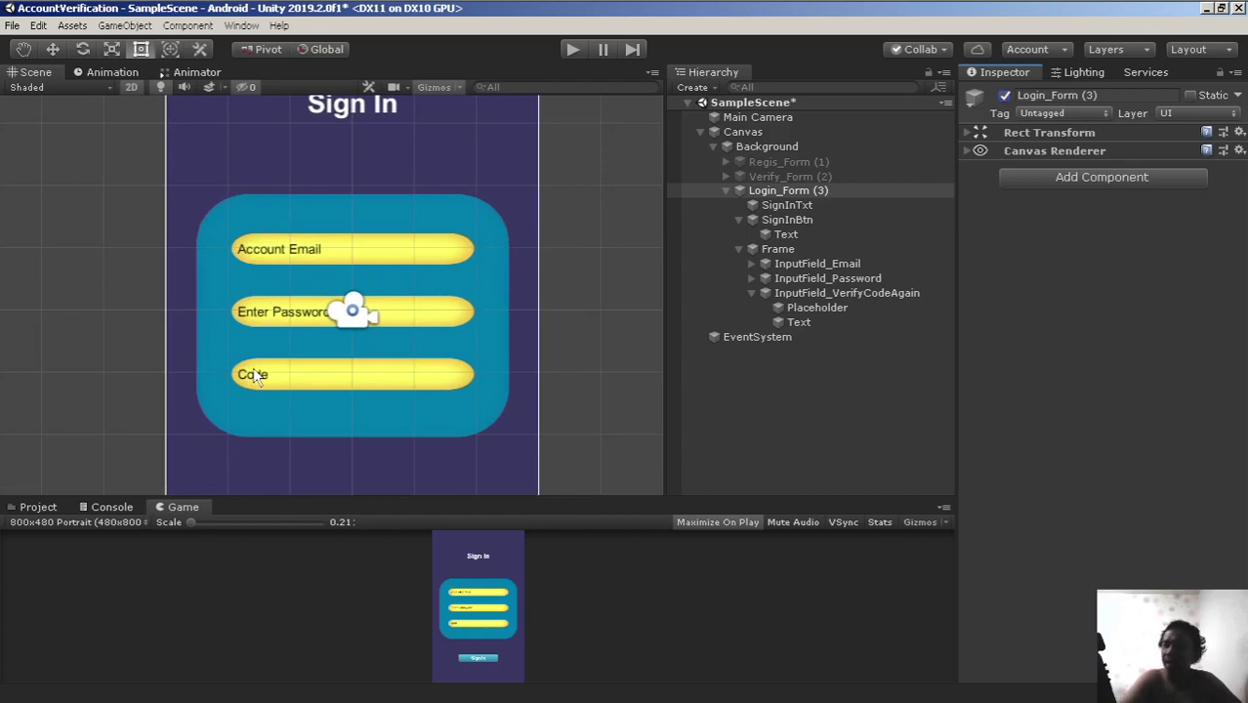
{"action": "scroll", "coordinate": [363, 322], "scroll_direction": "down", "scroll_amount": 2}
{"action": "scroll", "coordinate": [366, 317], "scroll_direction": "down", "scroll_amount": 1}
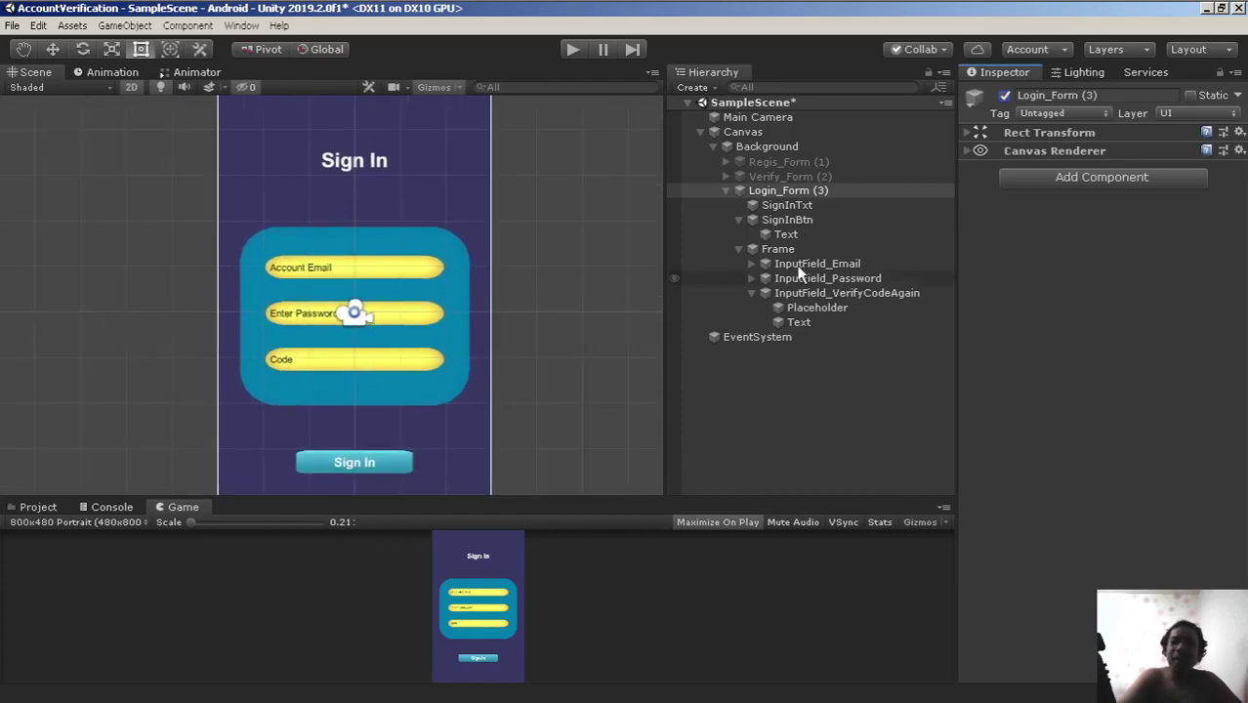
{"action": "left_click", "coordinate": [1005, 95]}
{"action": "left_click", "coordinate": [795, 164]}
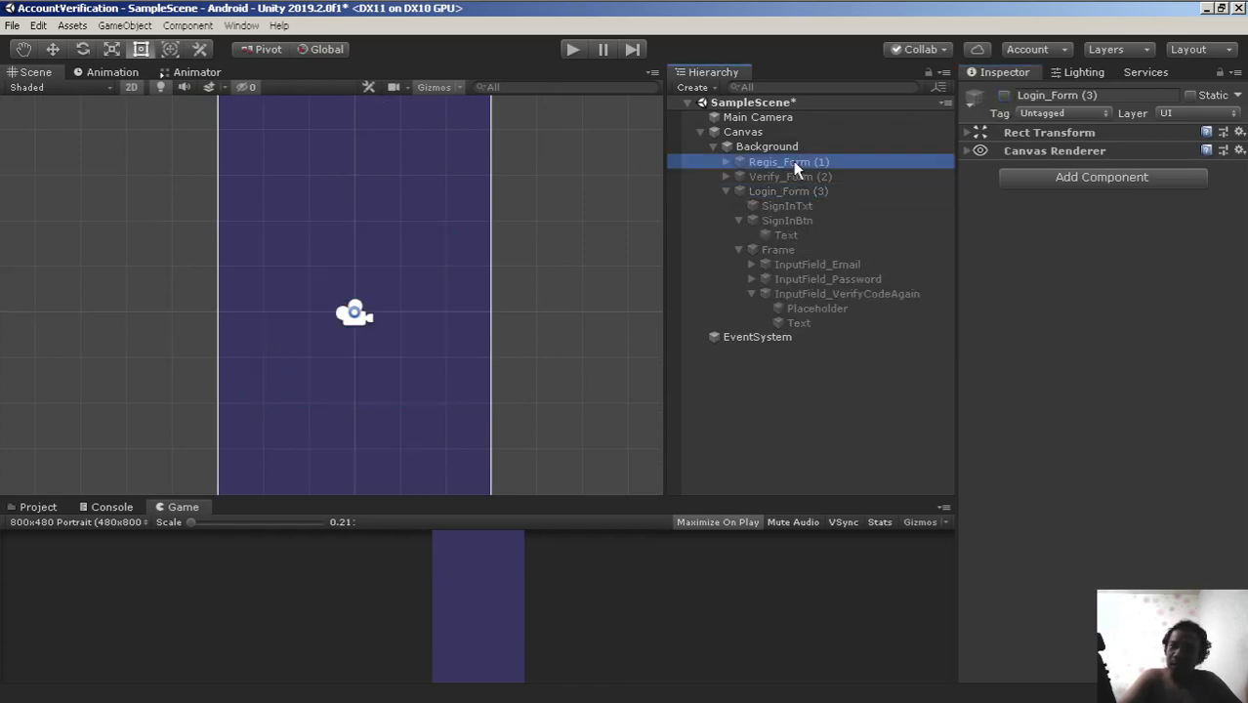
{"action": "left_click", "coordinate": [1005, 95]}
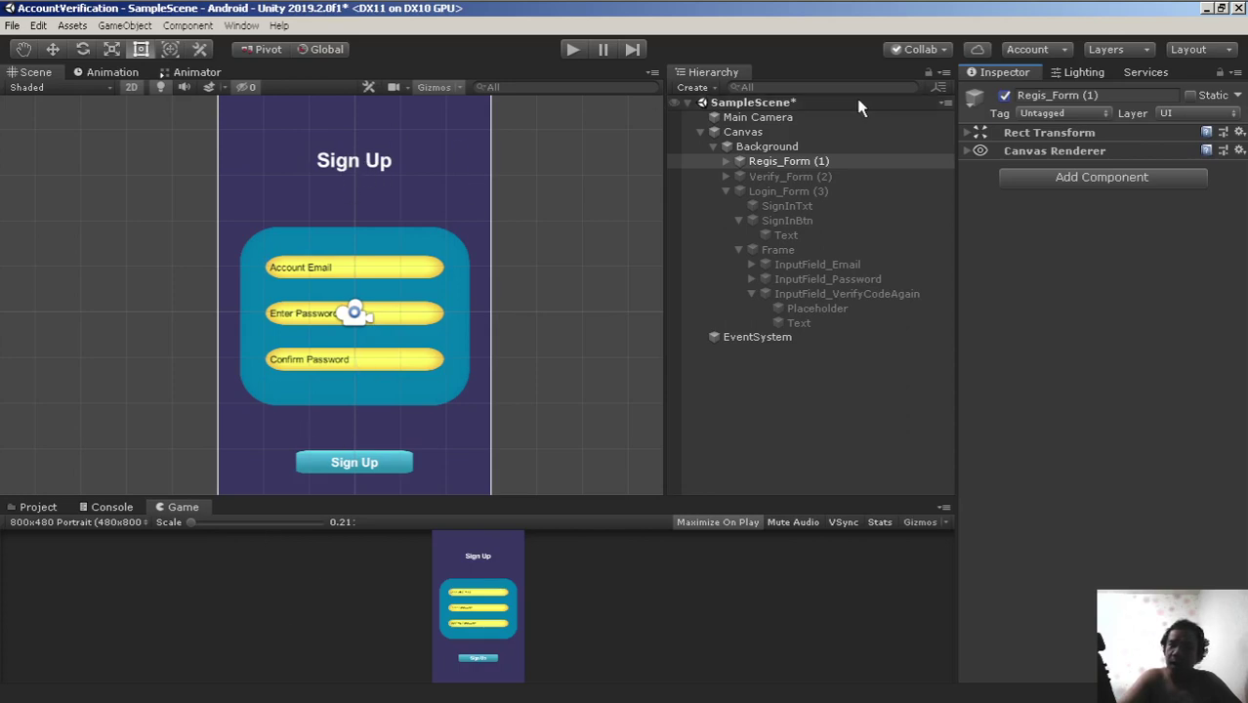
{"action": "left_click", "coordinate": [794, 164]}
{"action": "left_click", "coordinate": [1004, 95]}
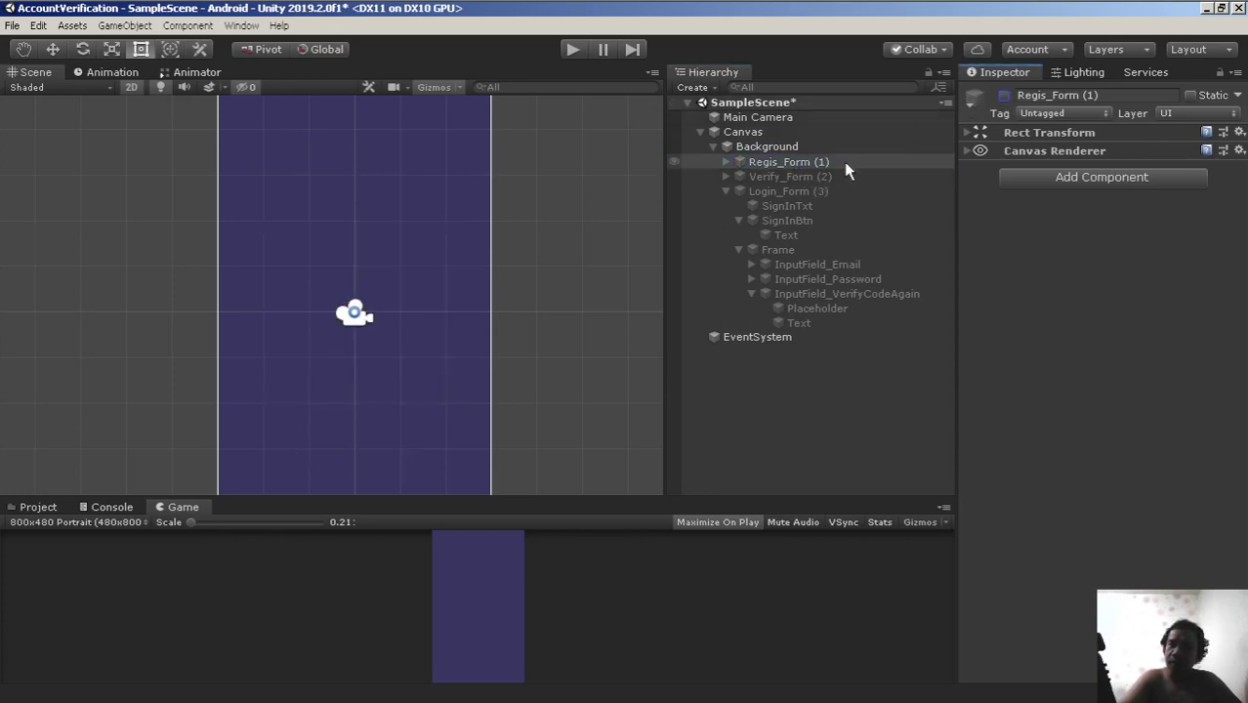
{"action": "left_click", "coordinate": [830, 176]}
{"action": "left_click", "coordinate": [1005, 95]}
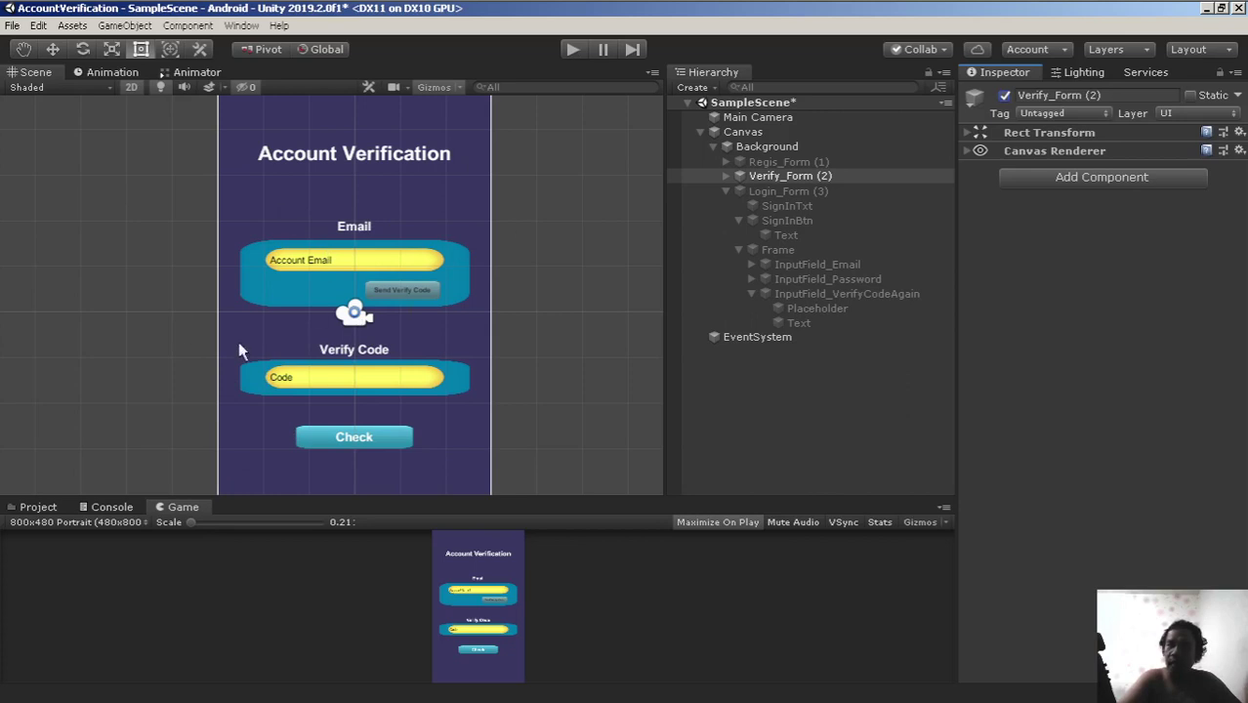
{"action": "scroll", "coordinate": [456, 255], "scroll_direction": "down", "scroll_amount": 2}
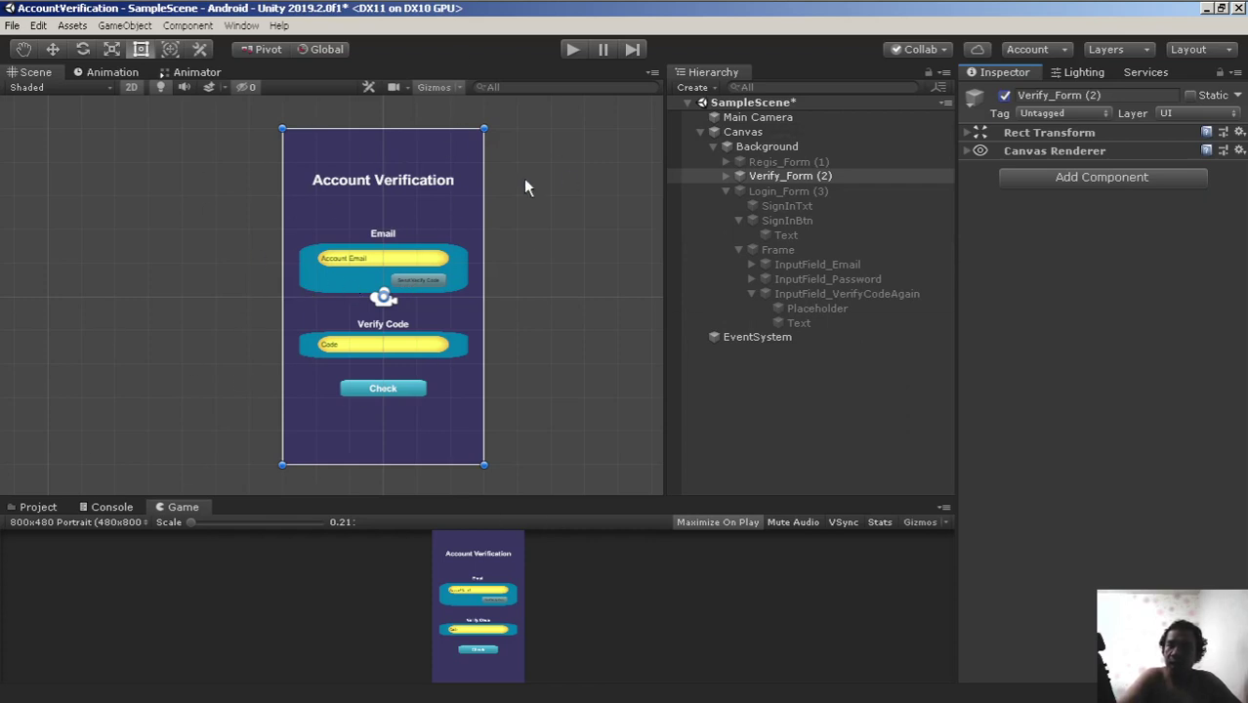
{"action": "left_click", "coordinate": [1003, 98]}
{"action": "left_click", "coordinate": [847, 190]}
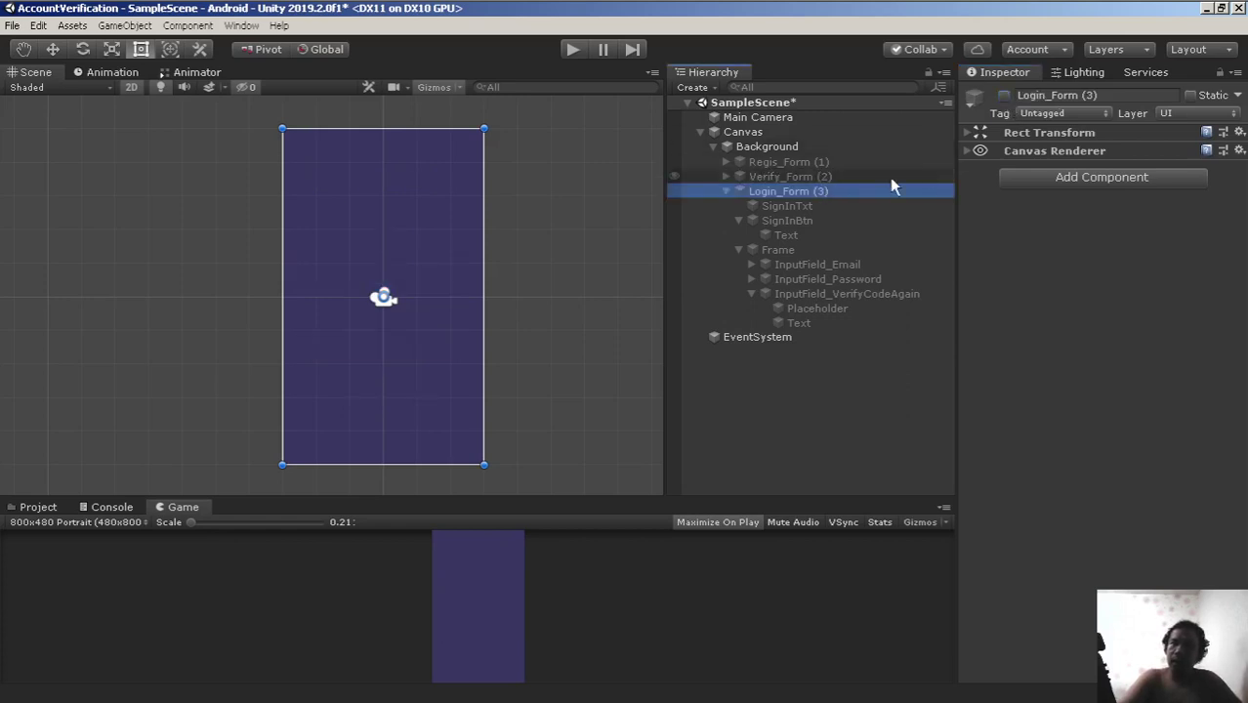
{"action": "left_click", "coordinate": [1006, 96]}
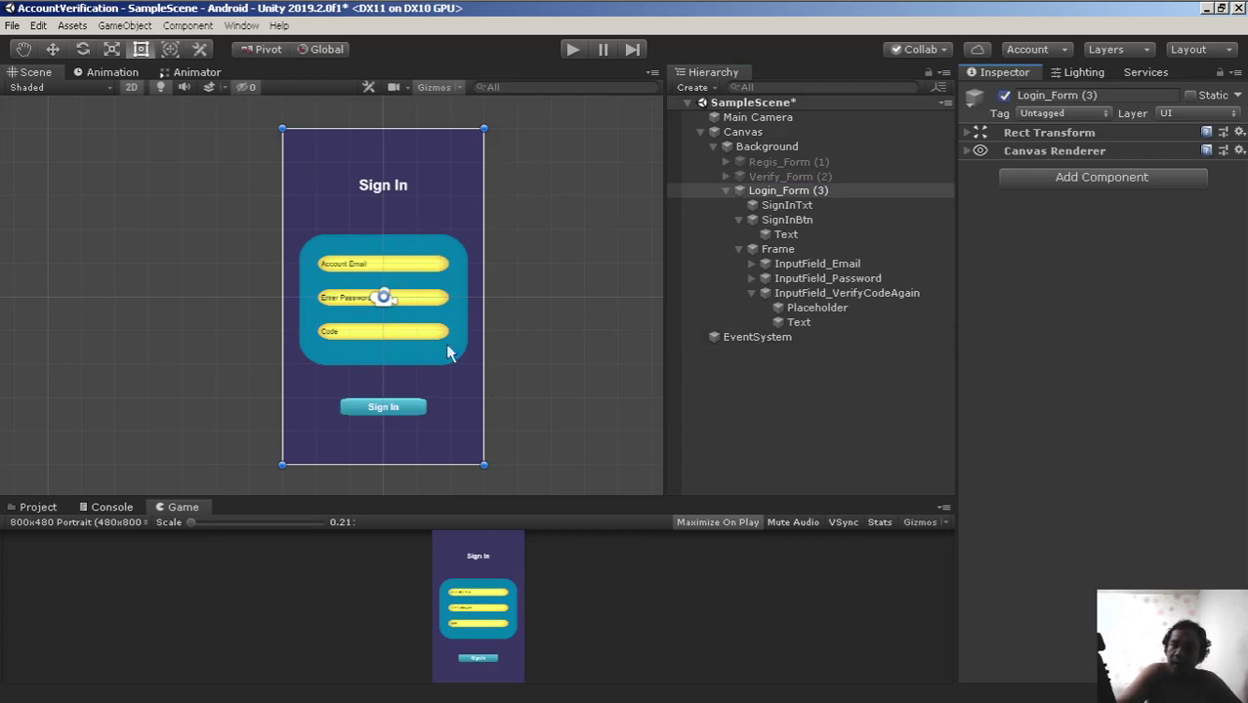
{"action": "scroll", "coordinate": [407, 364], "scroll_direction": "up", "scroll_amount": 2}
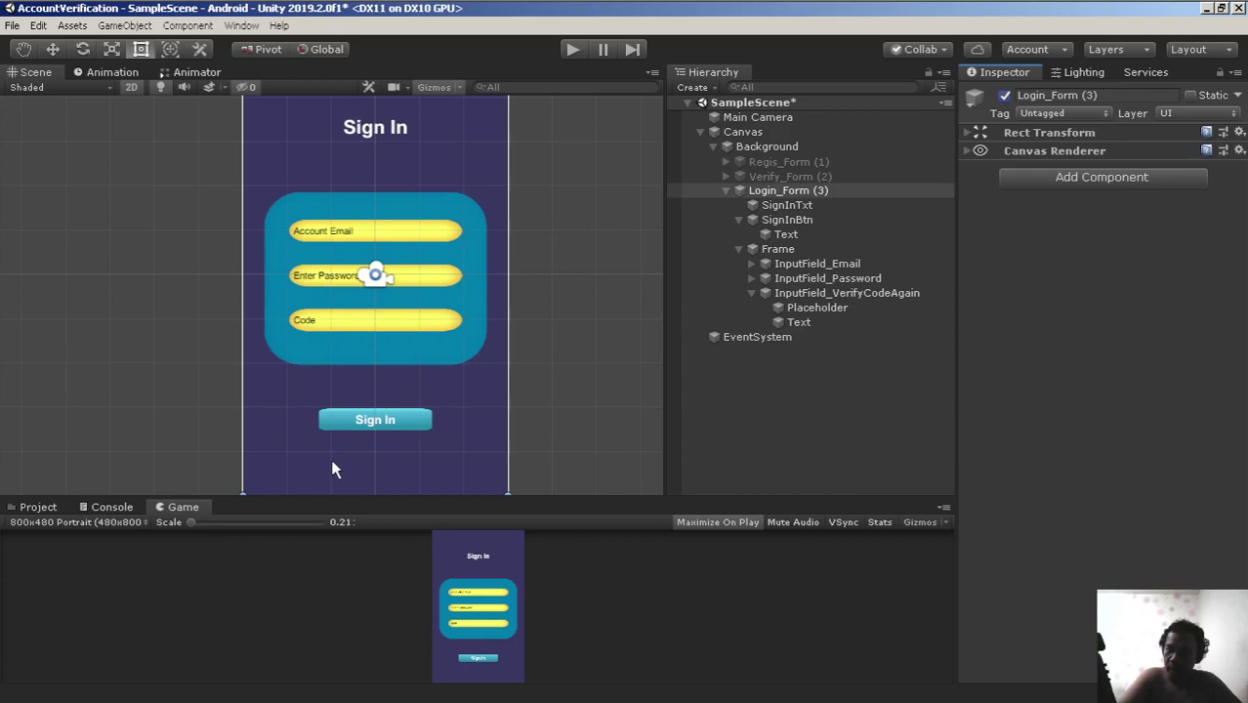
Toggle InputField_VerifyCodeAgain inactive, then back to active
{"action": "left_click", "coordinate": [841, 294]}
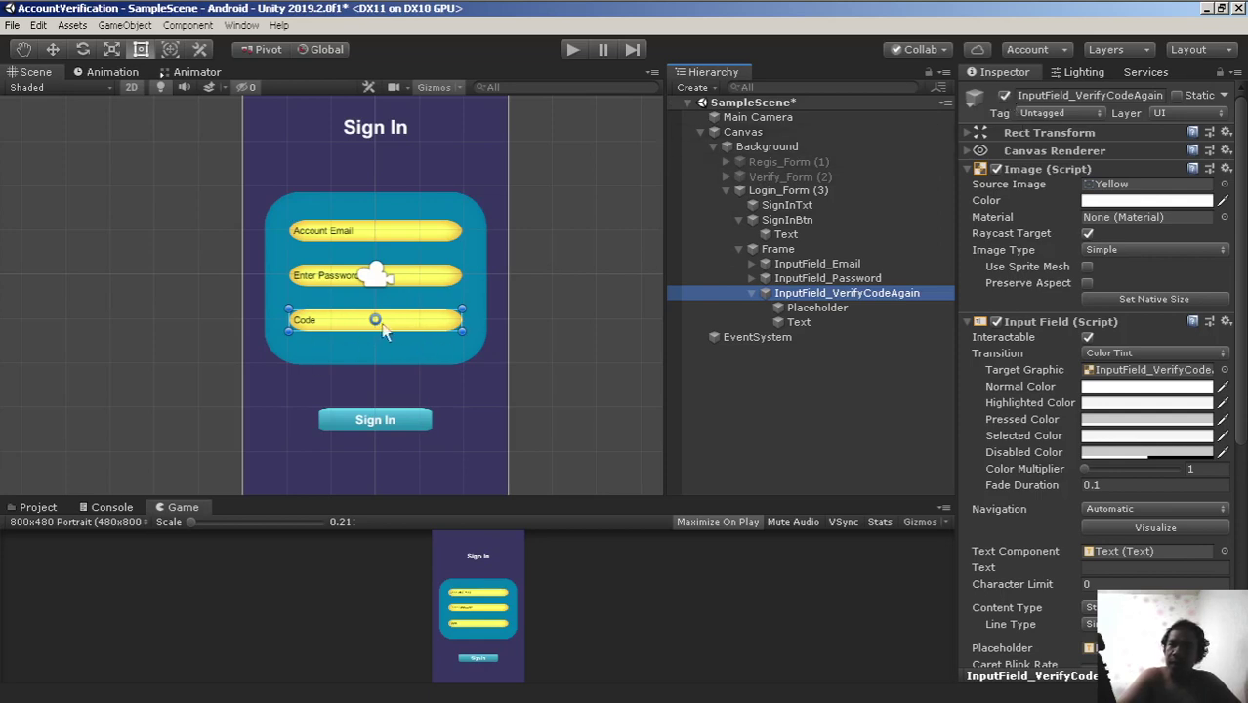
{"action": "left_click", "coordinate": [1003, 95]}
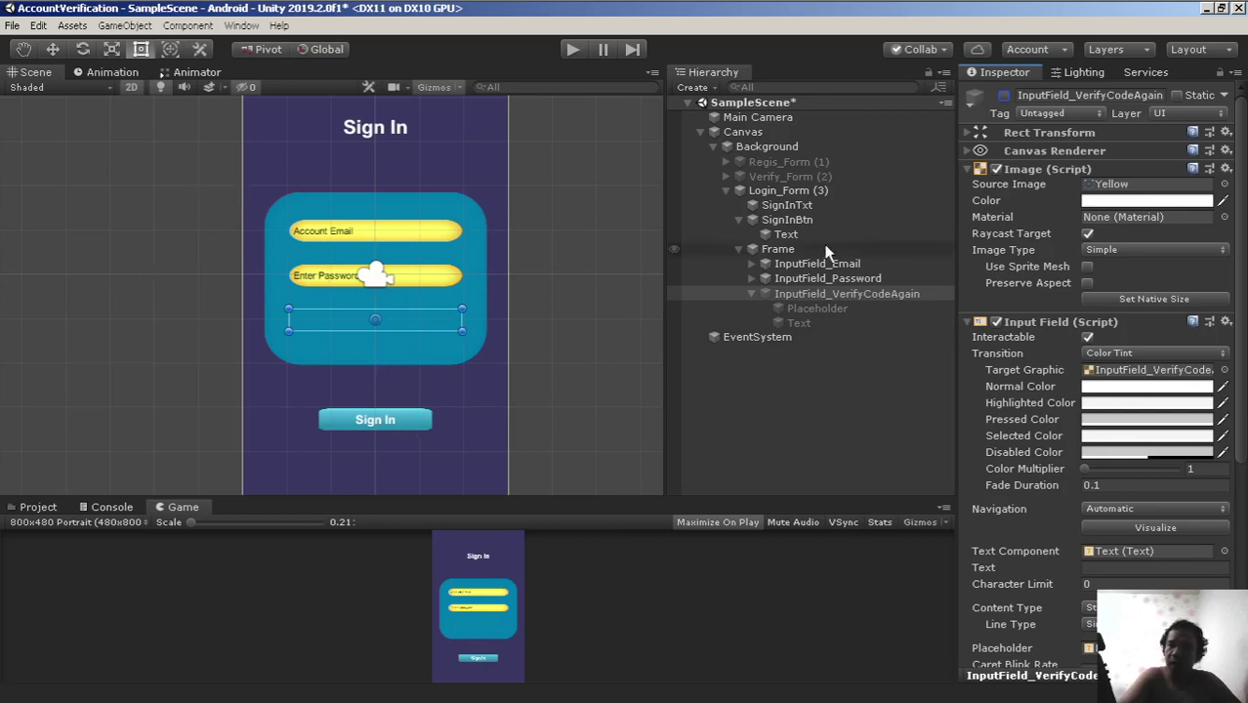
{"action": "left_click", "coordinate": [844, 296]}
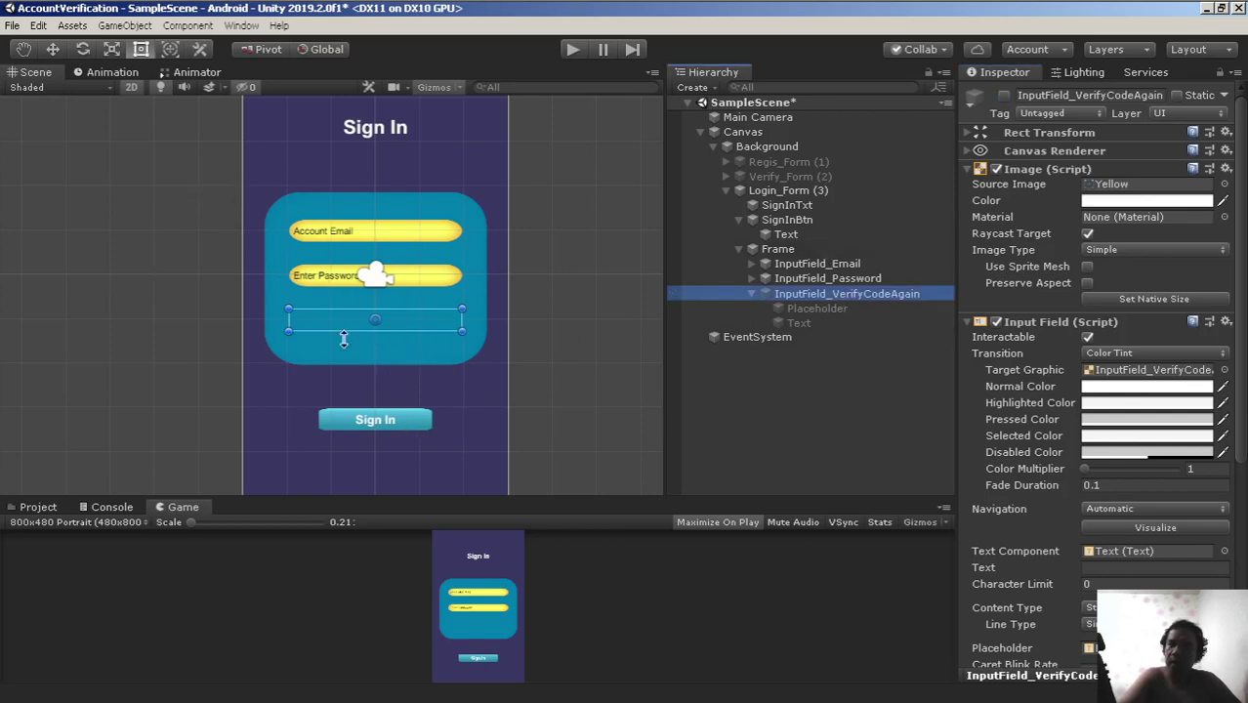
{"action": "left_click", "coordinate": [1004, 94]}
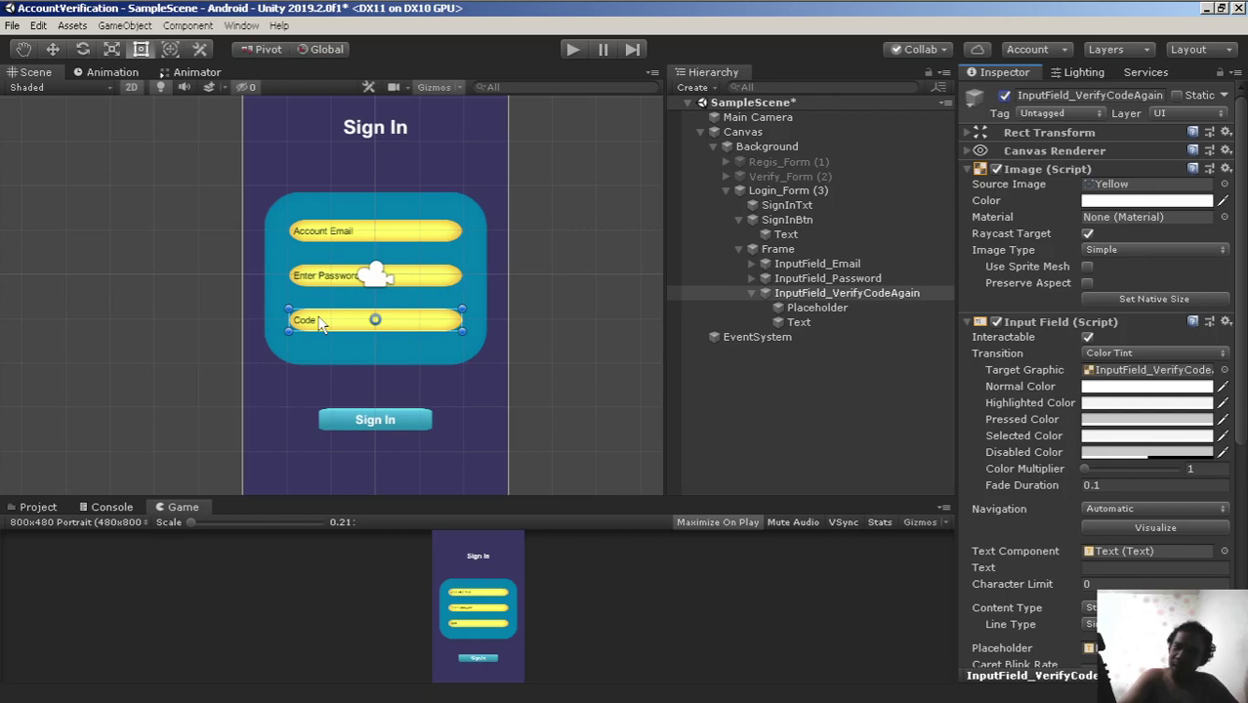
Review the Code field's Inspector settings (Yellow source image, interactable), checking Login_Form too
{"action": "scroll", "coordinate": [326, 325], "scroll_direction": "down", "scroll_amount": 2}
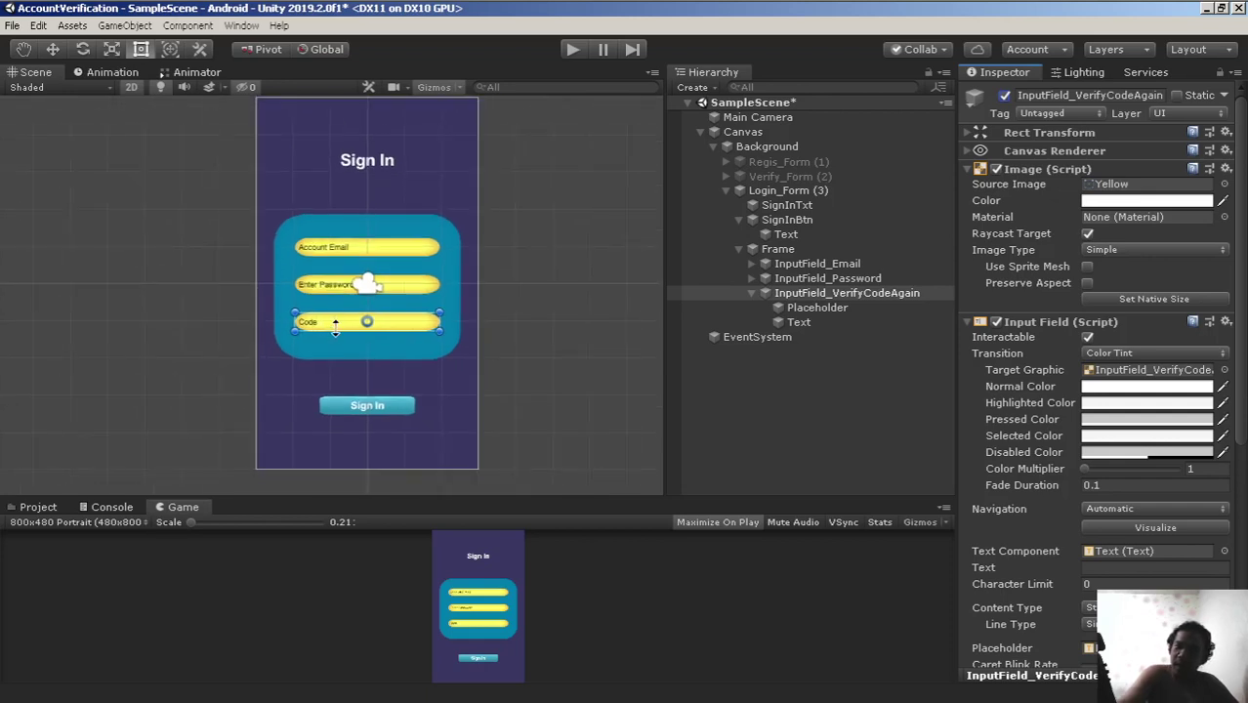
{"action": "scroll", "coordinate": [434, 332], "scroll_direction": "down", "scroll_amount": 1}
{"action": "scroll", "coordinate": [434, 332], "scroll_direction": "down", "scroll_amount": 1}
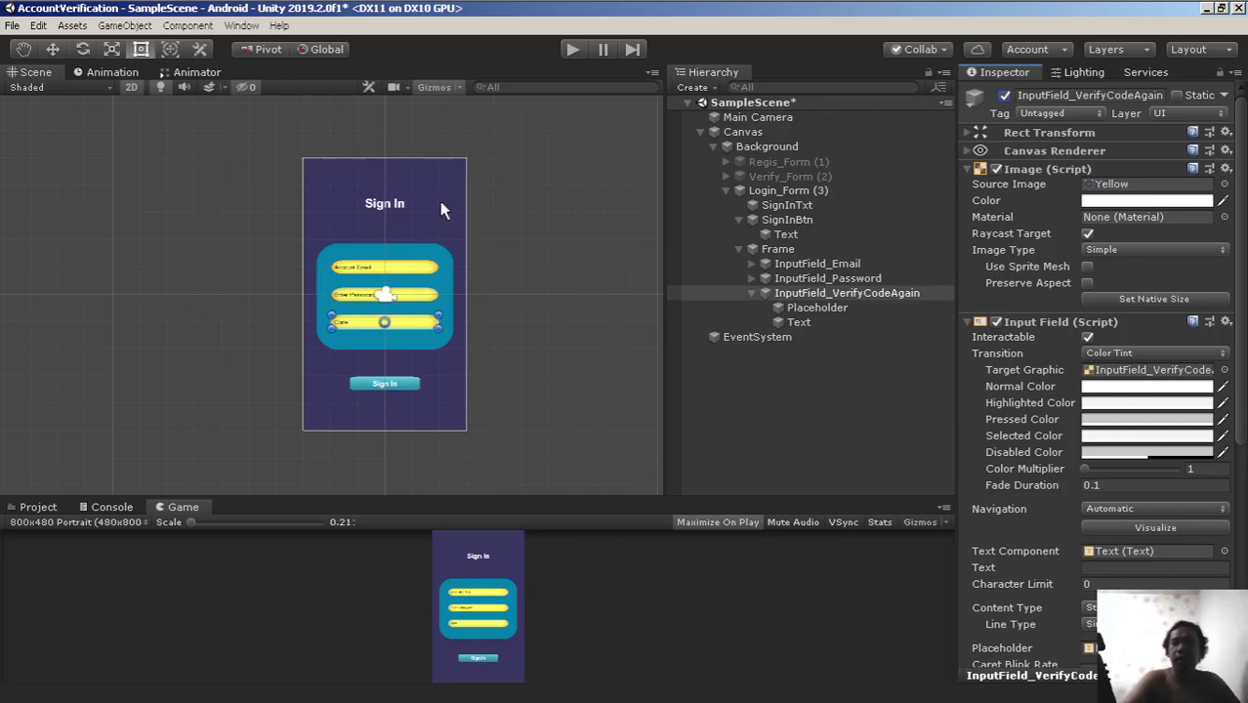
{"action": "scroll", "coordinate": [426, 313], "scroll_direction": "up", "scroll_amount": 1}
{"action": "scroll", "coordinate": [445, 235], "scroll_direction": "up", "scroll_amount": 1}
{"action": "scroll", "coordinate": [451, 230], "scroll_direction": "up", "scroll_amount": 1}
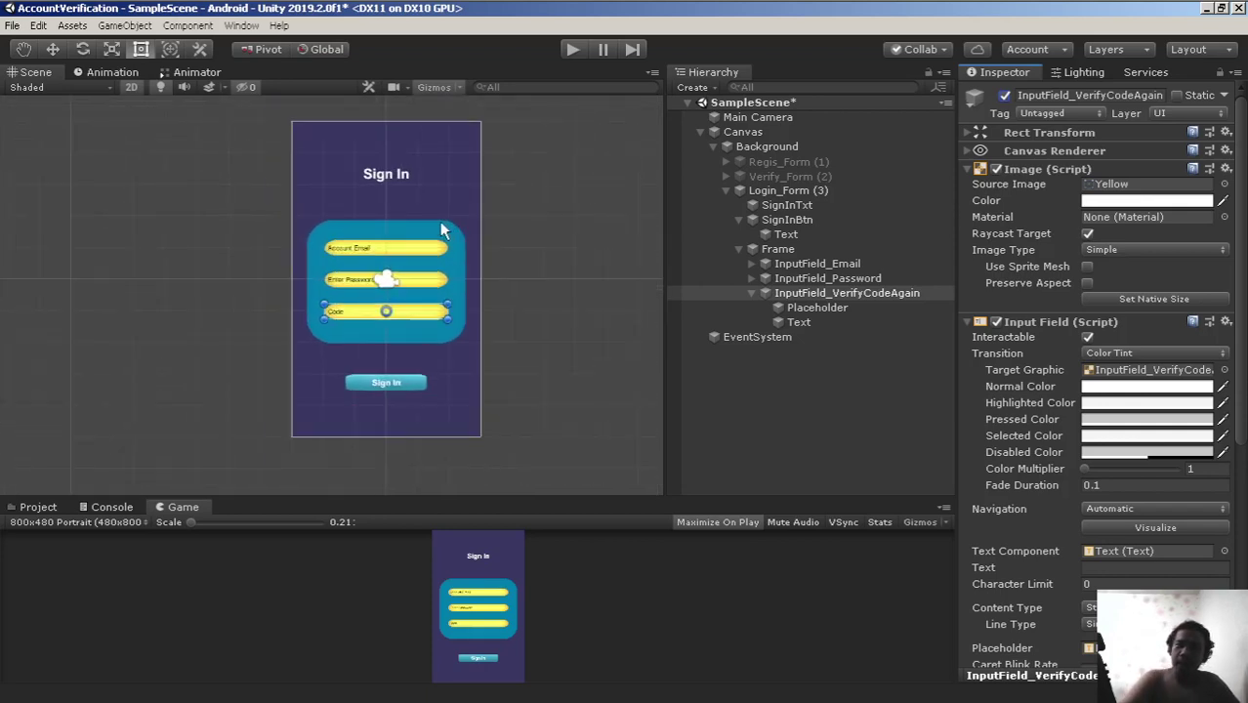
{"action": "scroll", "coordinate": [445, 228], "scroll_direction": "up", "scroll_amount": 1}
{"action": "scroll", "coordinate": [440, 230], "scroll_direction": "up", "scroll_amount": 1}
{"action": "scroll", "coordinate": [436, 231], "scroll_direction": "up", "scroll_amount": 1}
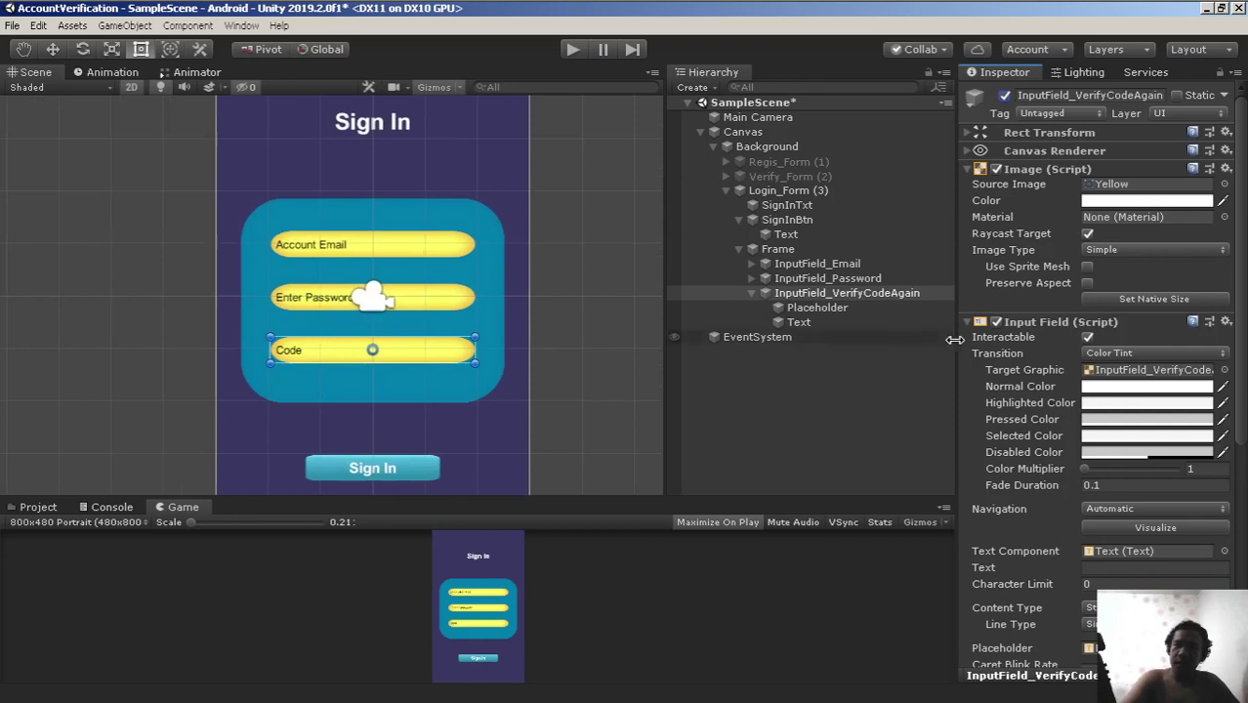
{"action": "left_click", "coordinate": [791, 192]}
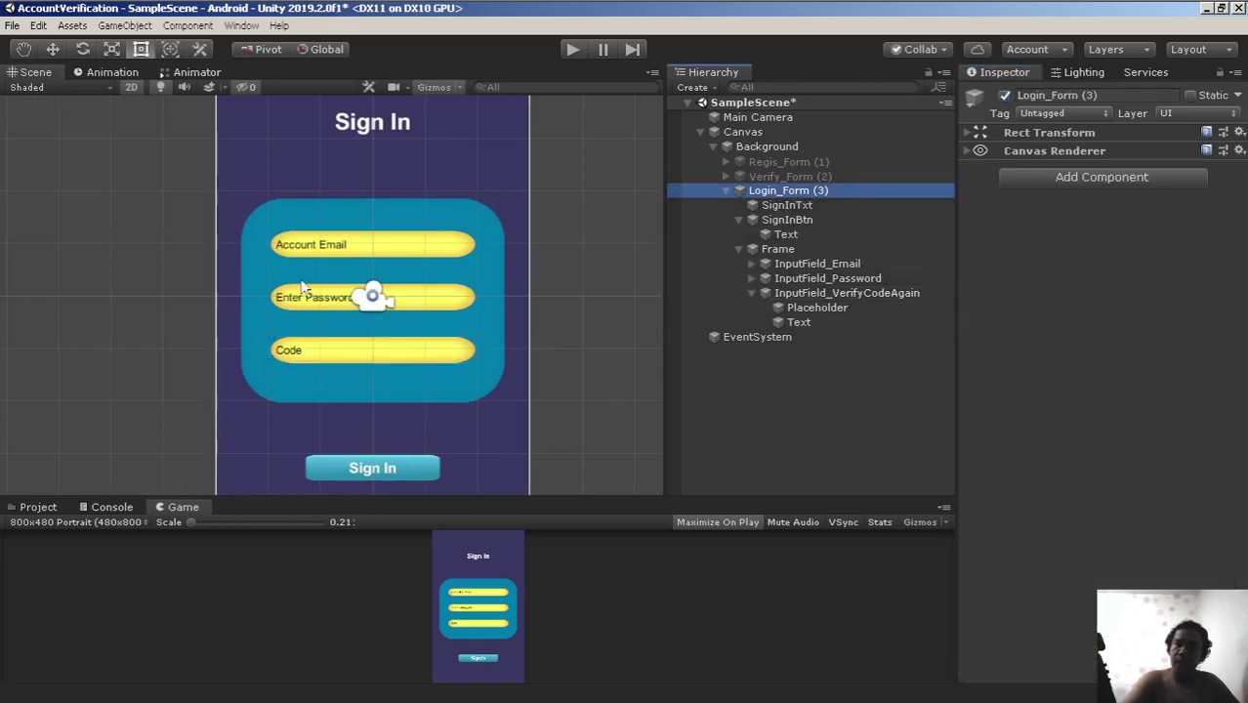
{"action": "scroll", "coordinate": [306, 283], "scroll_direction": "up", "scroll_amount": 1}
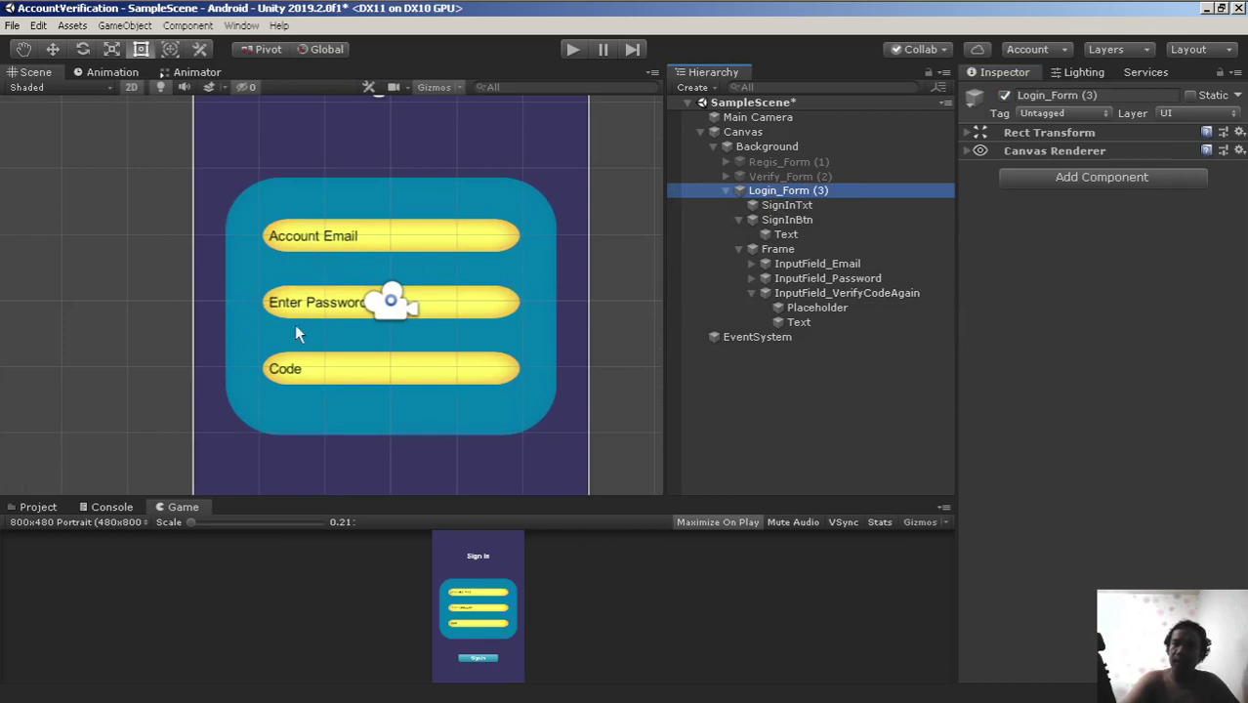
{"action": "left_click", "coordinate": [838, 293]}
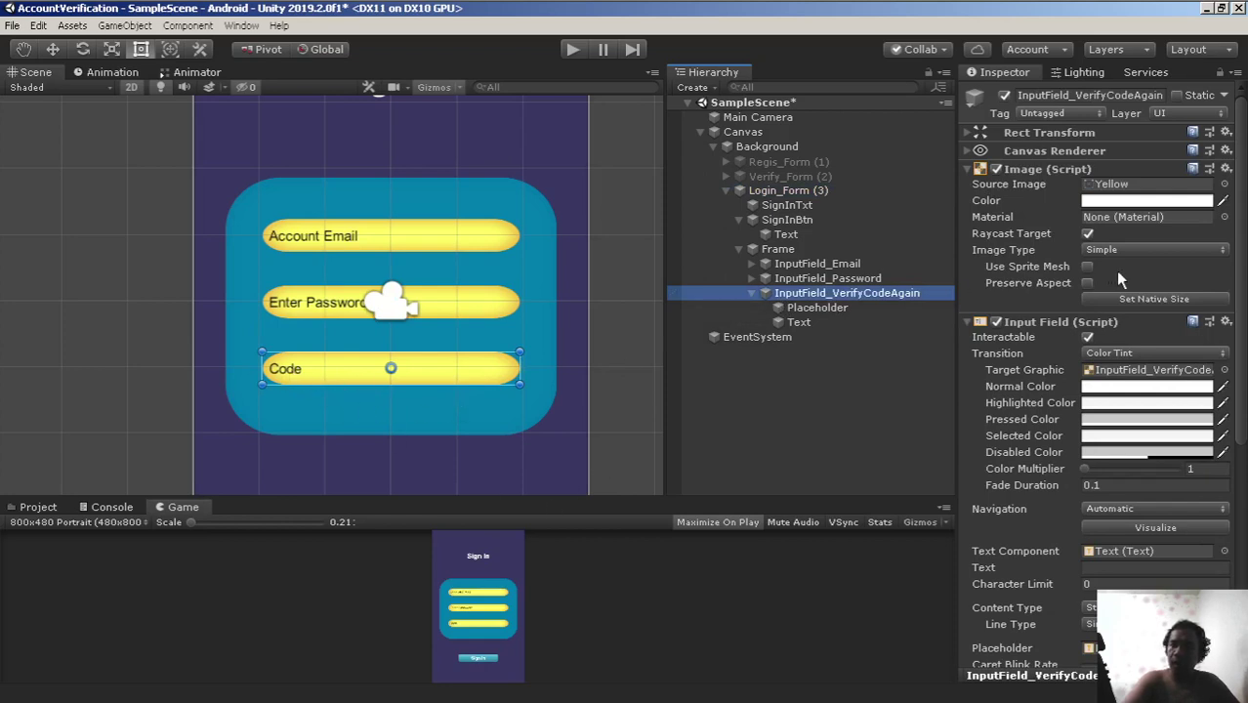
{"action": "left_click", "coordinate": [1004, 95]}
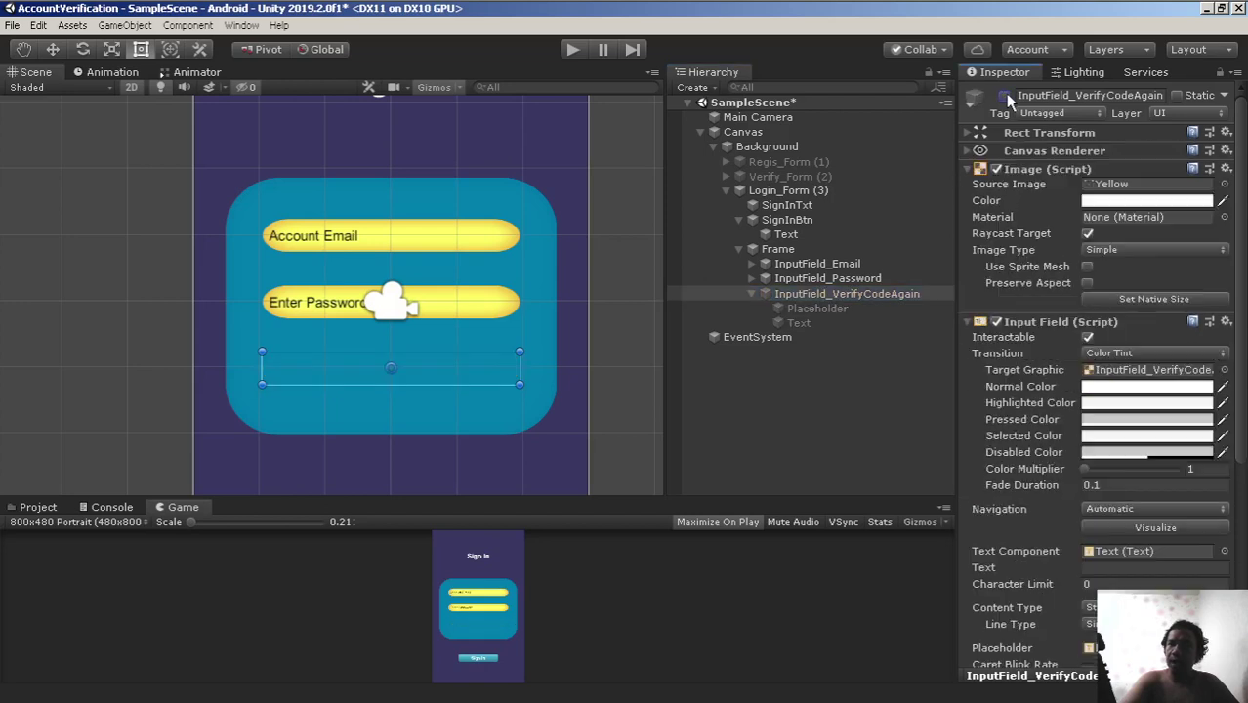
{"action": "right_click", "coordinate": [183, 509]}
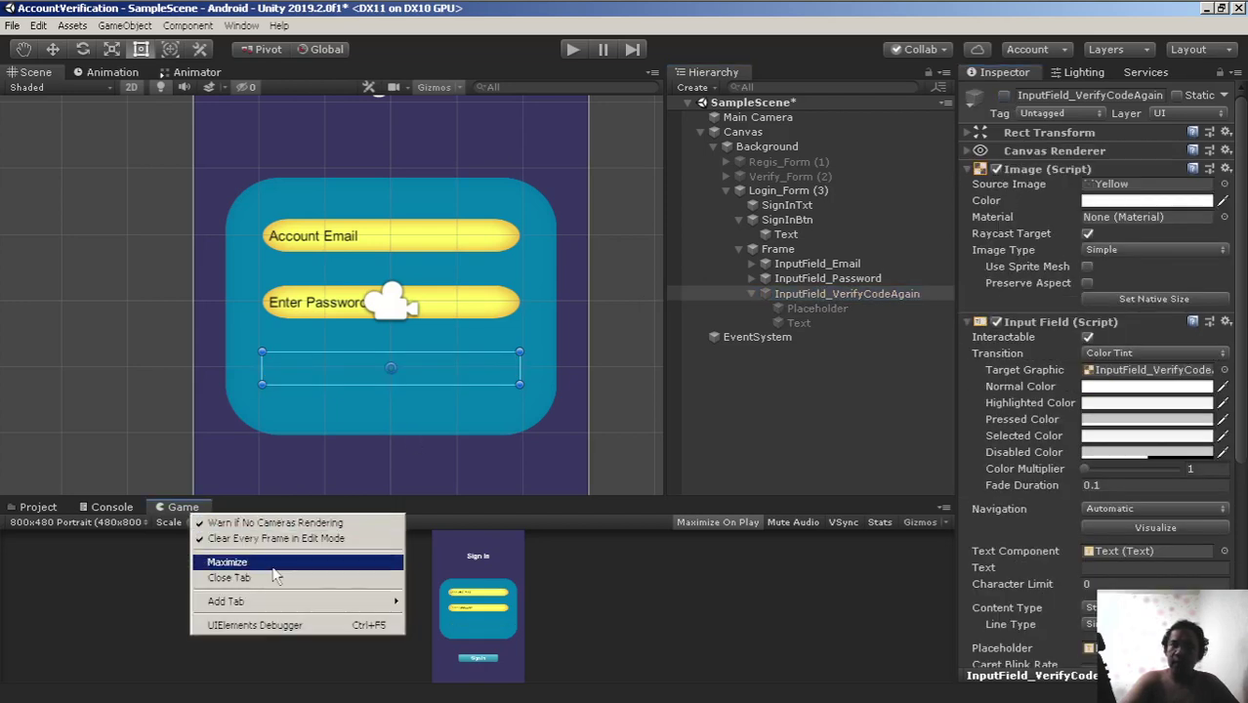
{"action": "left_click", "coordinate": [219, 560]}
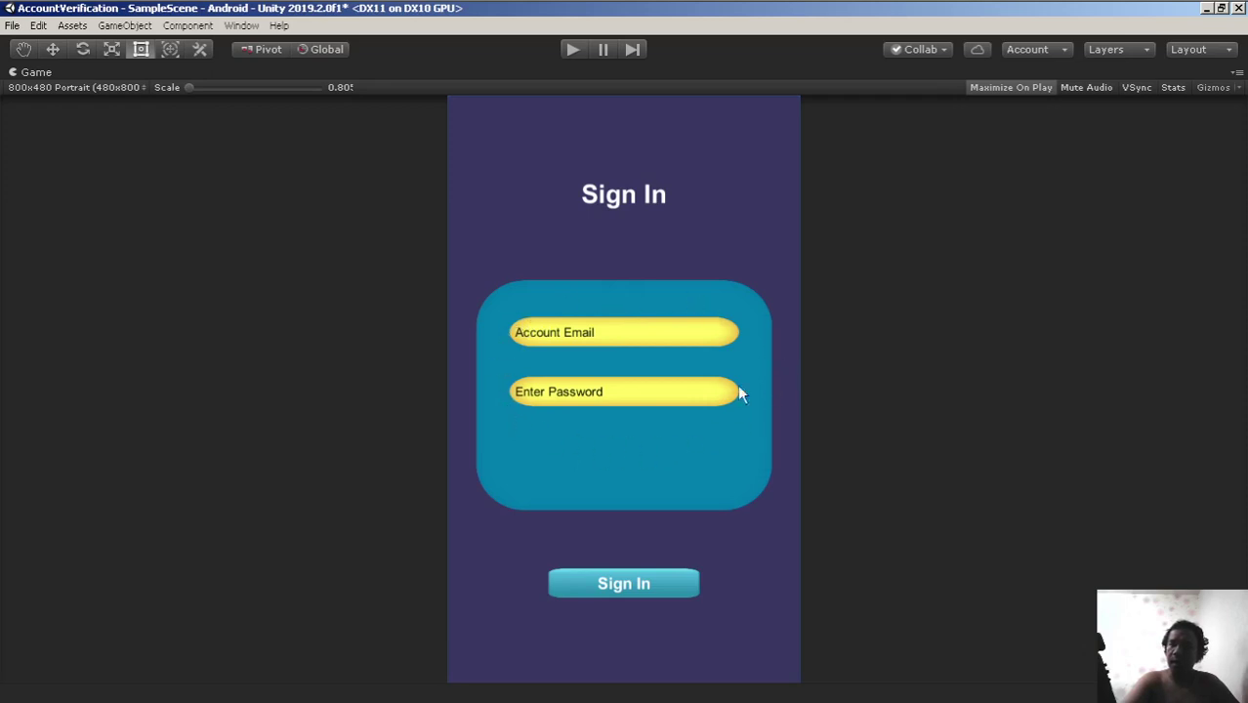
{"action": "right_click", "coordinate": [76, 72]}
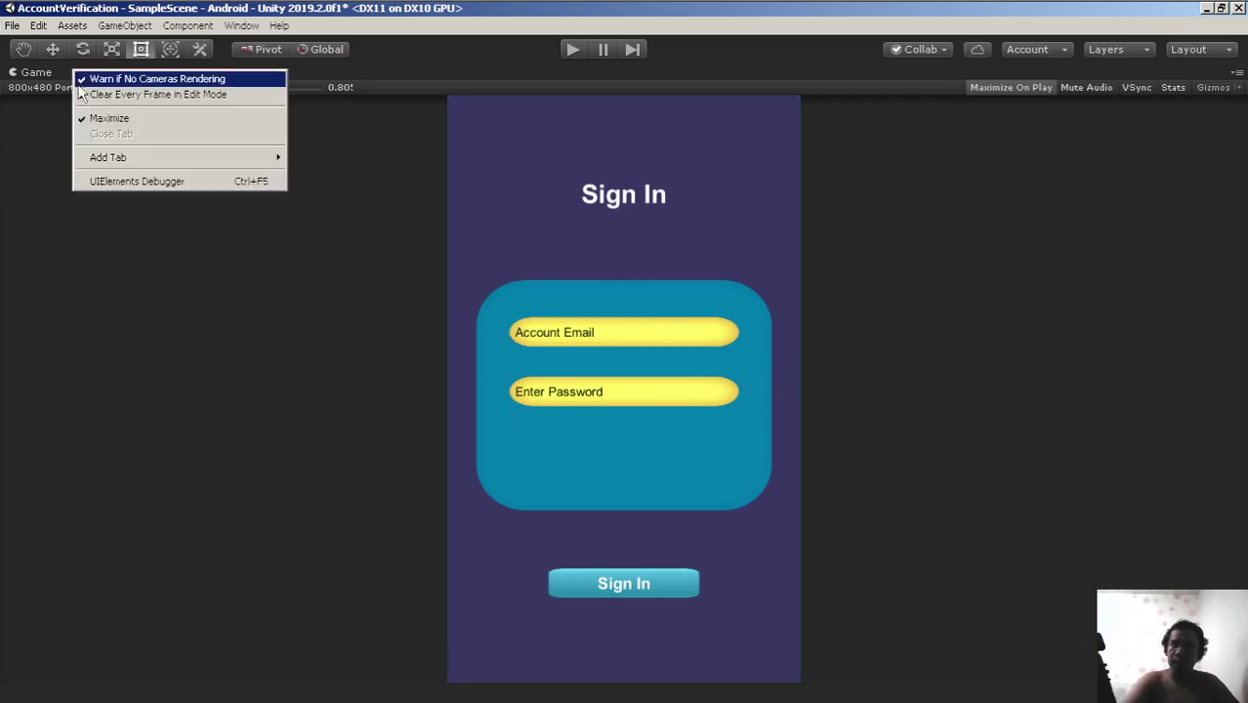
{"action": "left_click", "coordinate": [109, 117]}
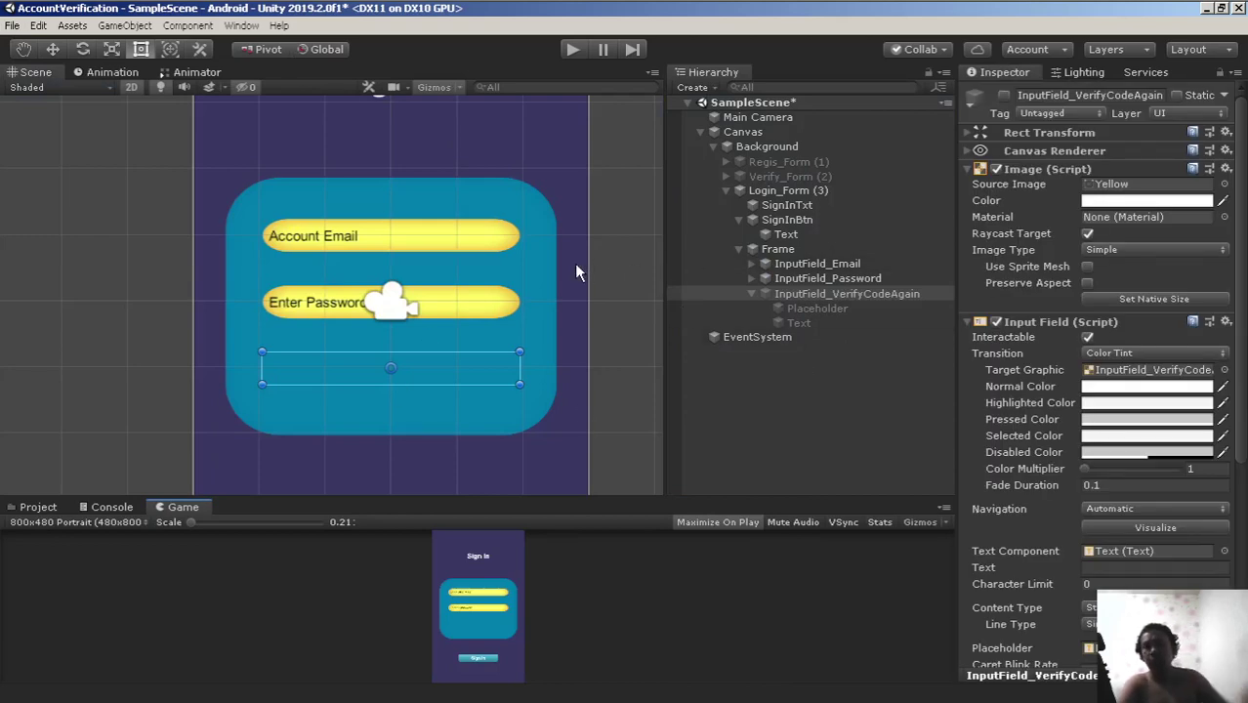
Re-enable InputField_VerifyCodeAgain so the Code field shows again
{"action": "scroll", "coordinate": [544, 251], "scroll_direction": "up", "scroll_amount": 1}
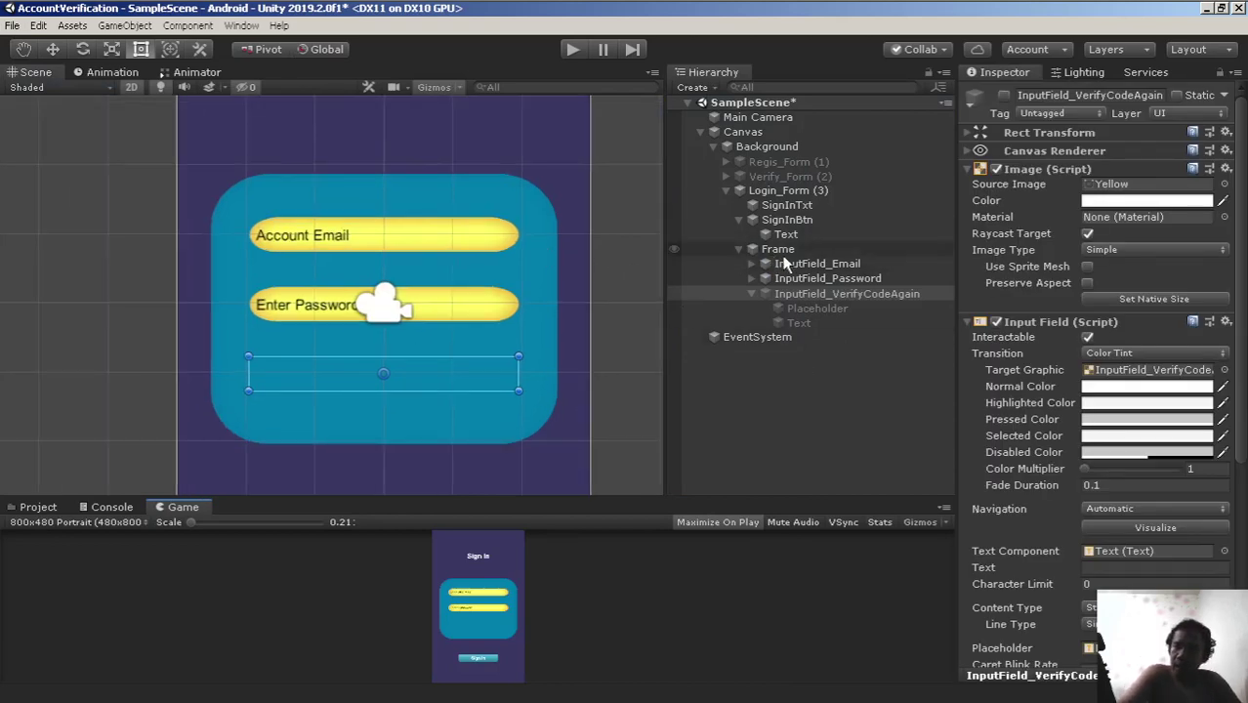
{"action": "left_click", "coordinate": [820, 293]}
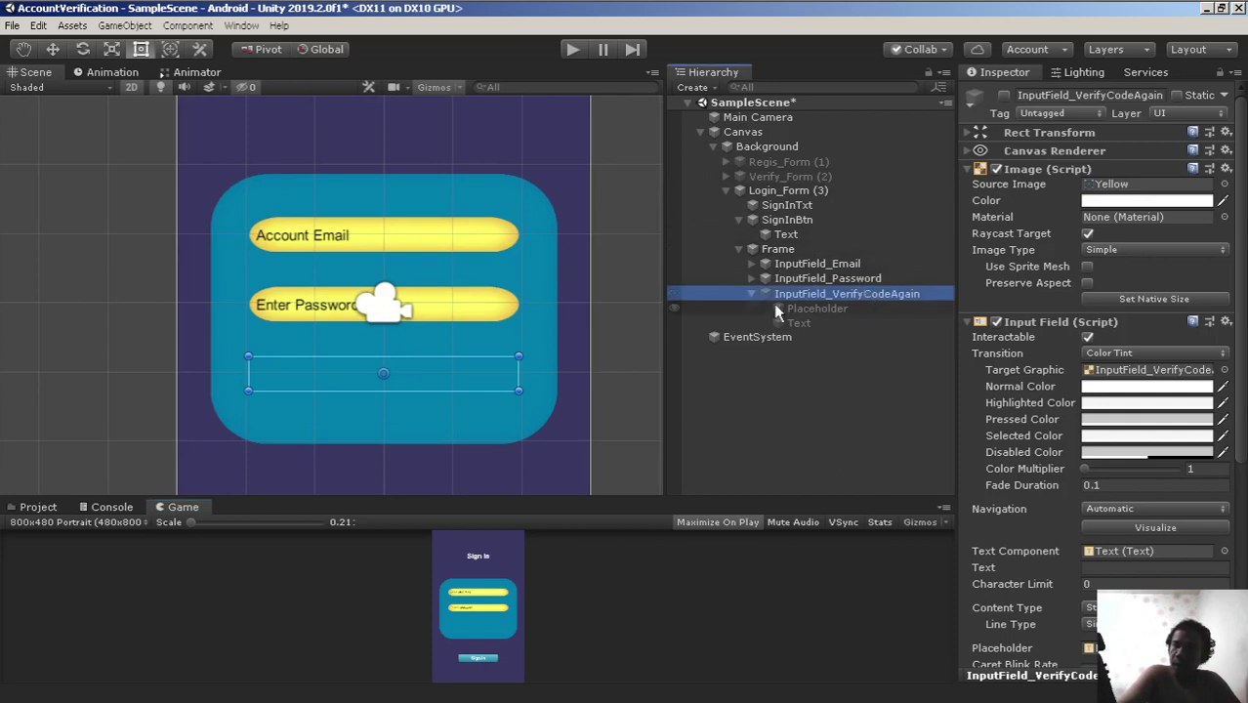
{"action": "left_click", "coordinate": [1004, 95]}
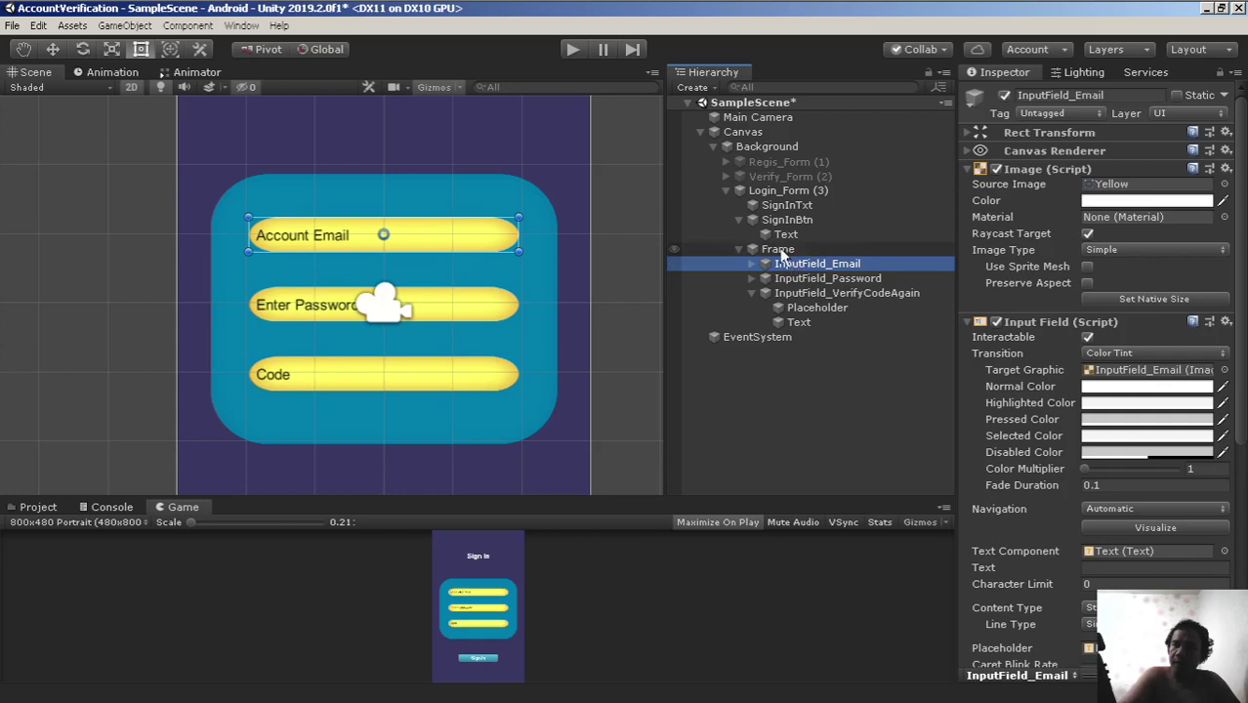
Add a Vertical Layout Group component to the Frame
{"action": "left_click", "coordinate": [784, 250]}
{"action": "left_click", "coordinate": [1078, 379]}
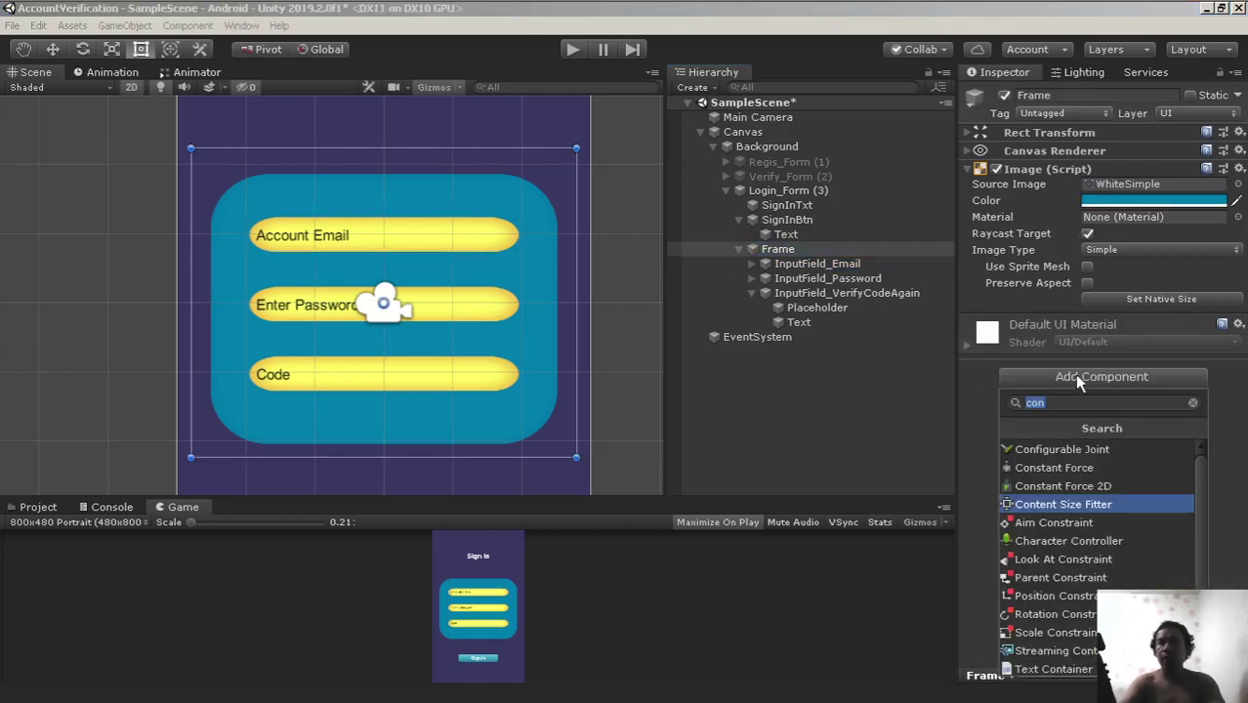
{"action": "type", "text": "ver"}
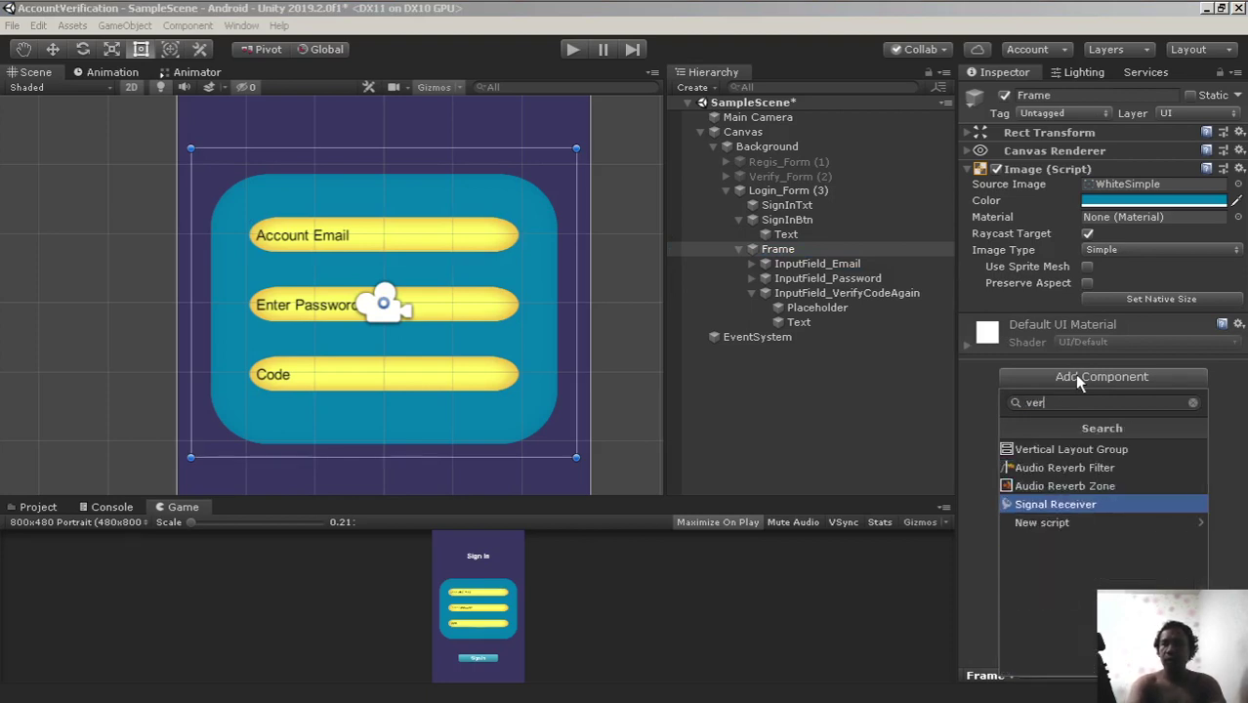
{"action": "type", "text": "ti"}
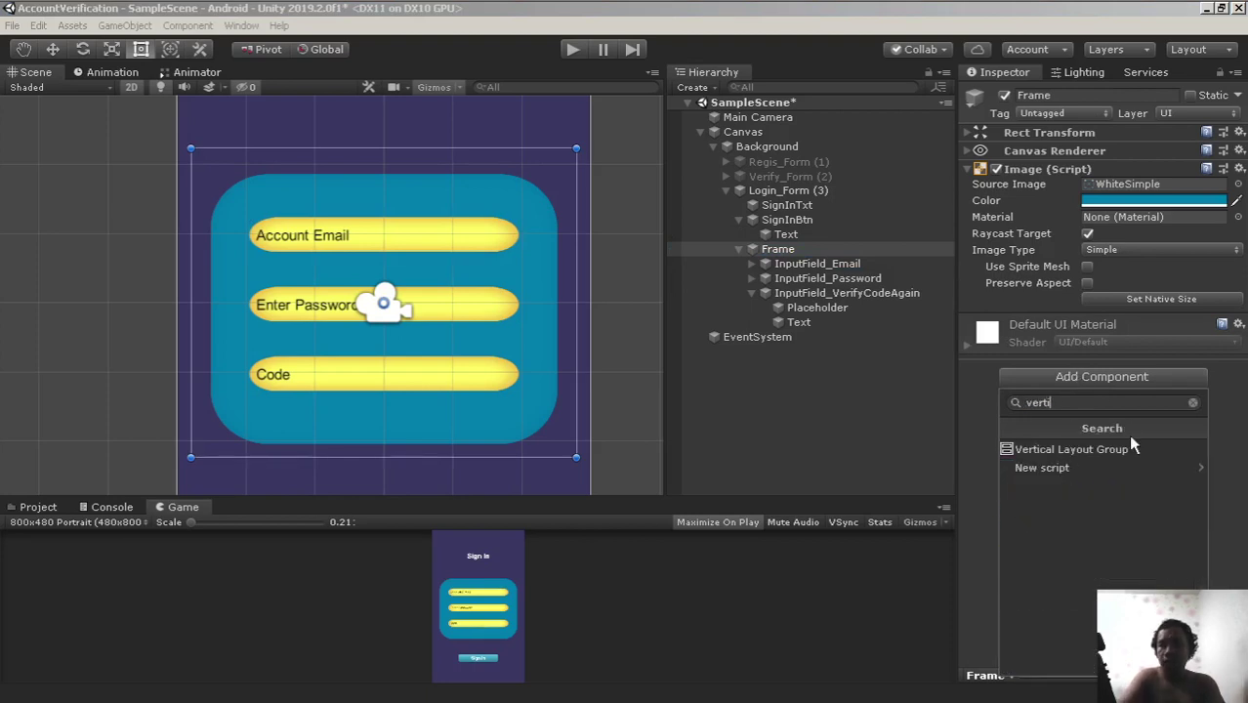
{"action": "left_click", "coordinate": [1093, 443]}
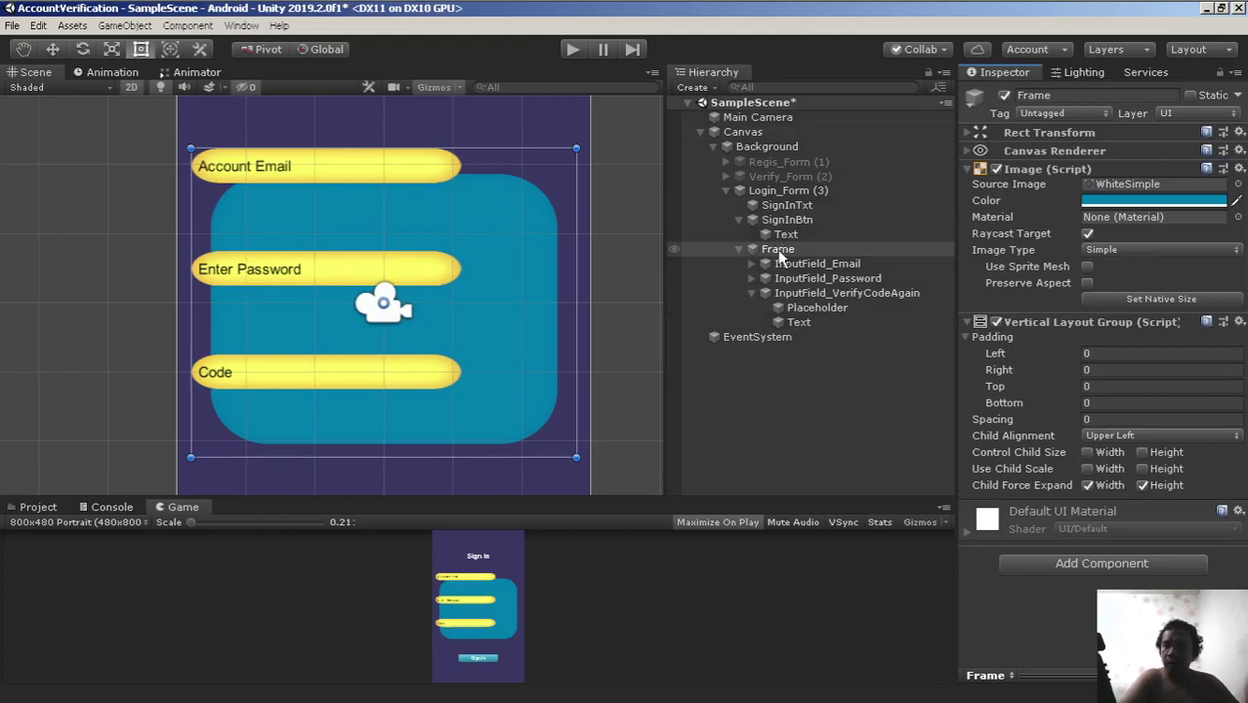
{"action": "left_click", "coordinate": [979, 169]}
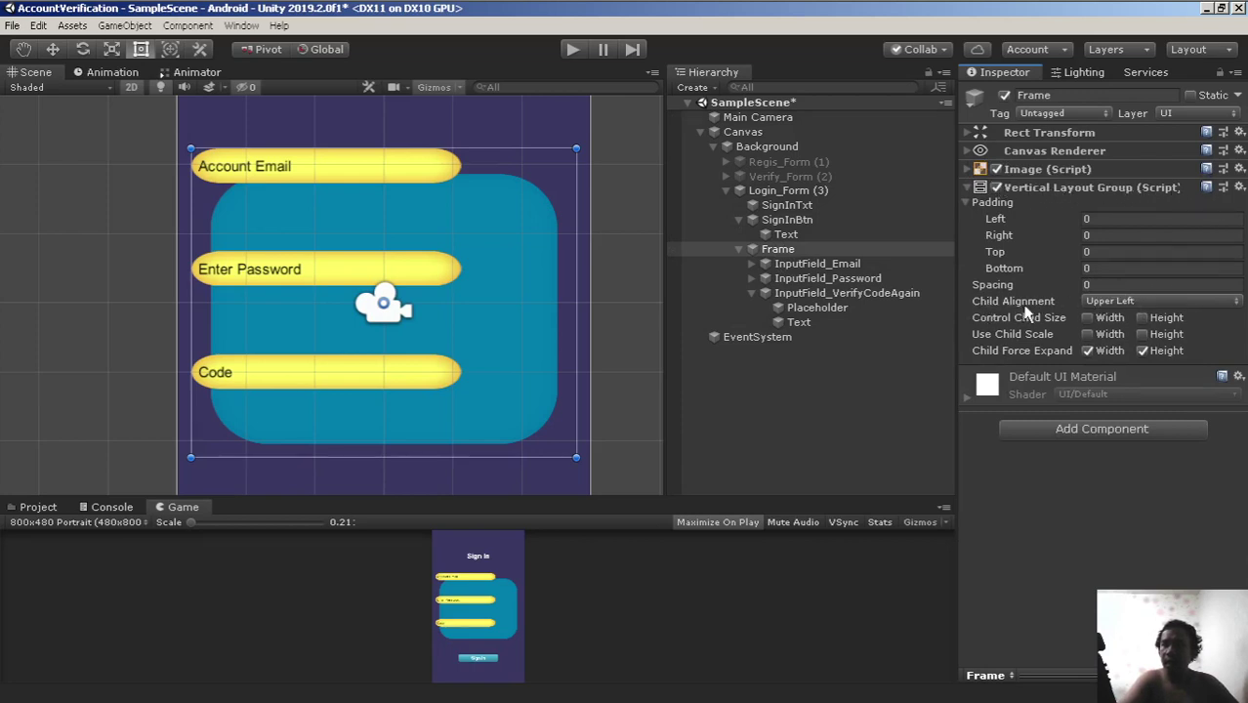
Set Child Alignment to Middle Center and add a Content Size Fitter with Vertical Fit Min Size
{"action": "left_click", "coordinate": [1109, 303]}
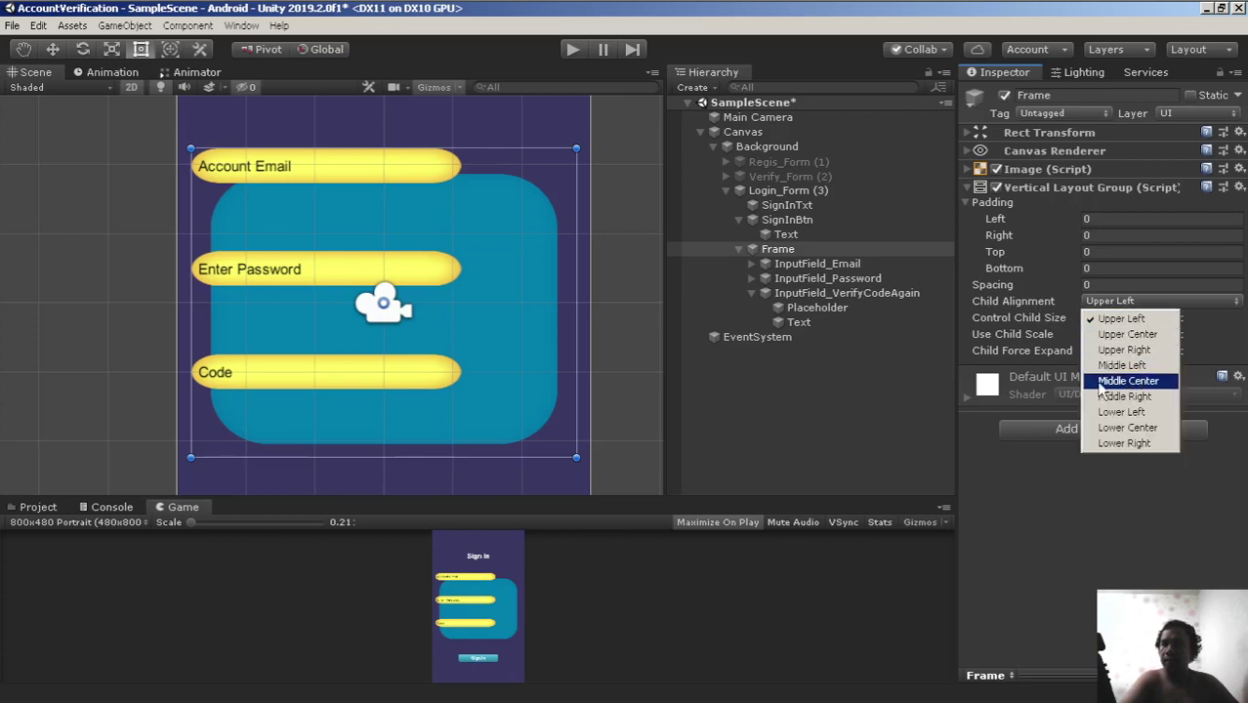
{"action": "left_click", "coordinate": [1149, 383]}
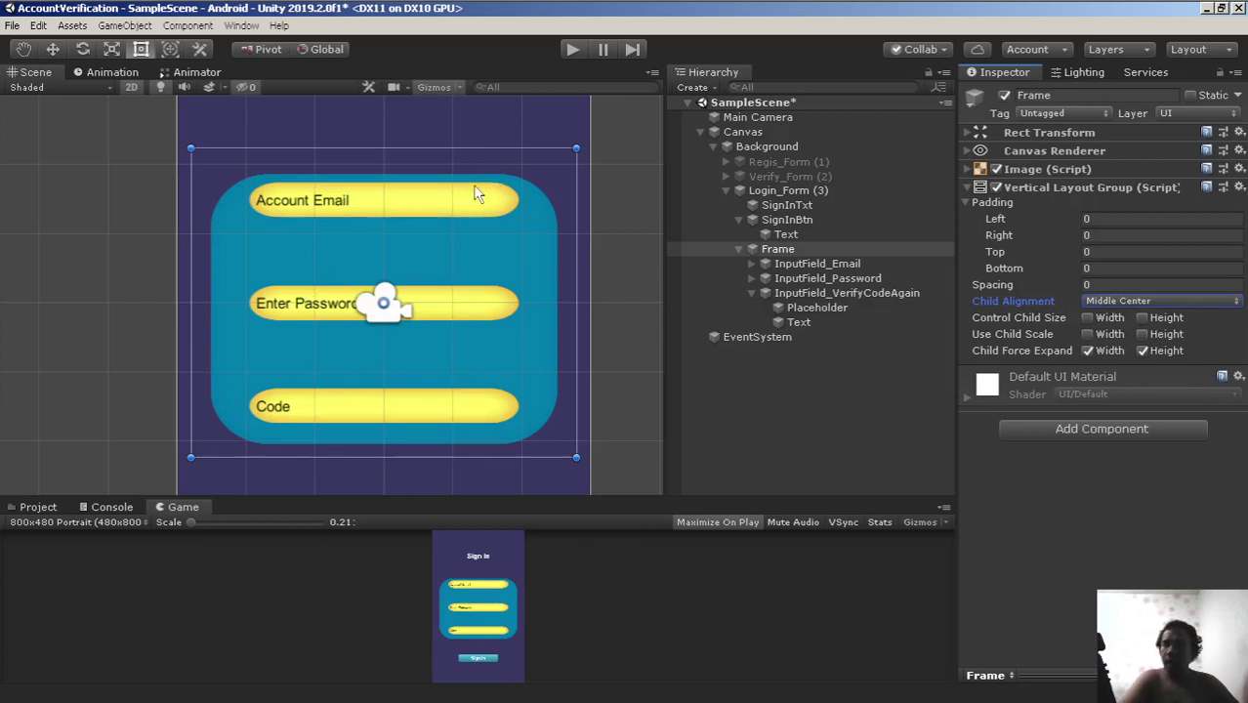
{"action": "left_click", "coordinate": [1113, 429]}
{"action": "type", "text": "c"}
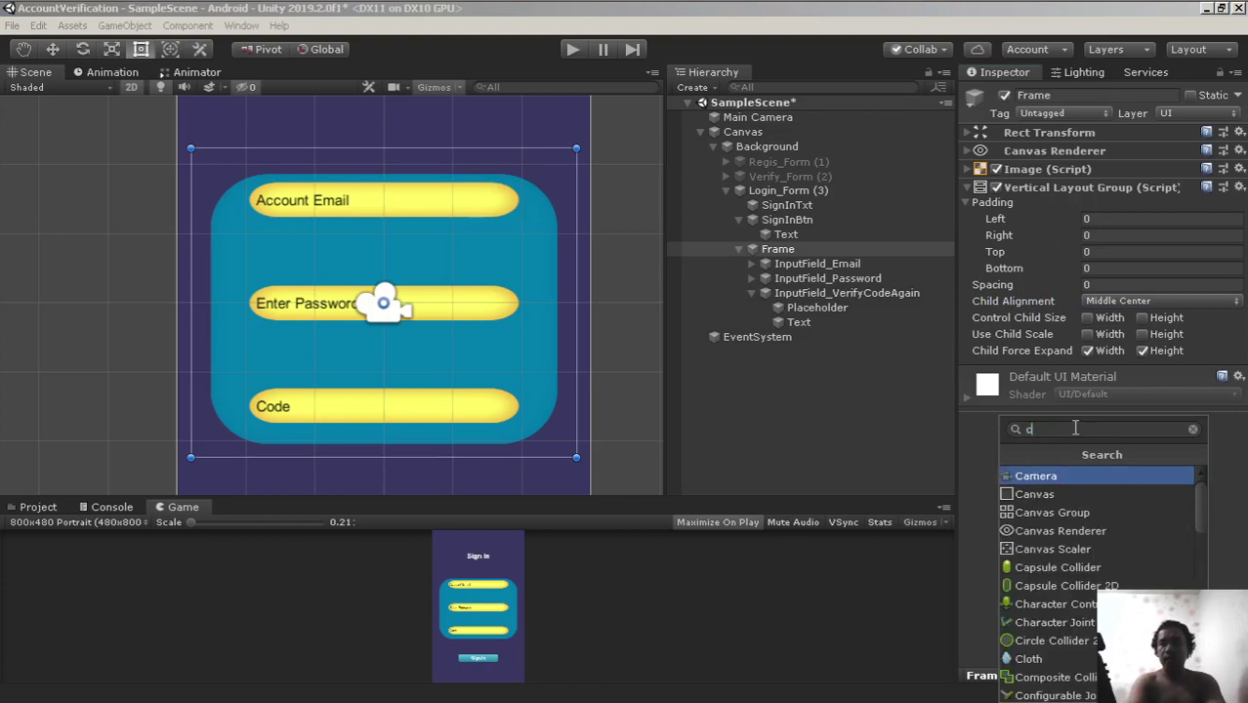
{"action": "type", "text": "on"}
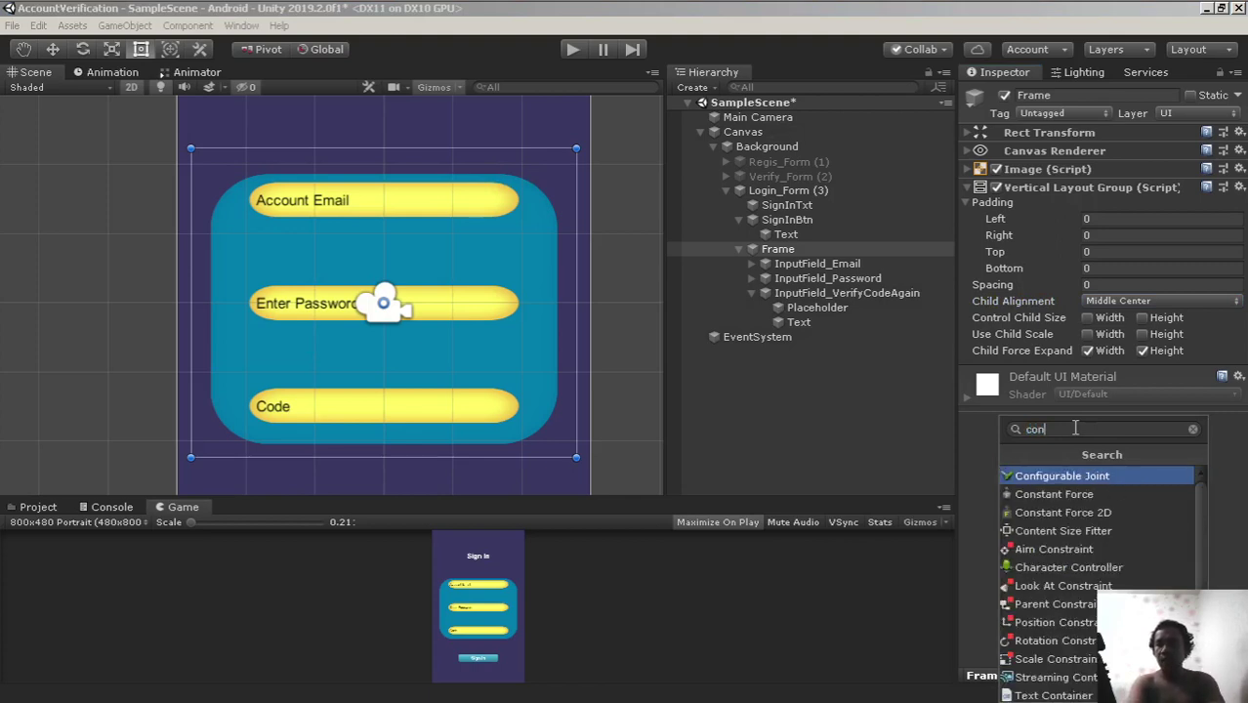
{"action": "type", "text": "tent s"}
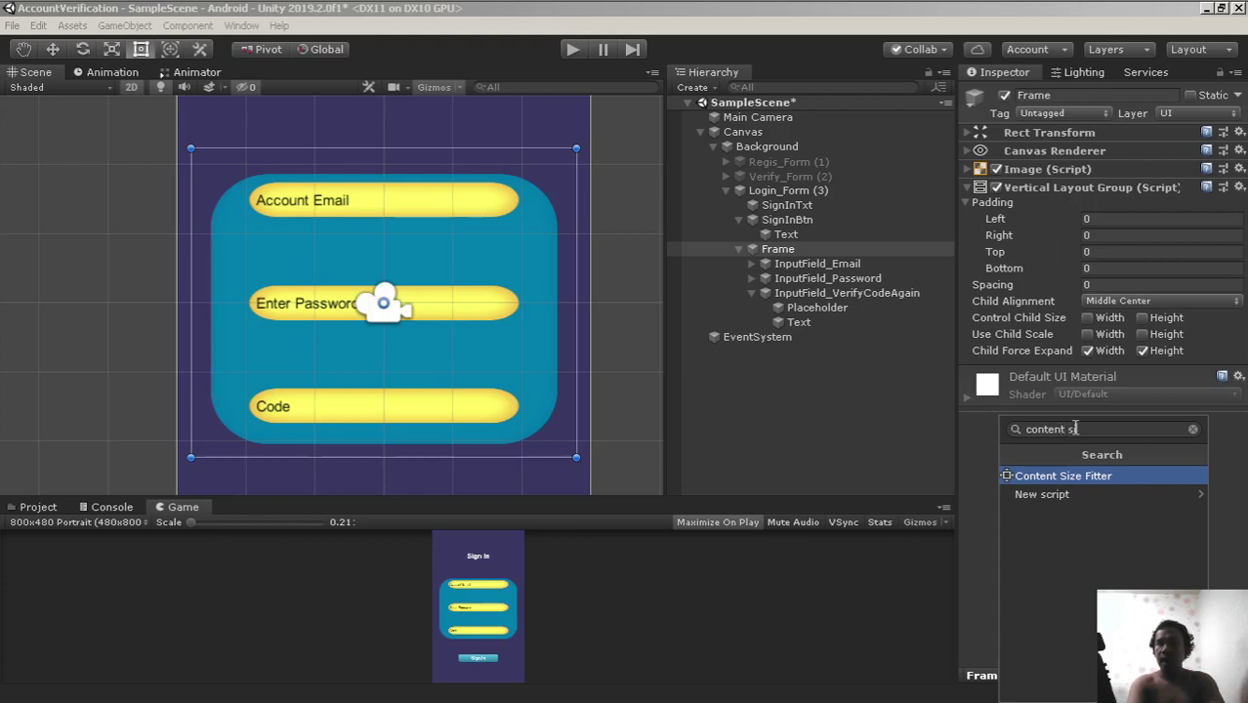
{"action": "type", "text": "ter"}
{"action": "left_click", "coordinate": [1083, 485]}
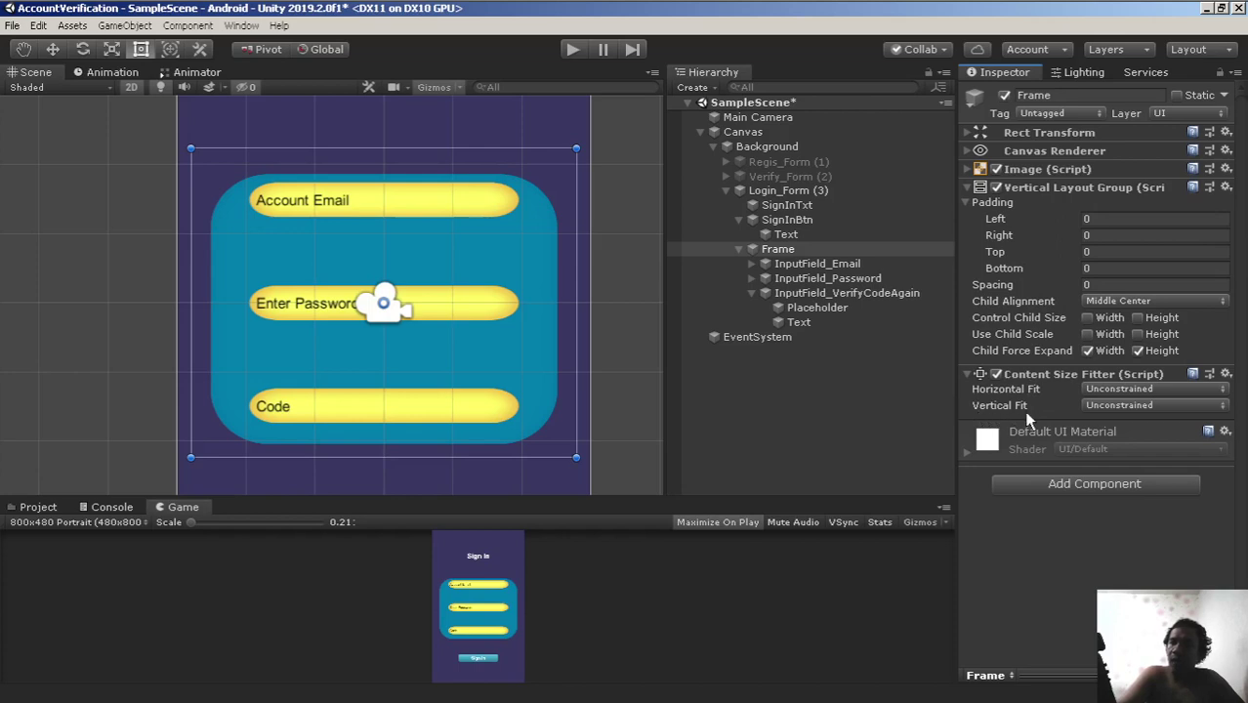
{"action": "left_click", "coordinate": [1105, 408]}
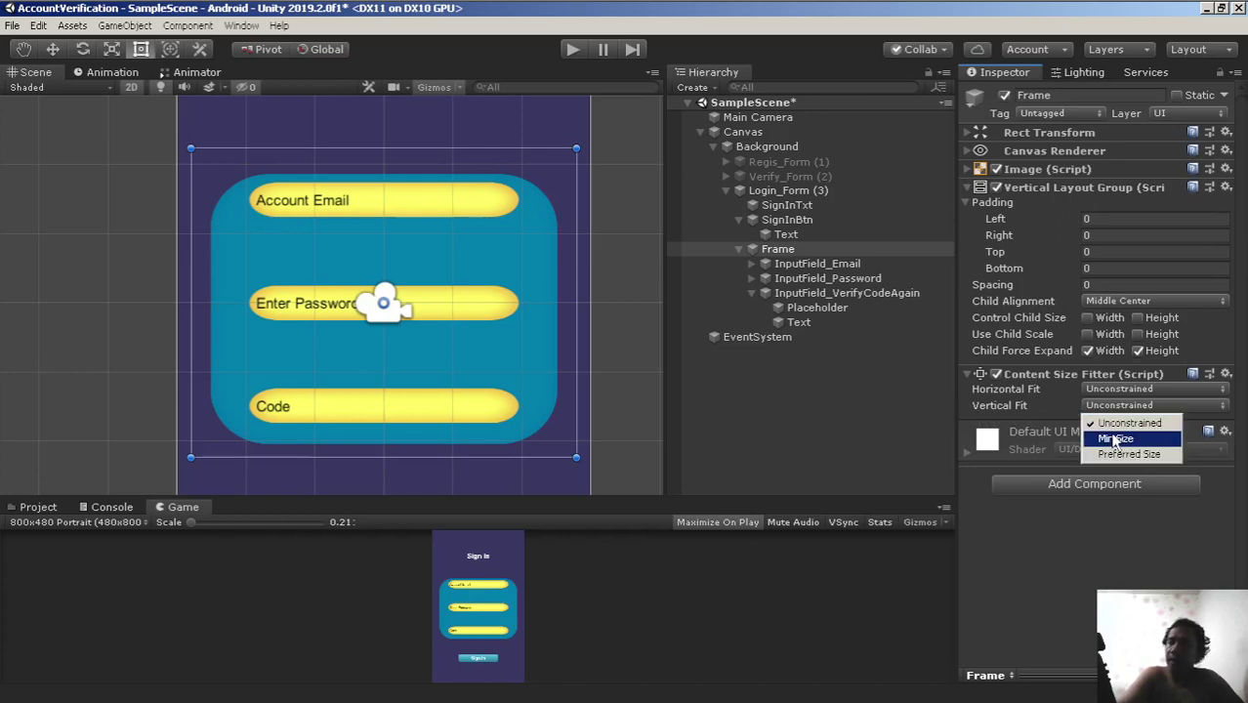
{"action": "left_click", "coordinate": [1114, 441]}
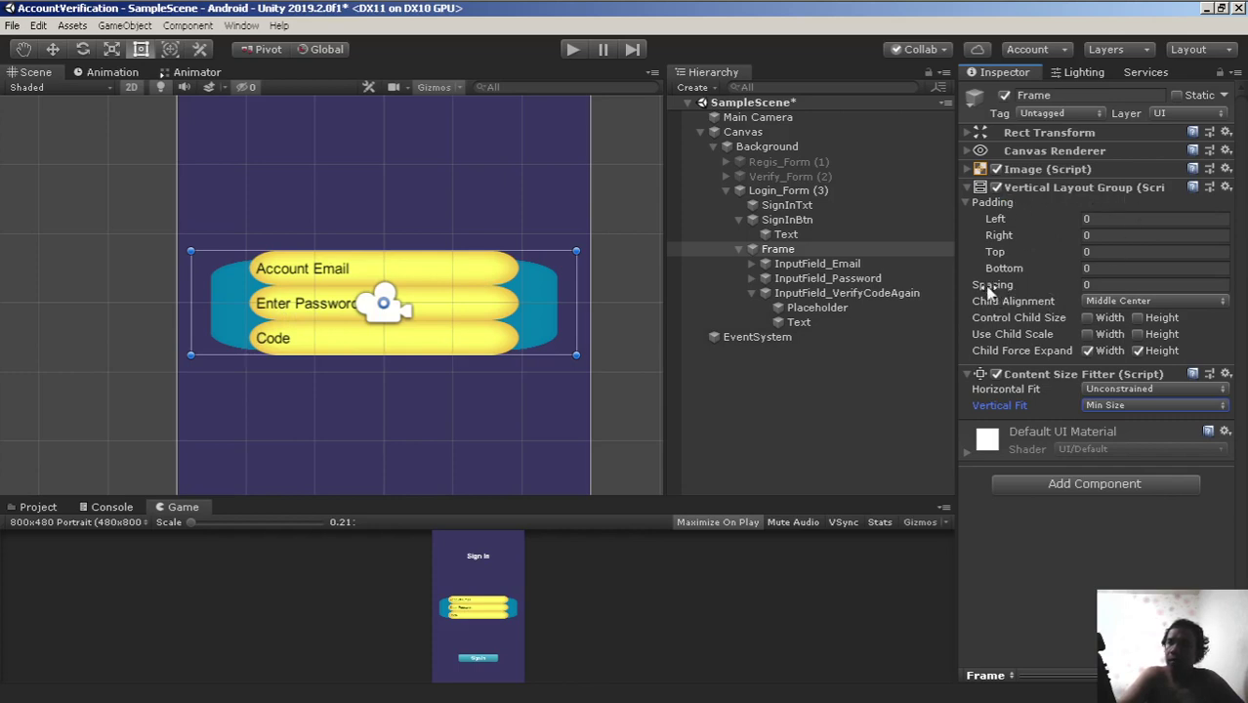
Change the Frame's Vertical Layout Group spacing from 10 to 15
{"action": "left_click", "coordinate": [1095, 284]}
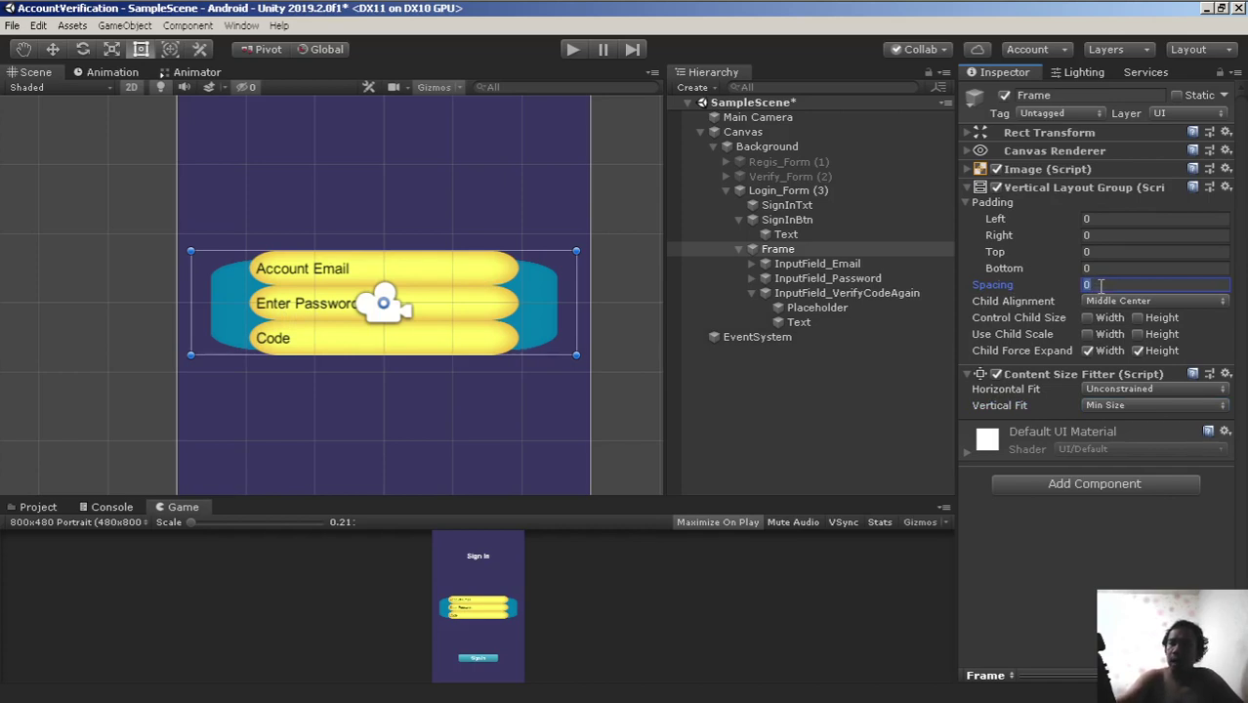
{"action": "type", "text": "10"}
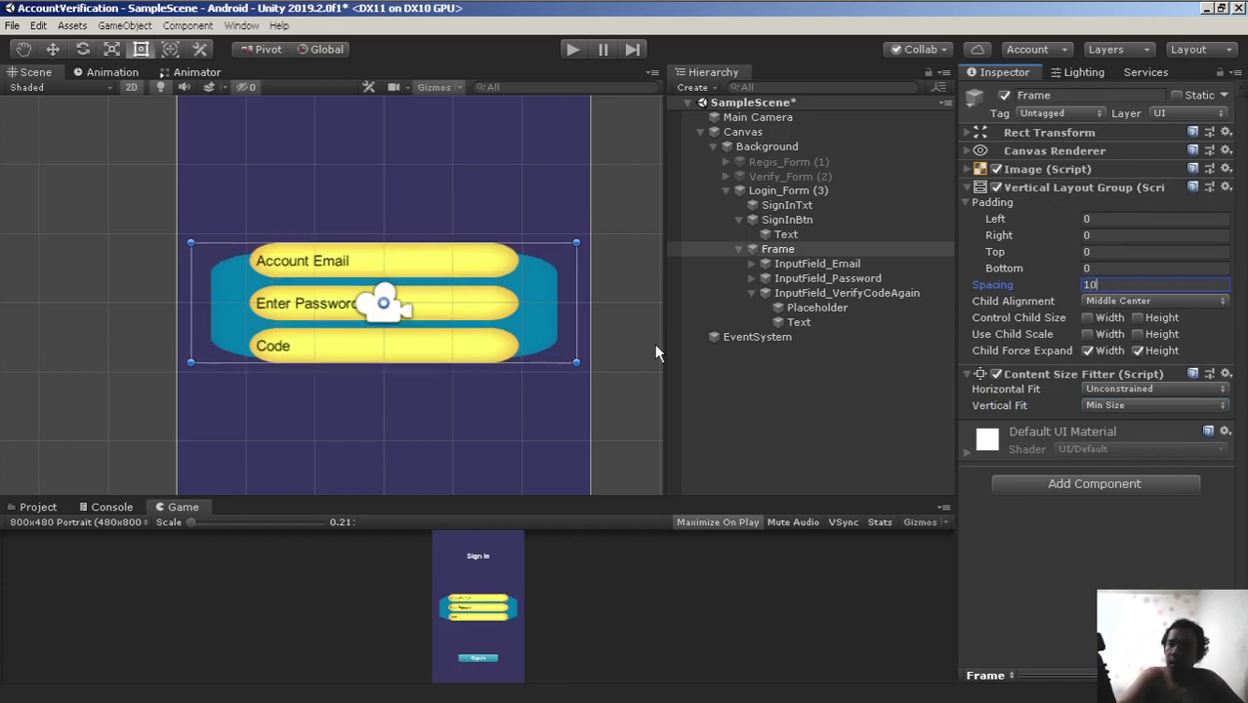
{"action": "key", "text": "BackSpace"}
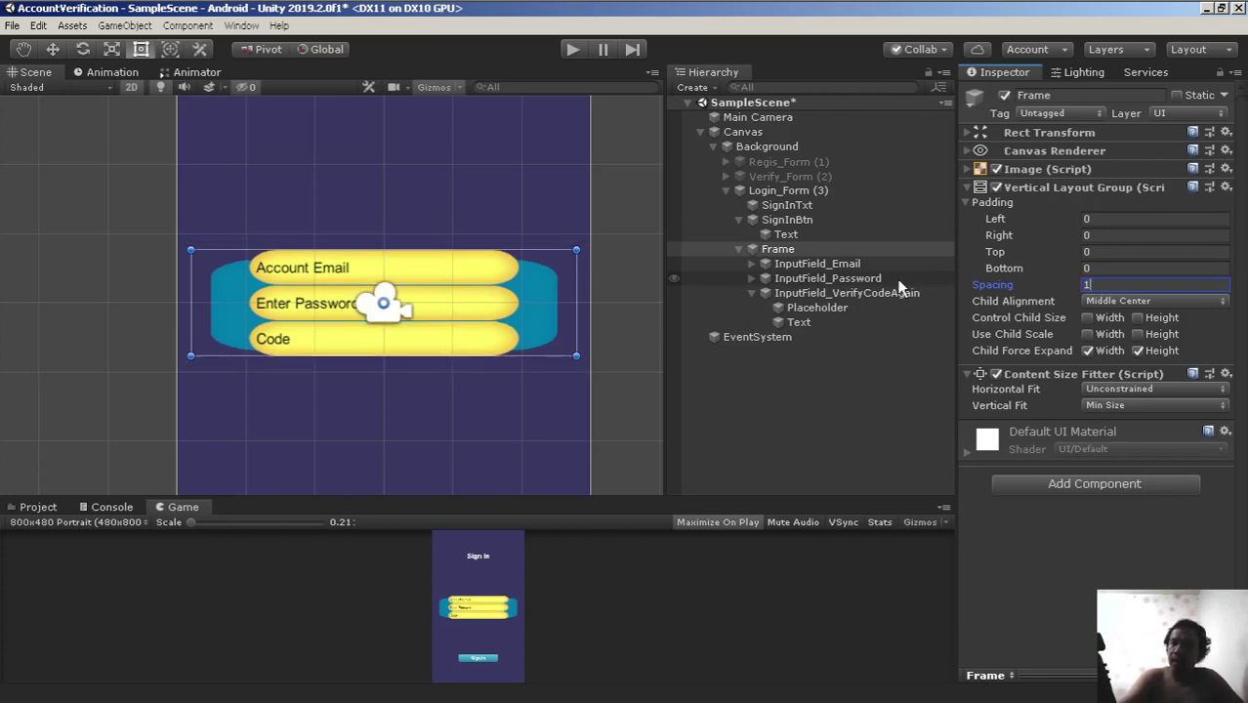
{"action": "key", "text": "BackSpace"}
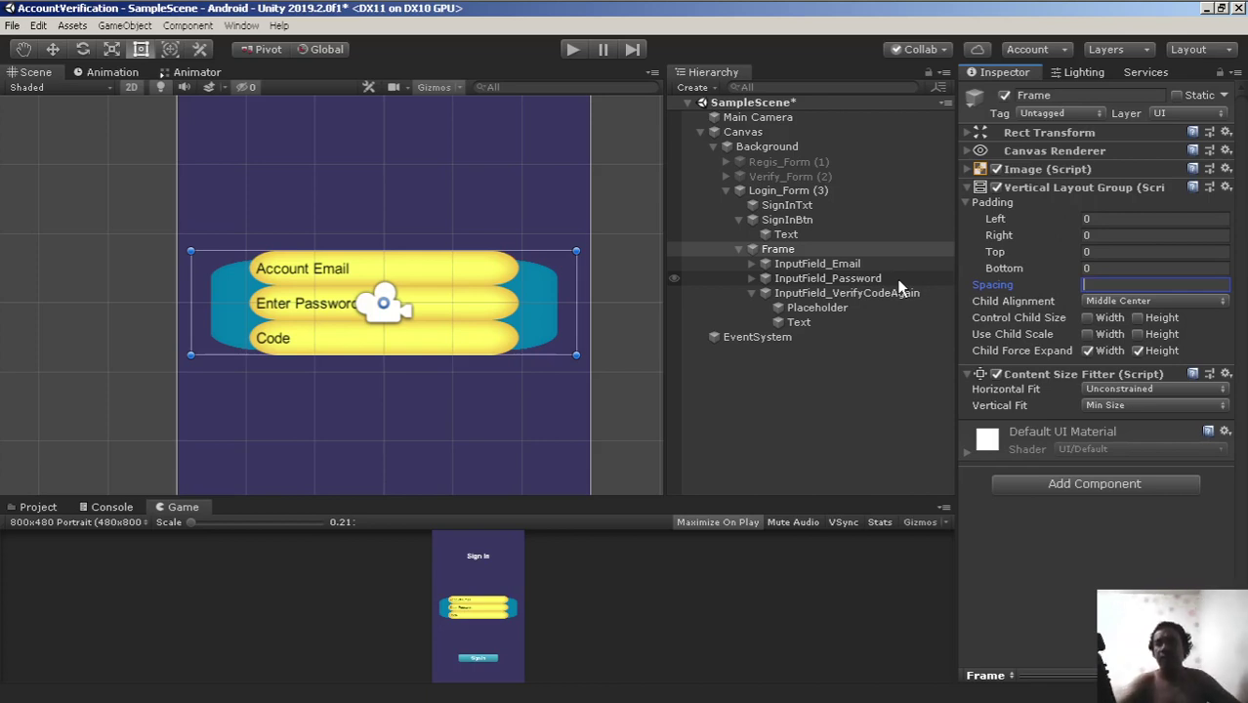
{"action": "type", "text": "15"}
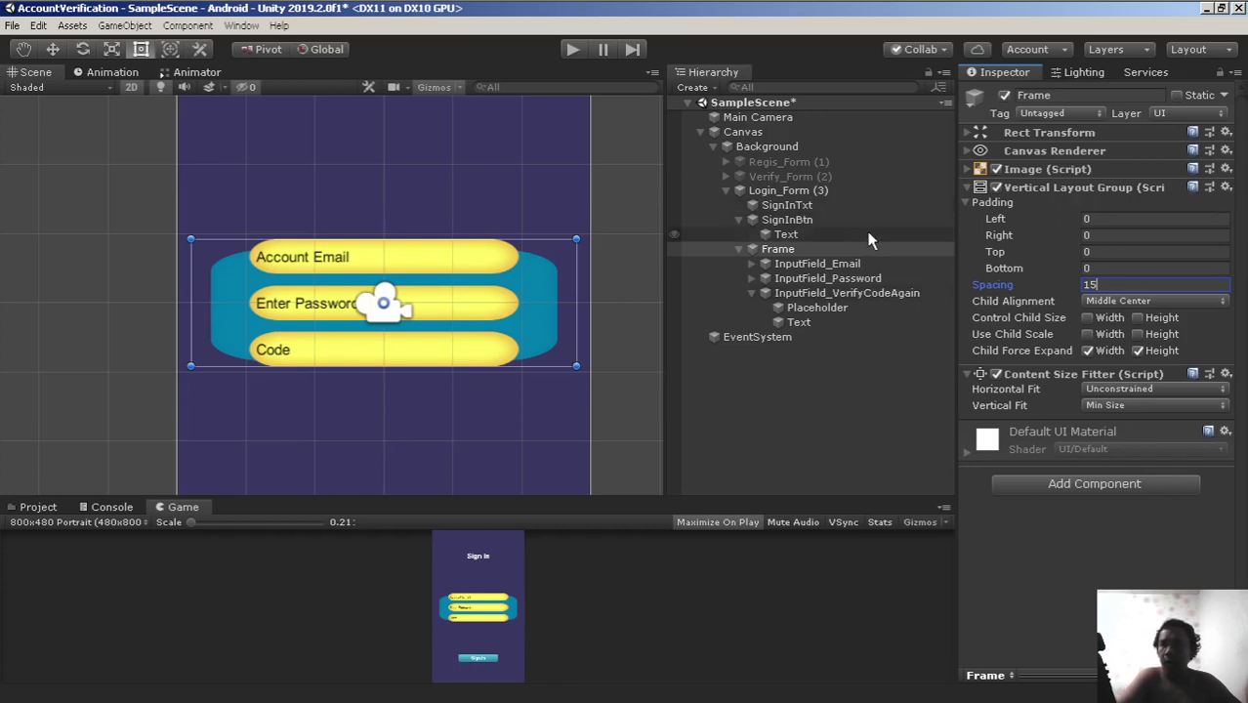
Commit 15 spacing between the fields and give the Frame 20 top and bottom padding
{"action": "left_click", "coordinate": [1009, 253]}
{"action": "left_click", "coordinate": [1004, 268]}
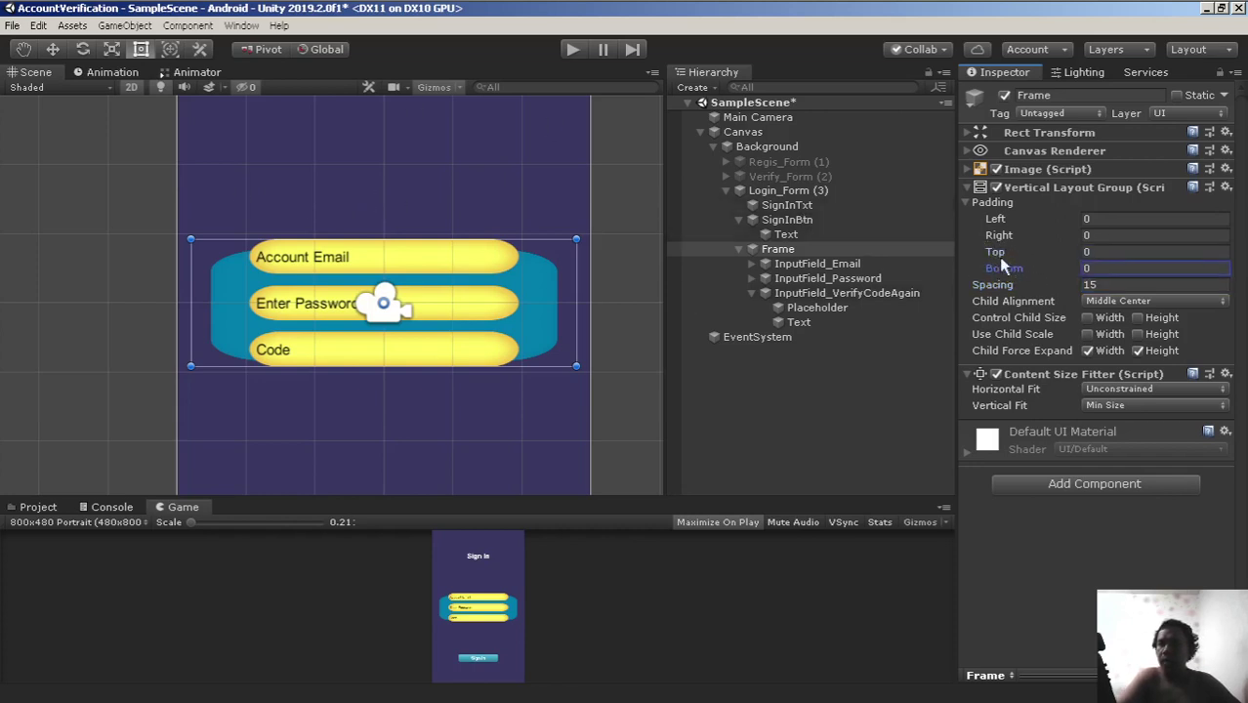
{"action": "left_click", "coordinate": [999, 253]}
{"action": "left_click", "coordinate": [1098, 254]}
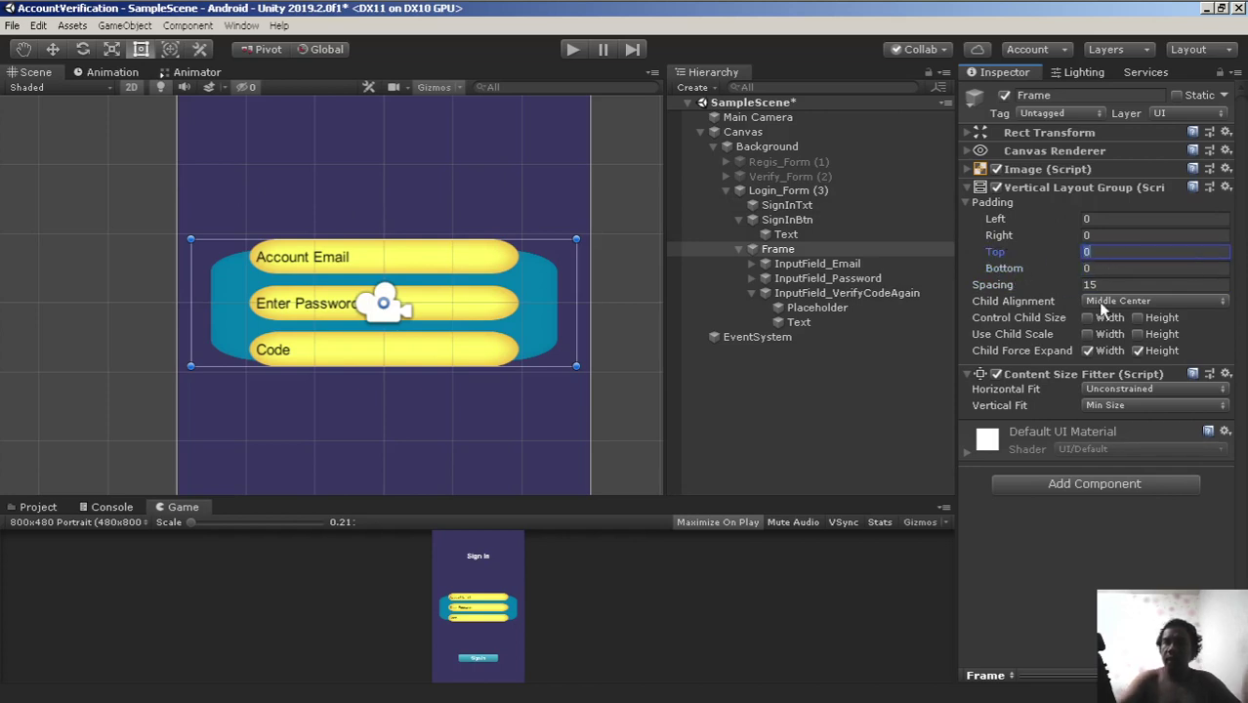
{"action": "type", "text": "20"}
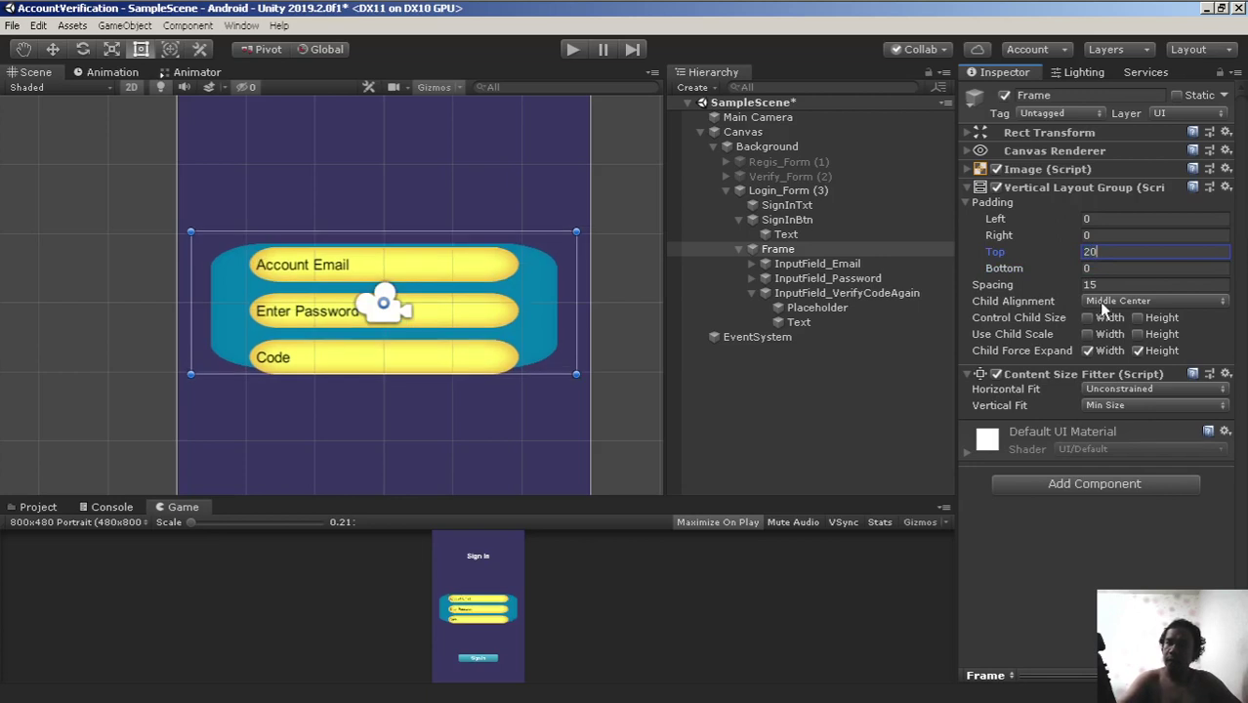
{"action": "left_click", "coordinate": [1128, 271]}
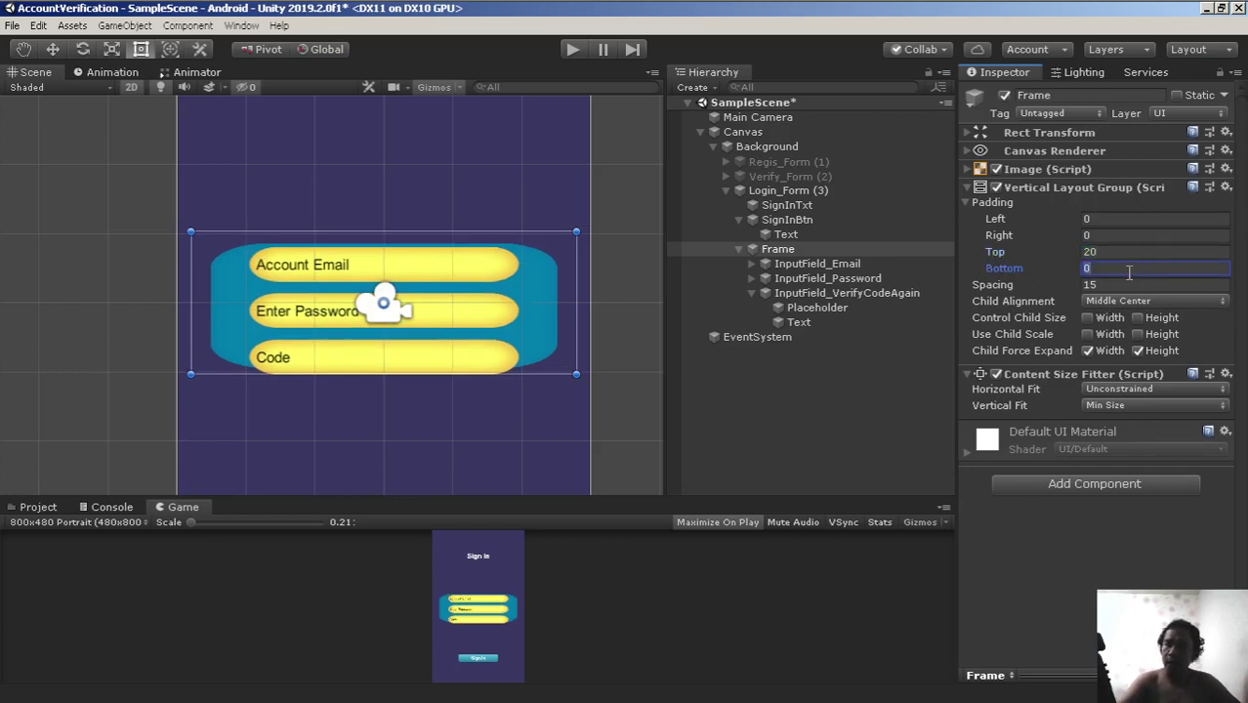
{"action": "type", "text": "20"}
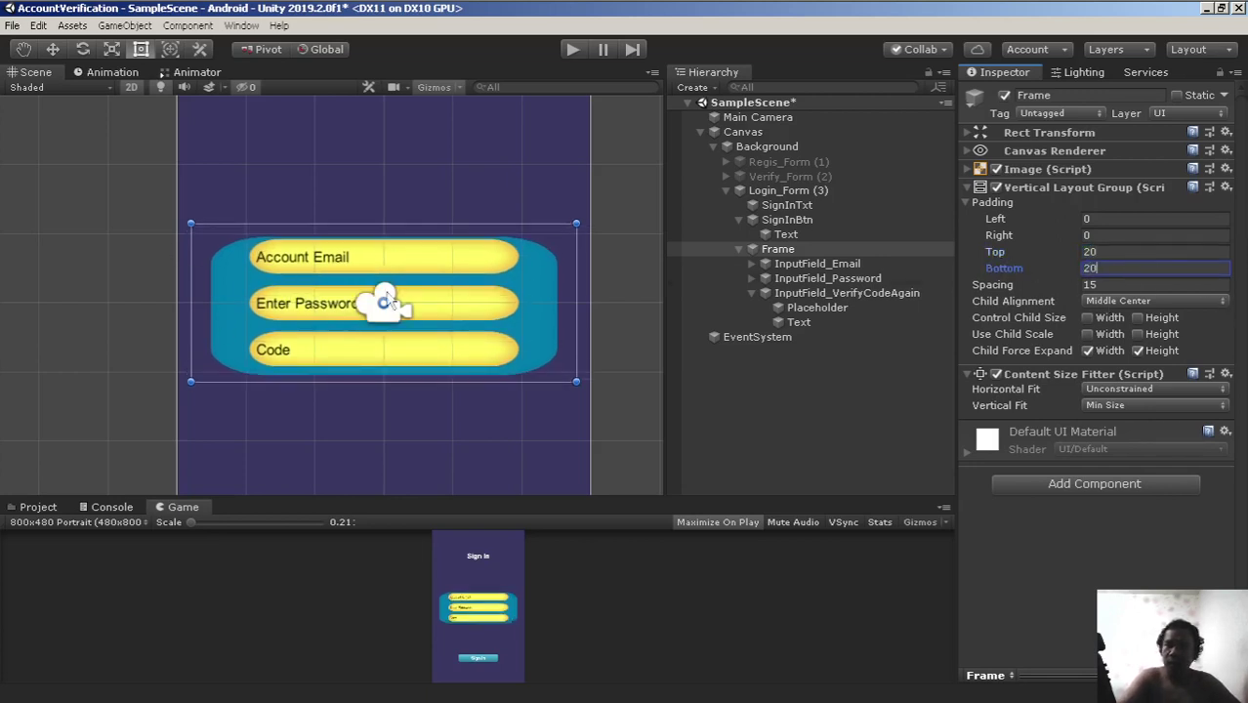
Raise the Frame's padding through 30/30 to a final 40 top and 35 bottom
{"action": "left_click", "coordinate": [1108, 253]}
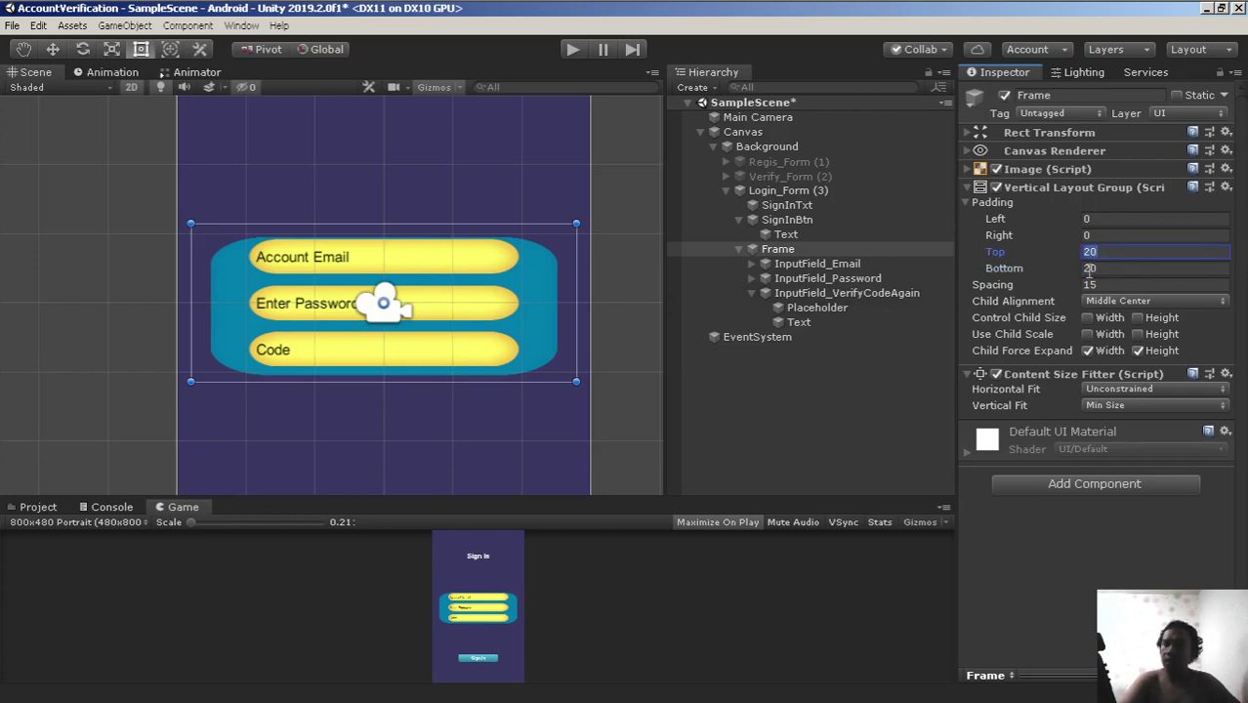
{"action": "type", "text": "30"}
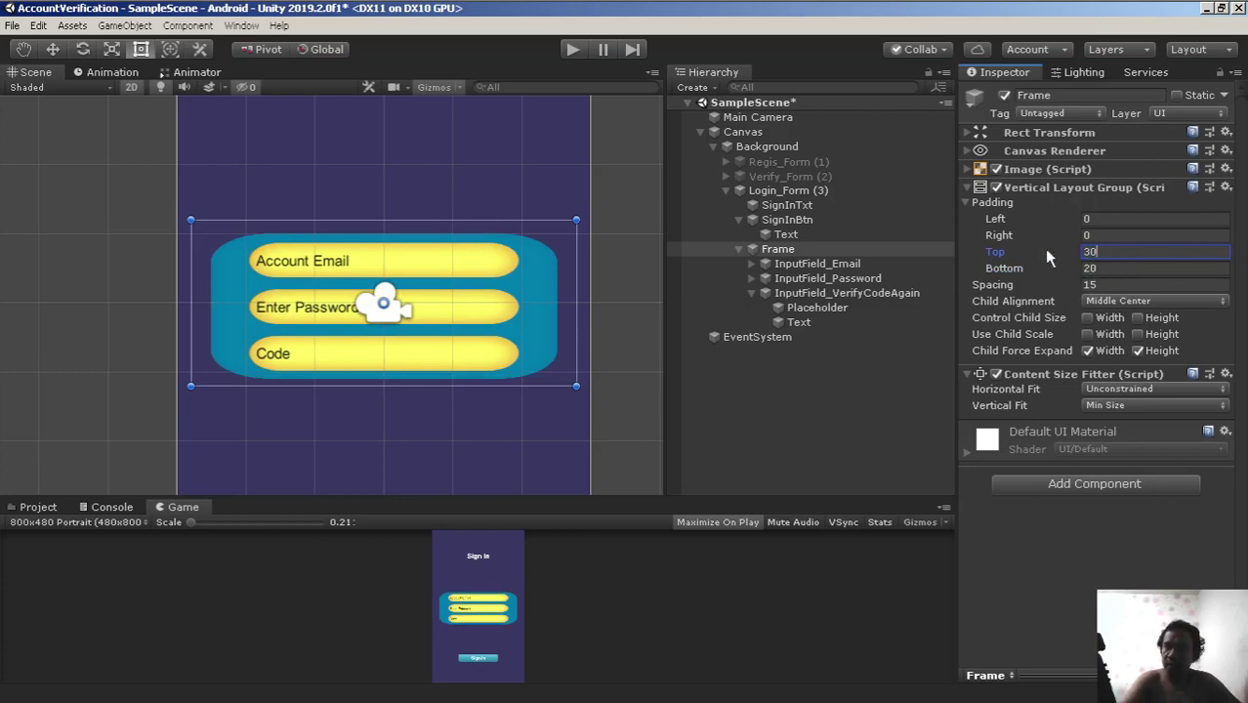
{"action": "key", "text": "Return"}
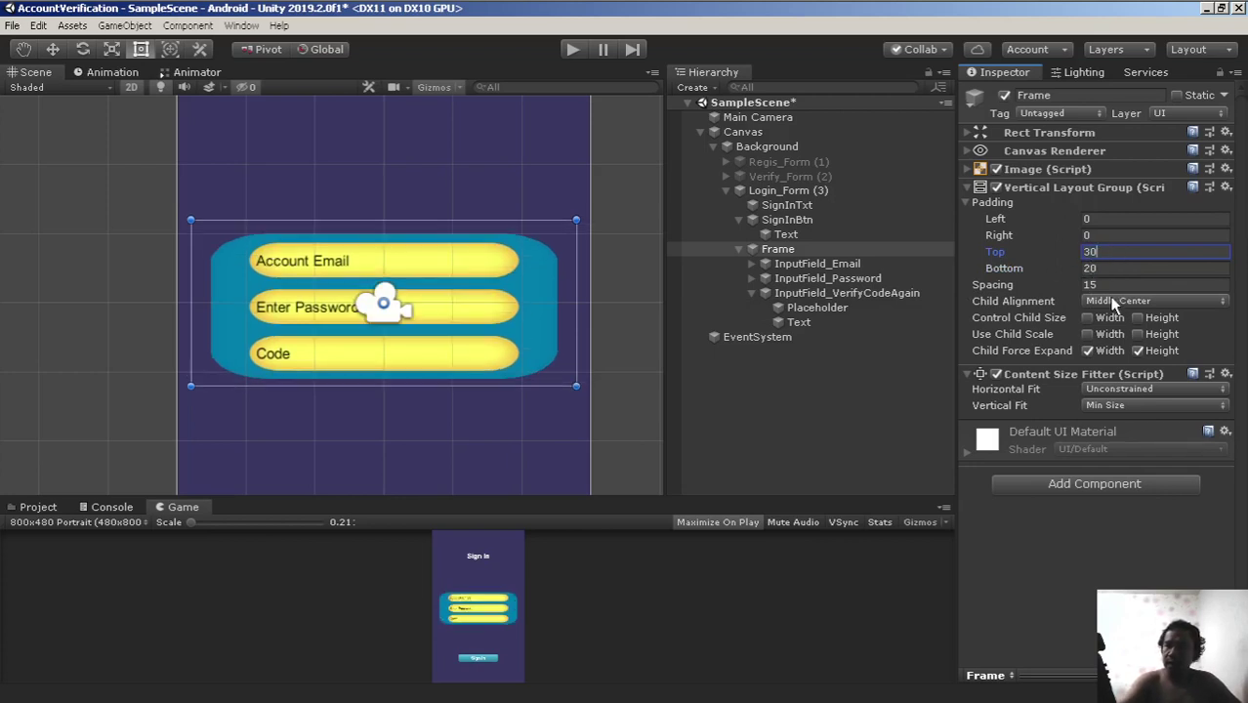
{"action": "left_click", "coordinate": [1125, 267]}
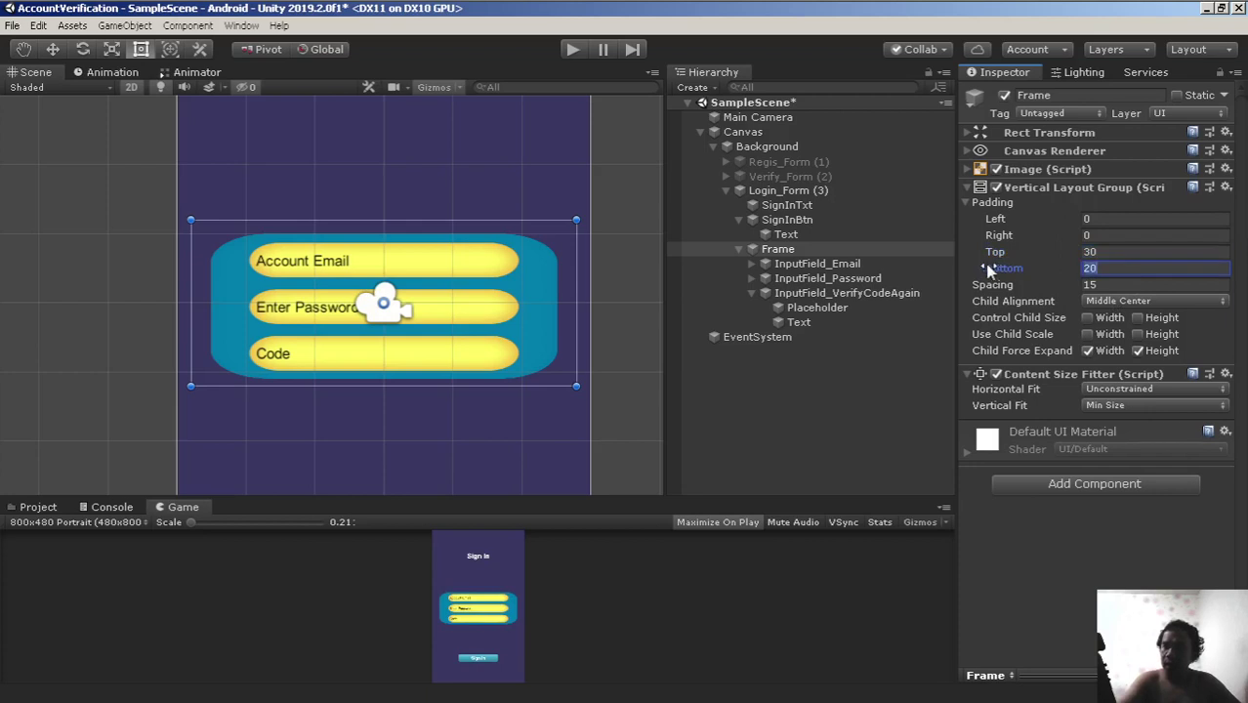
{"action": "type", "text": "30"}
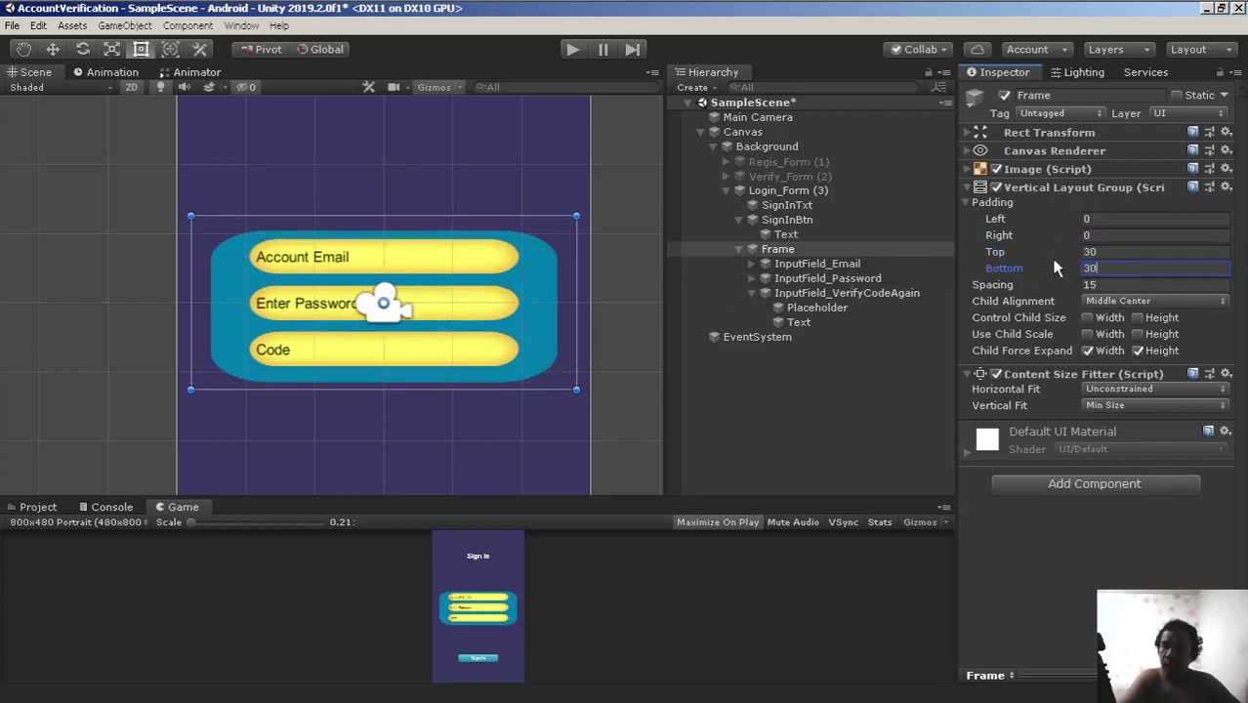
{"action": "left_click", "coordinate": [1106, 252]}
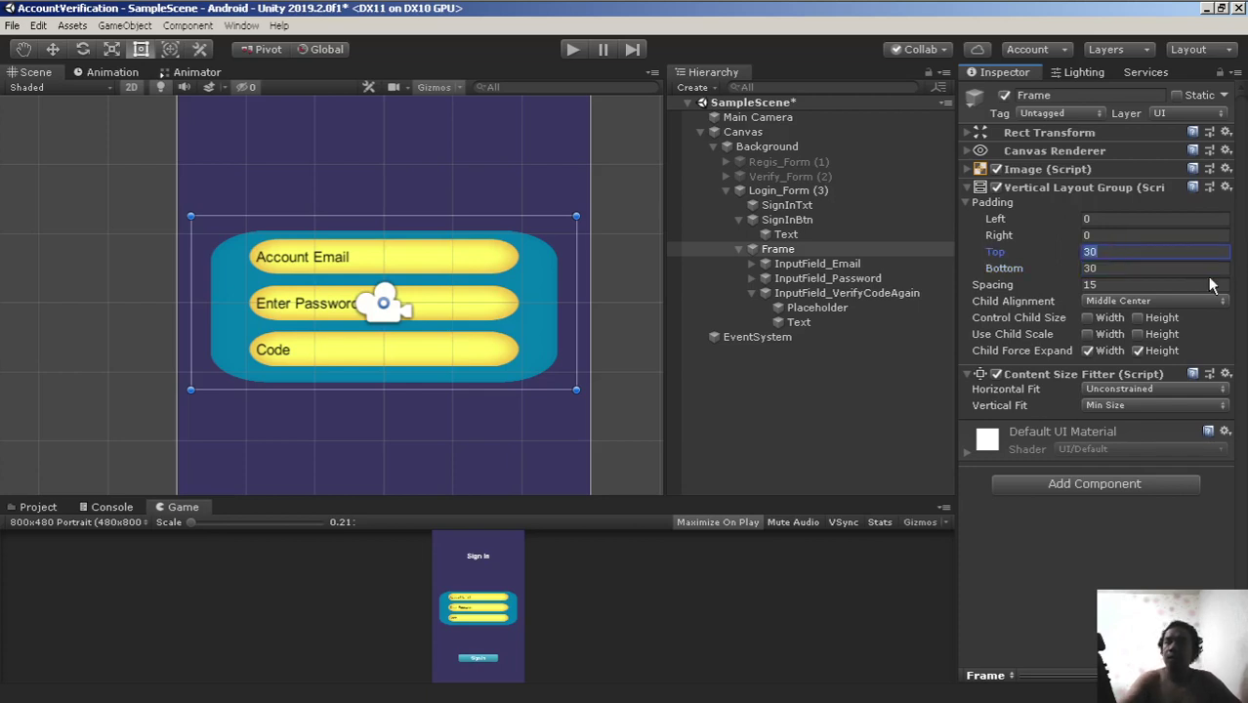
{"action": "type", "text": "40"}
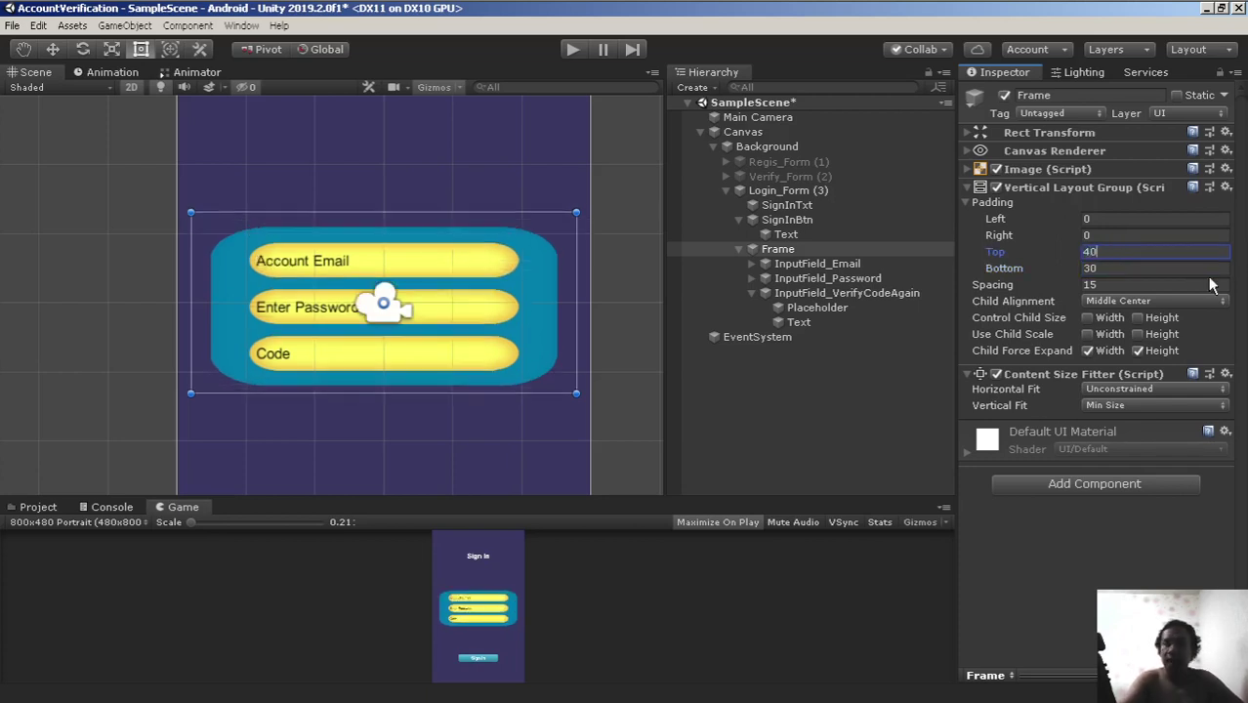
{"action": "left_click", "coordinate": [1103, 270]}
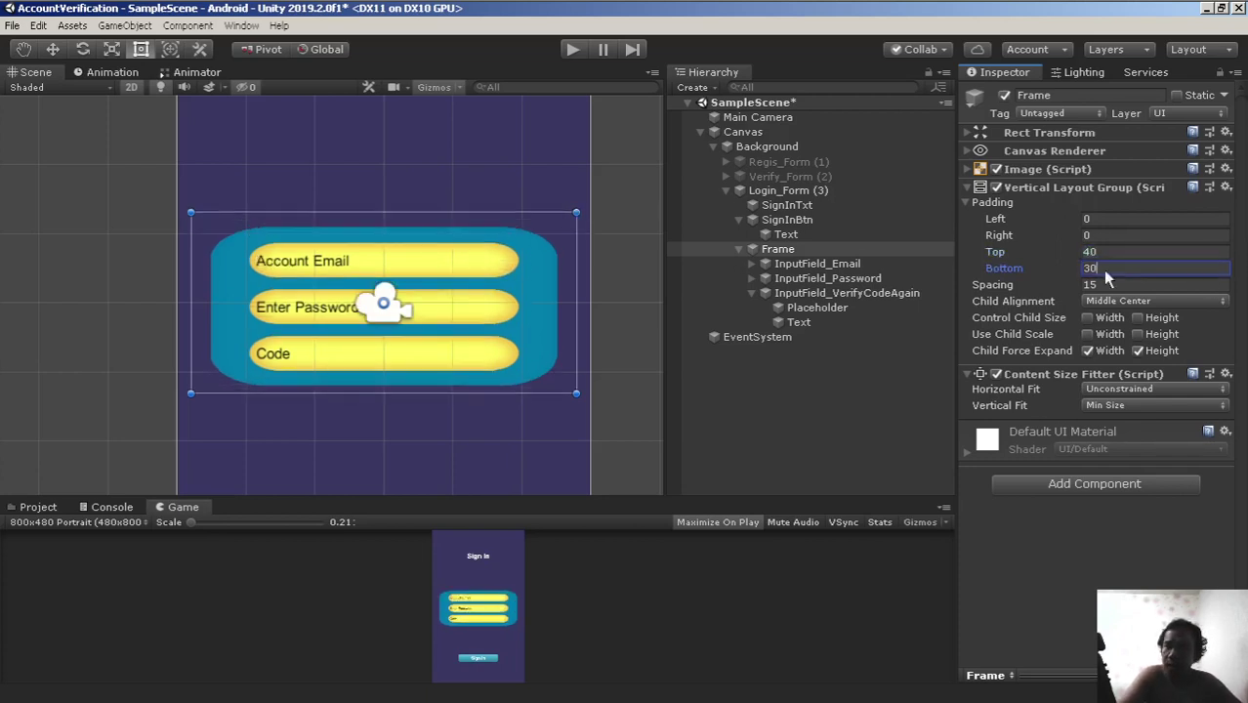
{"action": "type", "text": "35"}
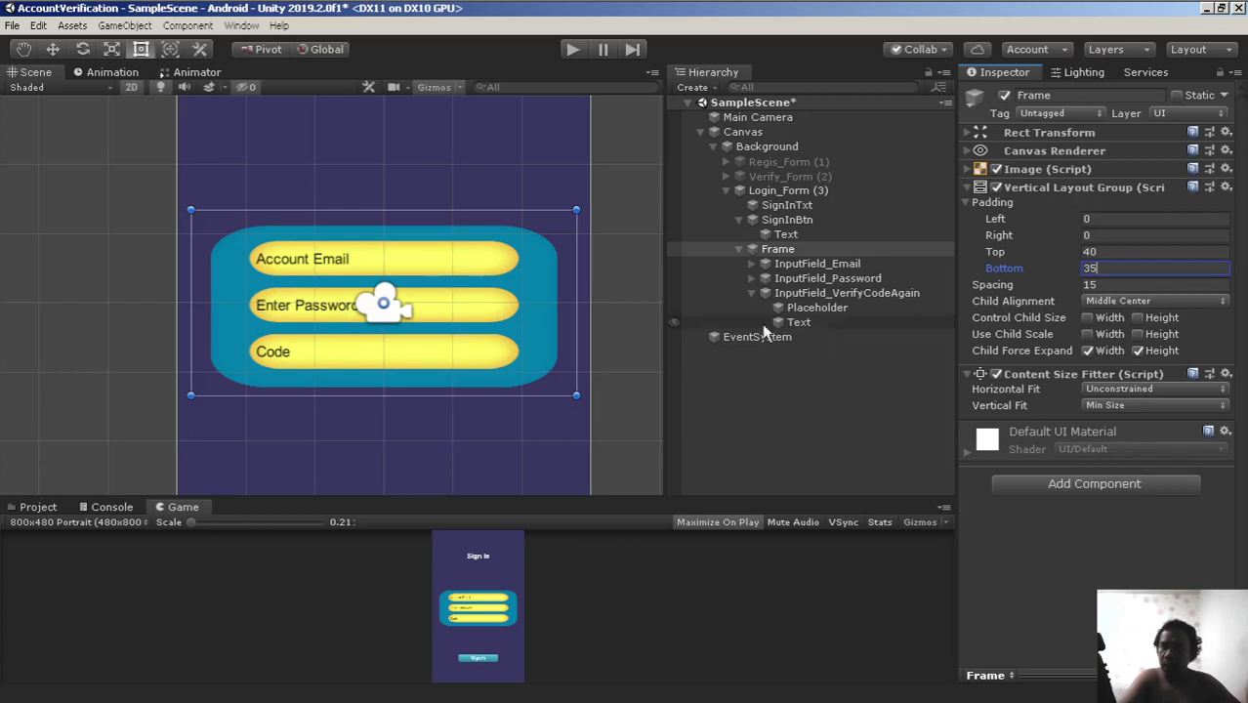
{"action": "left_click", "coordinate": [815, 295]}
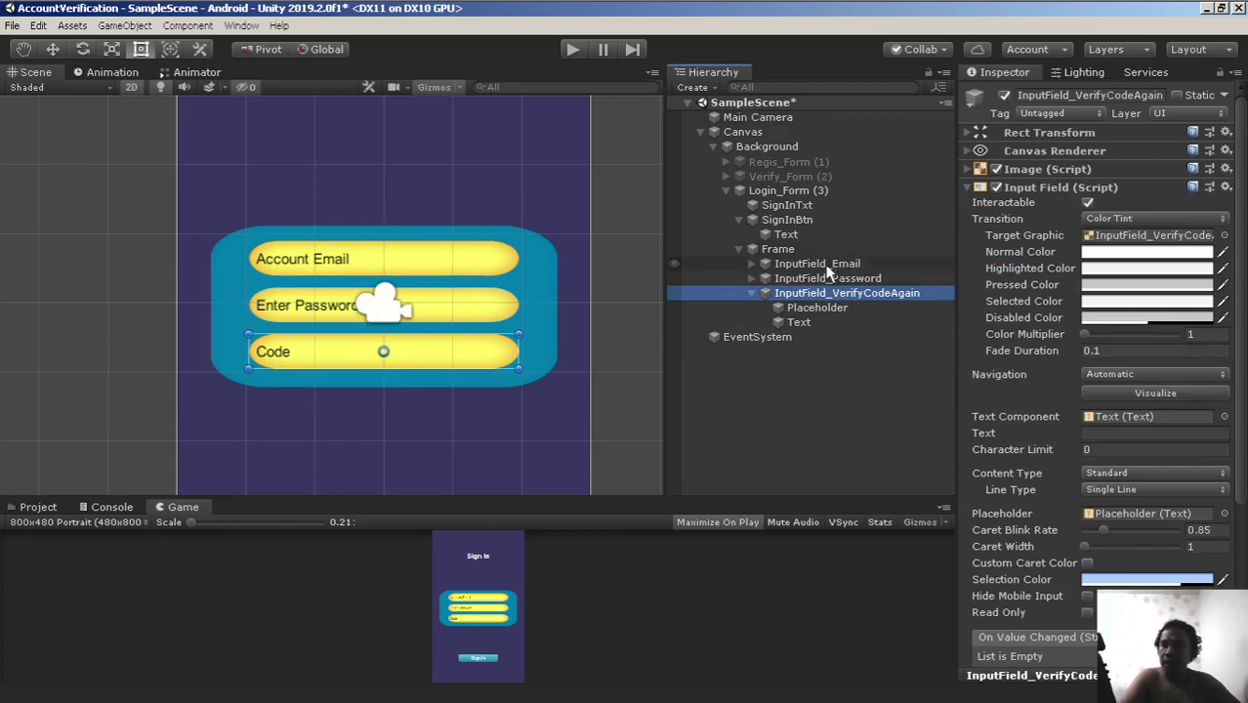
{"action": "left_click", "coordinate": [1005, 94]}
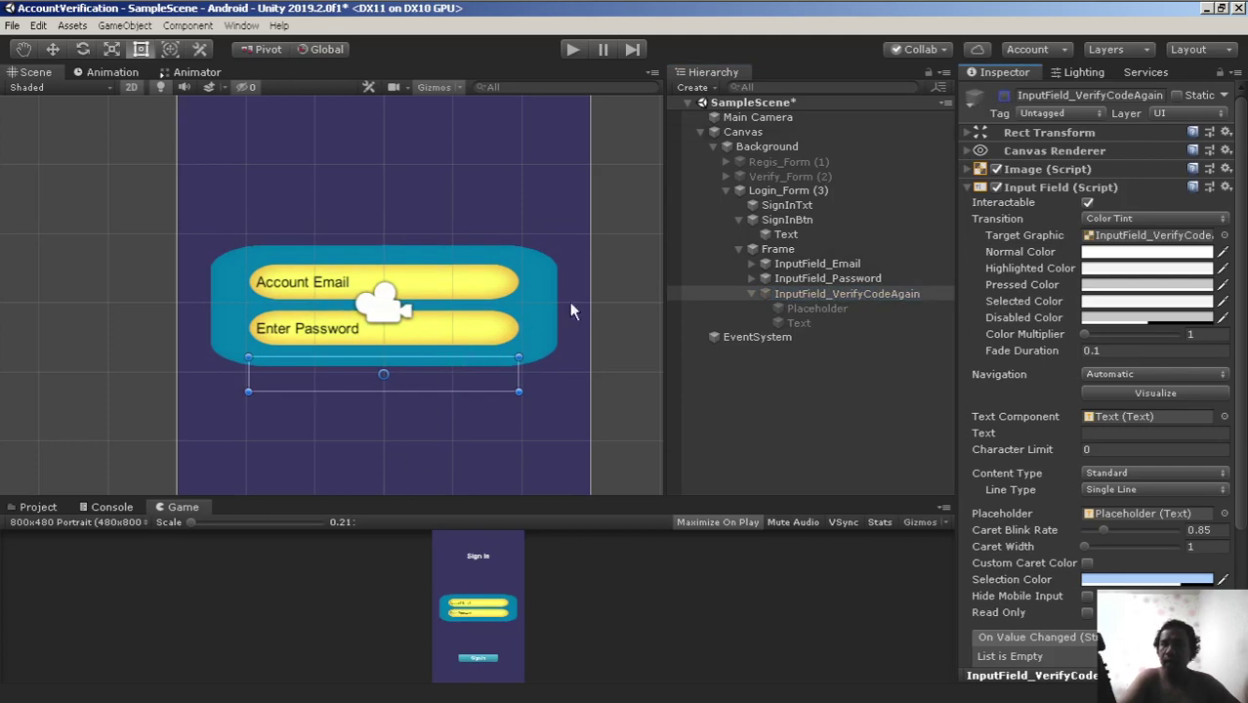
{"action": "left_click", "coordinate": [1004, 95]}
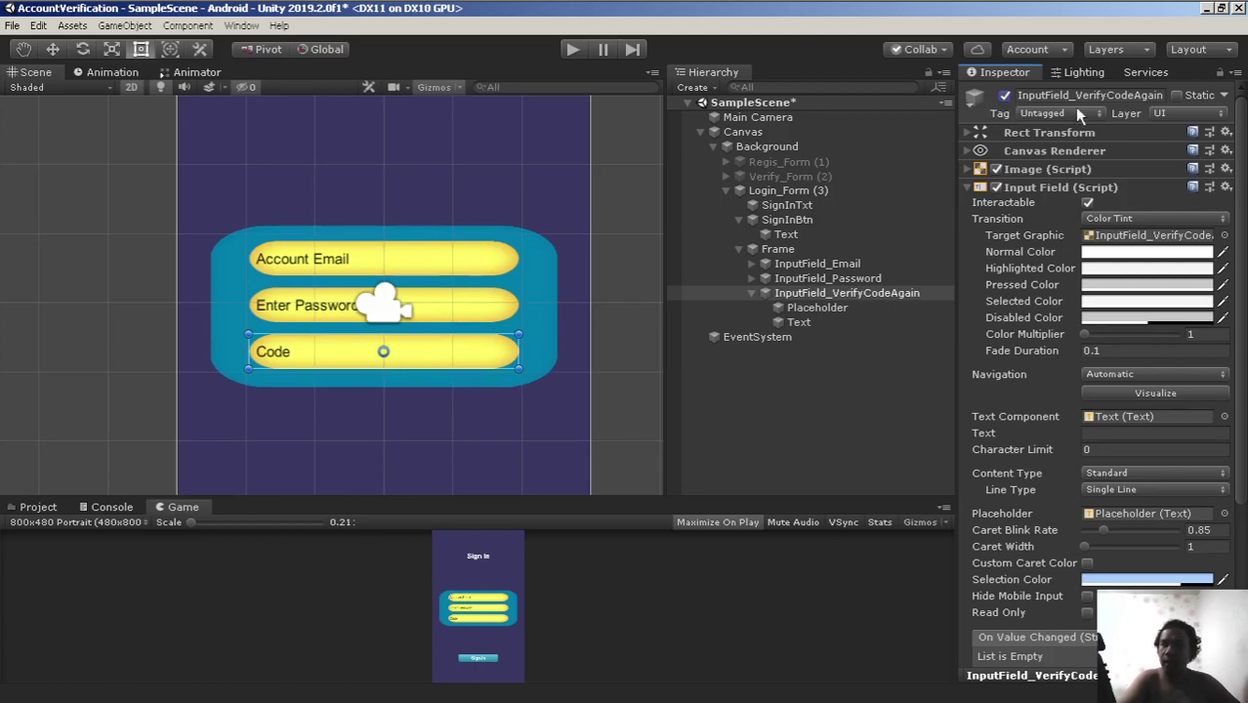
{"action": "left_click", "coordinate": [1005, 96]}
{"action": "left_click", "coordinate": [1005, 96]}
{"action": "left_click", "coordinate": [1005, 96]}
{"action": "left_click", "coordinate": [1005, 96]}
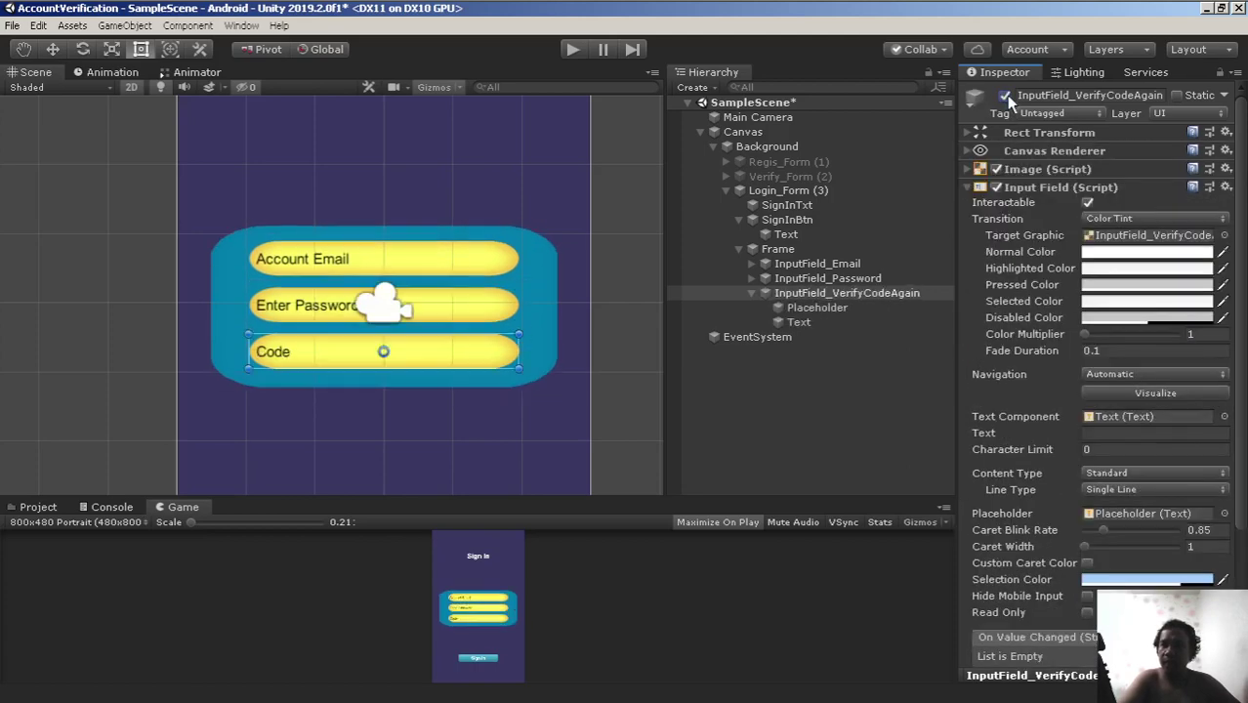
{"action": "left_click", "coordinate": [1004, 95]}
{"action": "left_click", "coordinate": [1005, 96]}
{"action": "left_click", "coordinate": [1005, 96]}
{"action": "left_click", "coordinate": [1004, 96]}
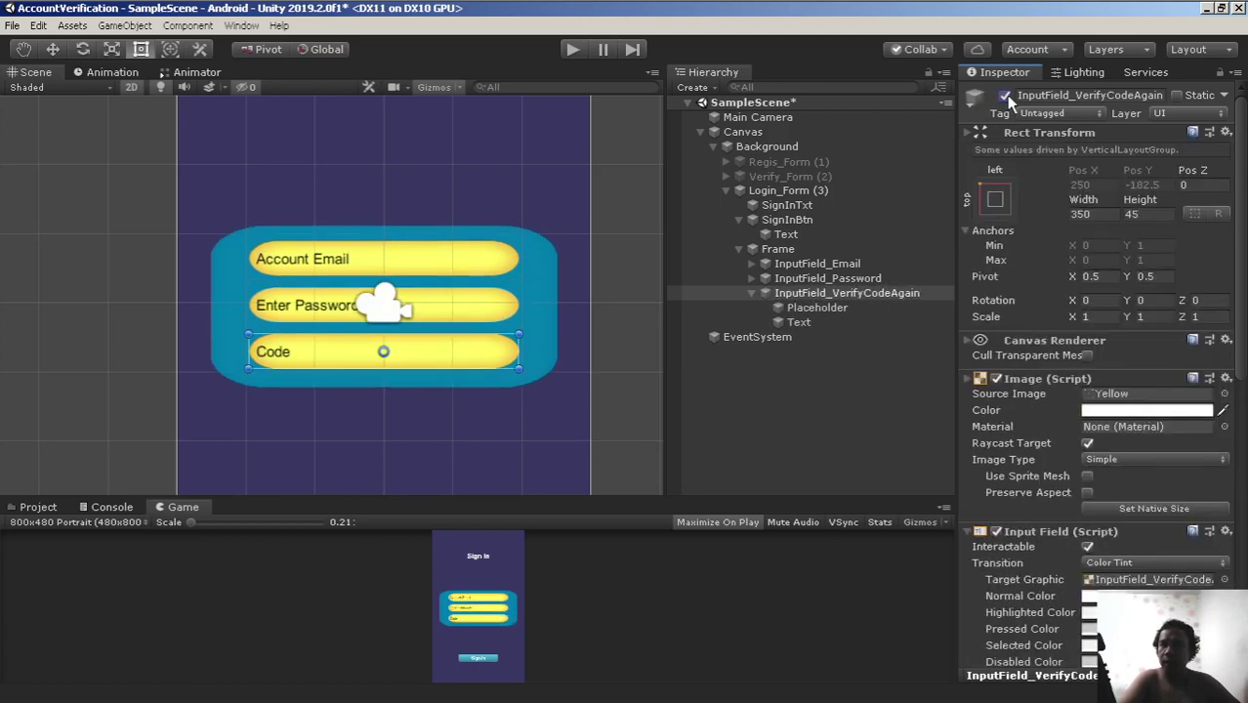
{"action": "left_click", "coordinate": [1004, 96]}
{"action": "left_click", "coordinate": [1004, 96]}
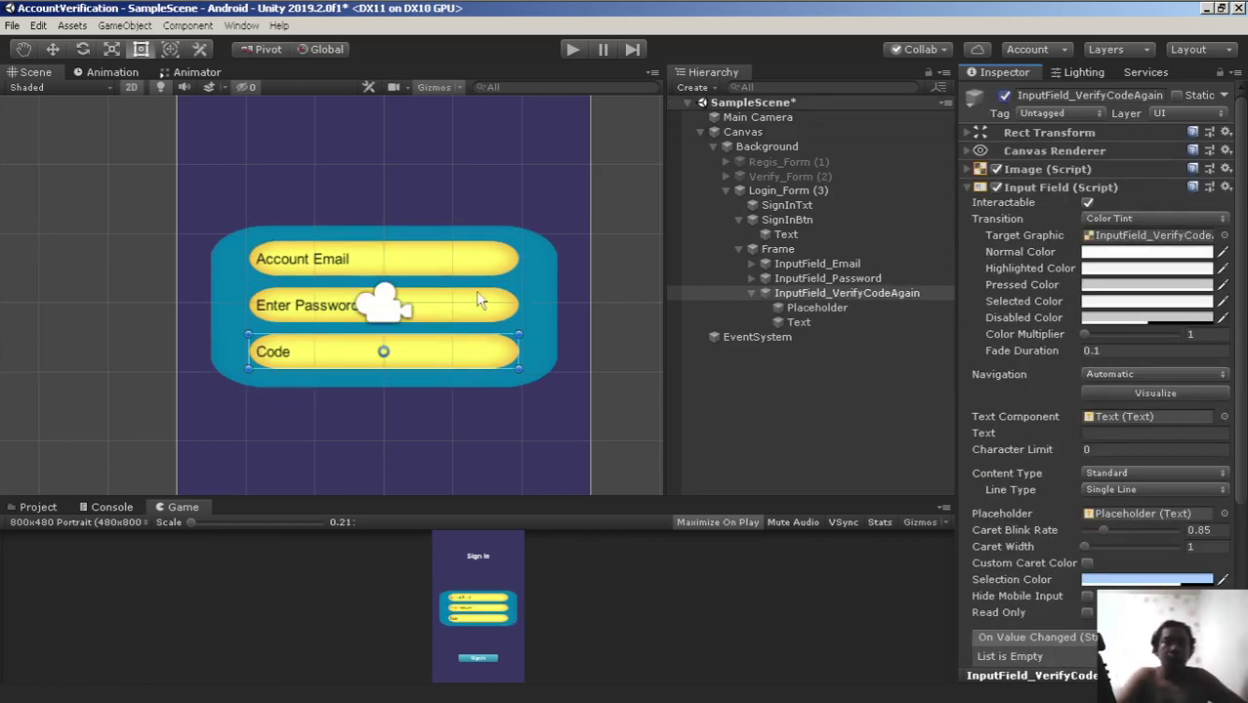
Preview the login form maximized in the Game view, then restore the normal layout
{"action": "scroll", "coordinate": [478, 301], "scroll_direction": "down", "scroll_amount": 2}
{"action": "scroll", "coordinate": [478, 293], "scroll_direction": "down", "scroll_amount": 1}
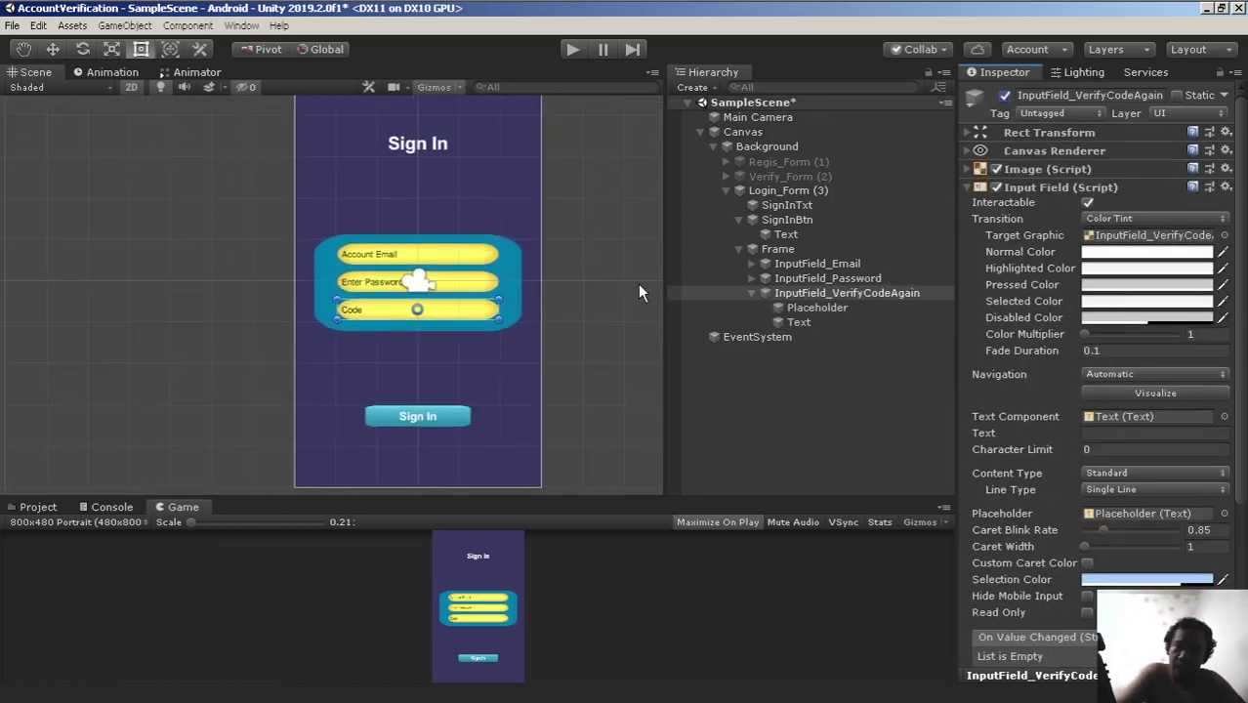
{"action": "scroll", "coordinate": [638, 283], "scroll_direction": "up", "scroll_amount": 1}
{"action": "scroll", "coordinate": [633, 284], "scroll_direction": "up", "scroll_amount": 1}
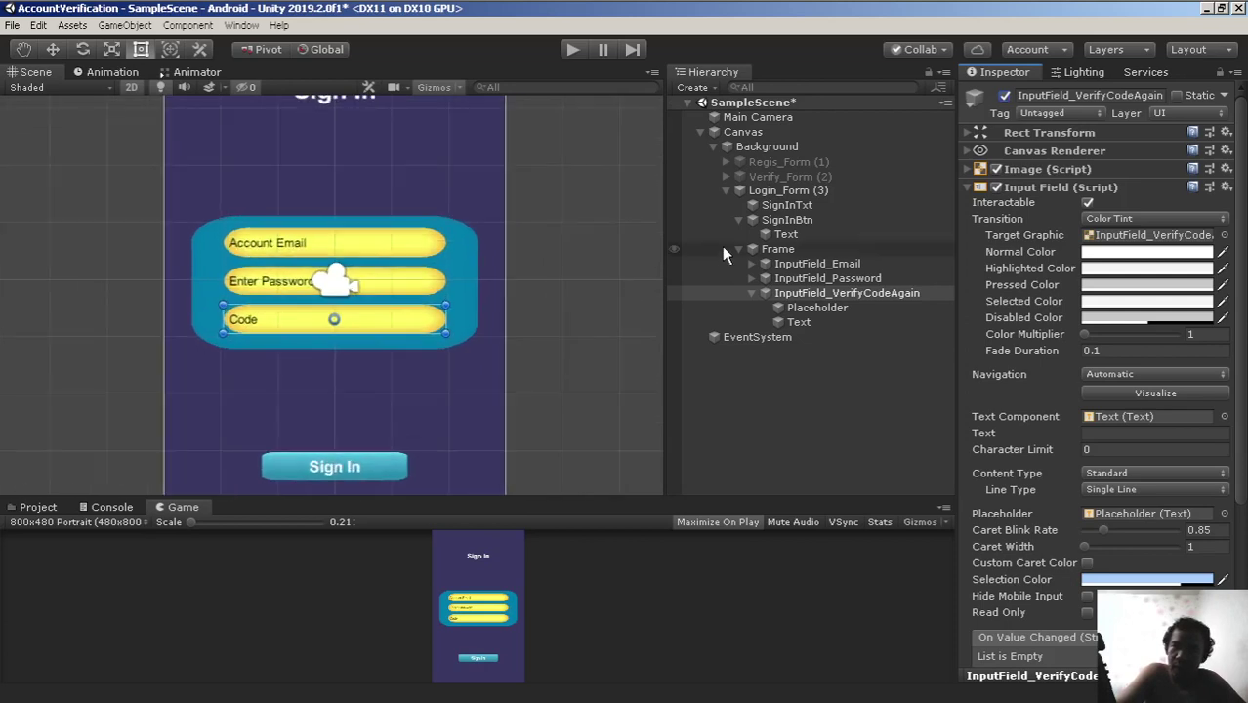
{"action": "right_click", "coordinate": [185, 509]}
{"action": "left_click", "coordinate": [220, 557]}
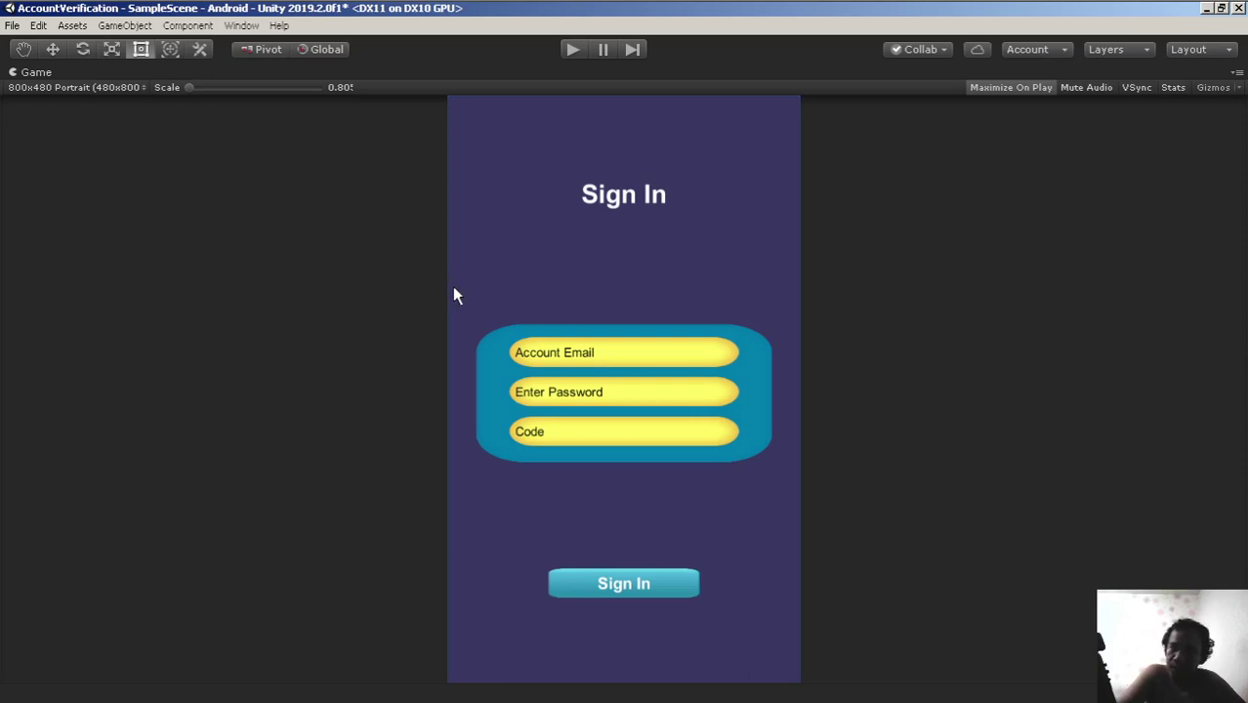
{"action": "right_click", "coordinate": [90, 75]}
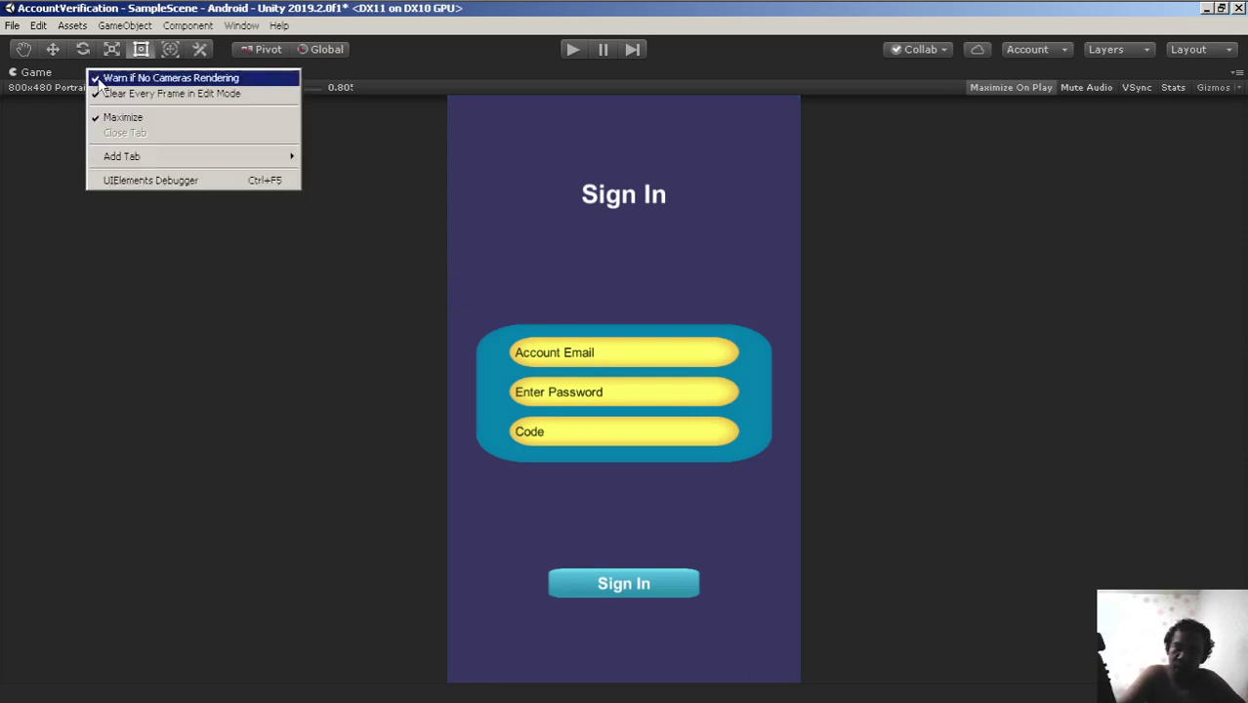
{"action": "left_click", "coordinate": [112, 113]}
Move the SignInBtn higher on the form with the move tool
{"action": "left_click", "coordinate": [787, 220]}
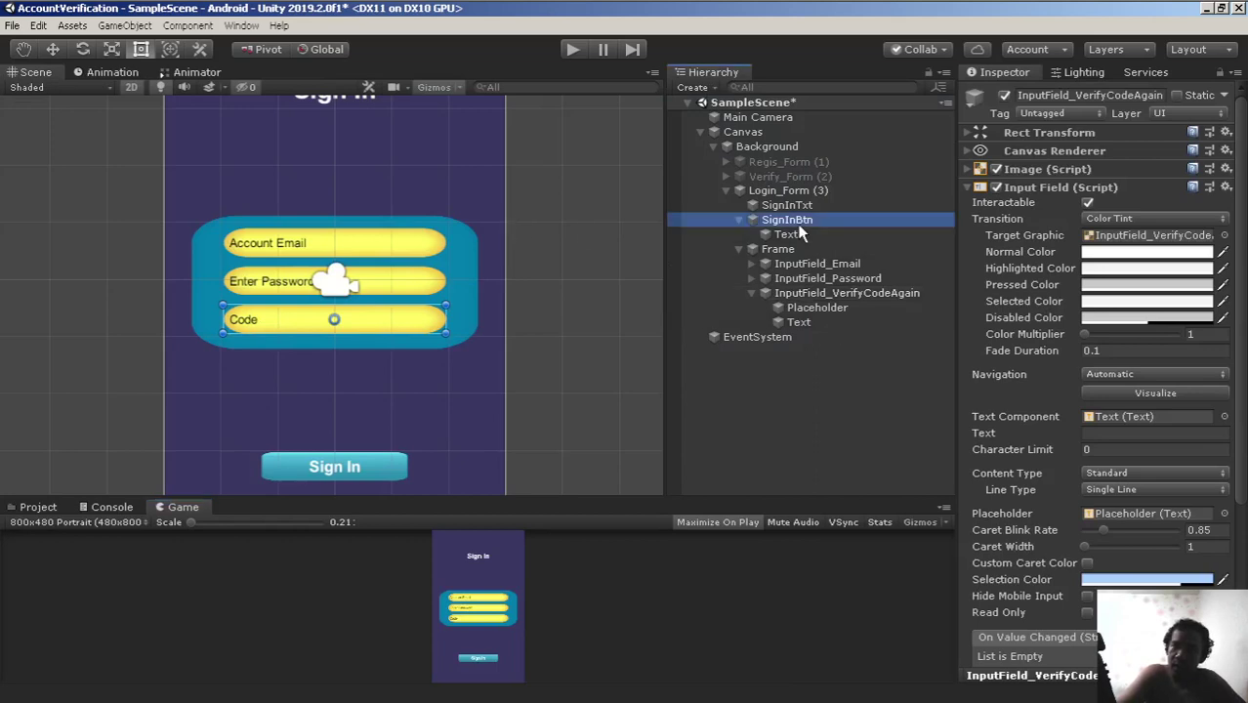
{"action": "scroll", "coordinate": [452, 310], "scroll_direction": "down", "scroll_amount": 1}
{"action": "scroll", "coordinate": [399, 333], "scroll_direction": "up", "scroll_amount": 2}
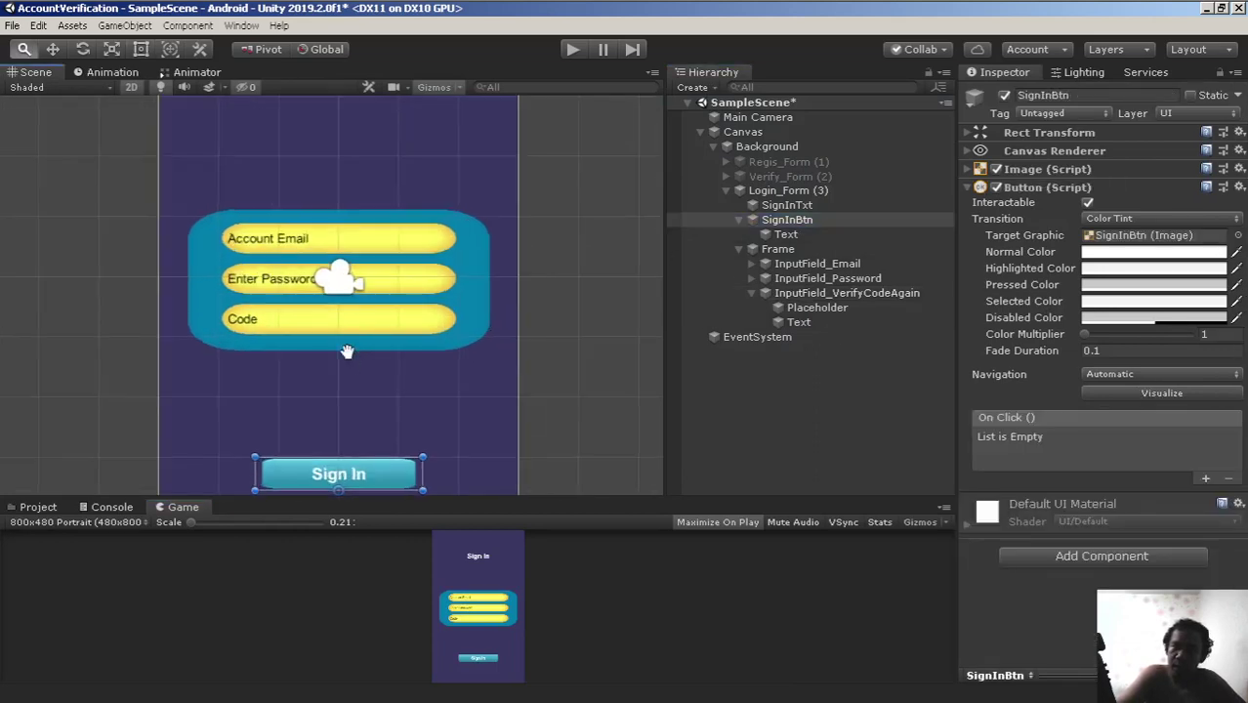
{"action": "scroll", "coordinate": [399, 333], "scroll_direction": "up", "scroll_amount": 1}
{"action": "middle_click_drag", "start_coordinate": [399, 333], "coordinate": [547, 216]}
{"action": "left_click", "coordinate": [60, 46]}
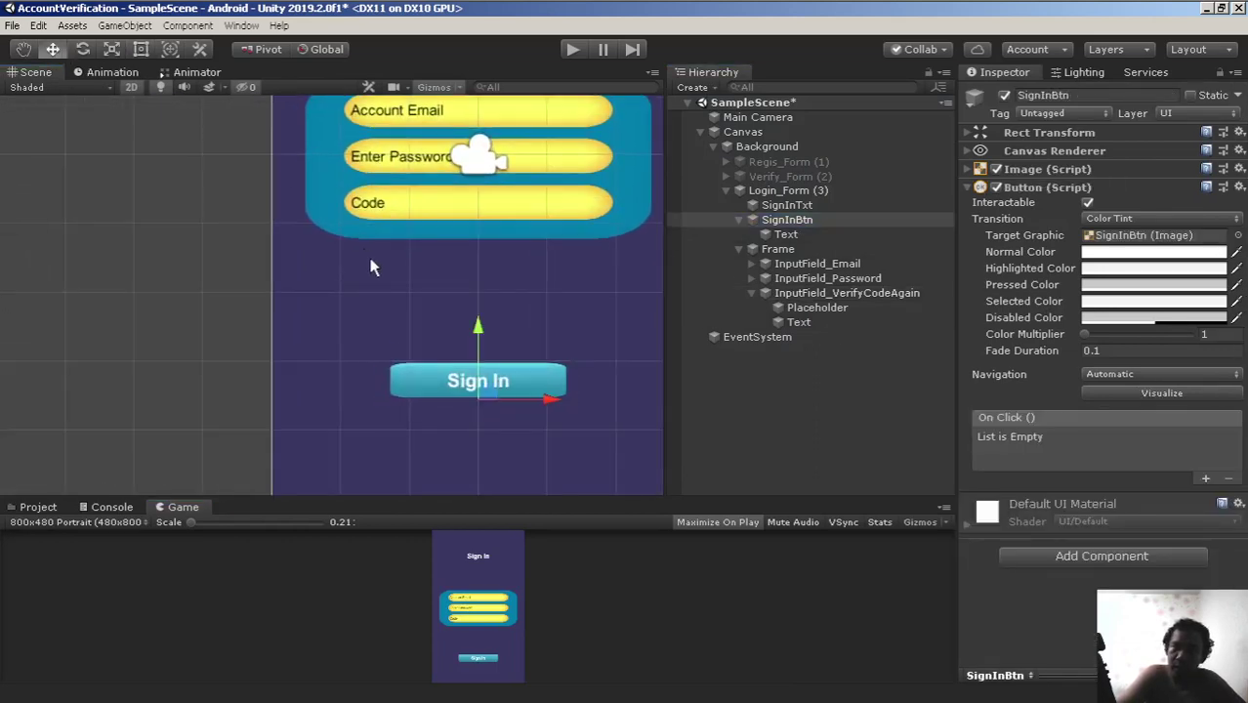
{"action": "scroll", "coordinate": [410, 293], "scroll_direction": "up", "scroll_amount": 1}
{"action": "left_click_drag", "start_coordinate": [502, 364], "coordinate": [502, 310]}
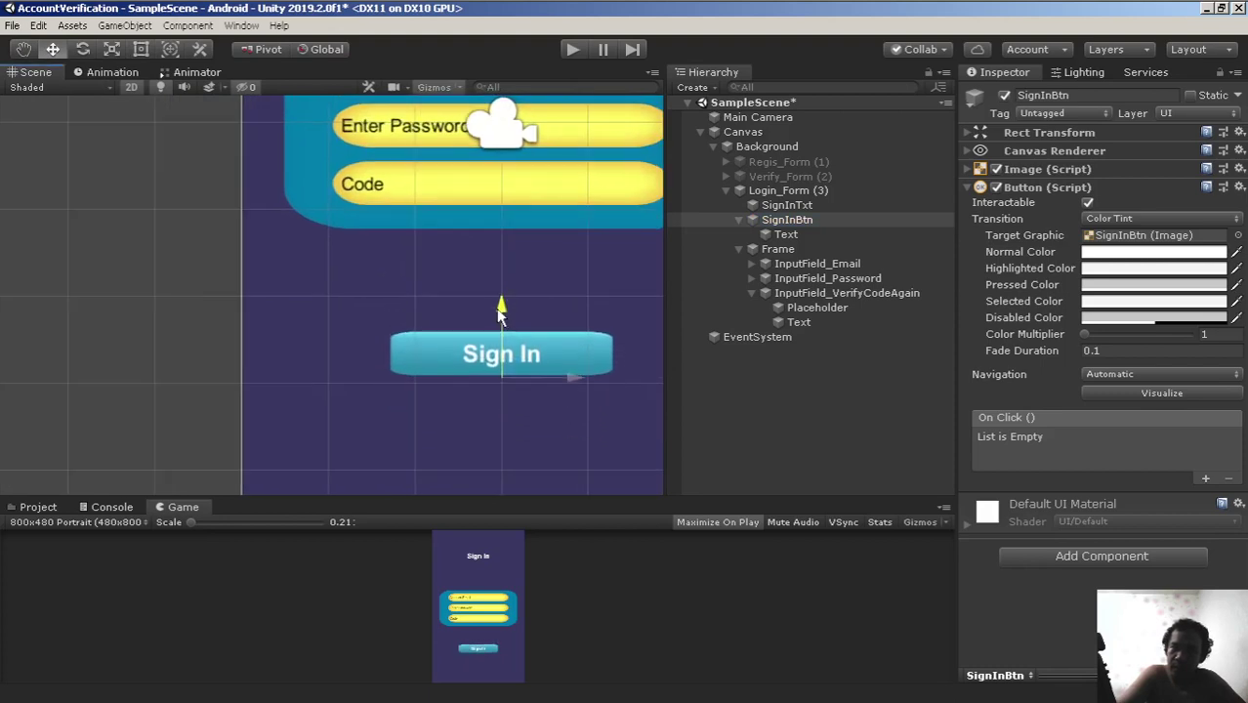
{"action": "scroll", "coordinate": [507, 262], "scroll_direction": "down", "scroll_amount": 1}
Nudge the SignInTxt title slightly down
{"action": "middle_click_drag", "start_coordinate": [507, 261], "coordinate": [426, 334]}
{"action": "scroll", "coordinate": [225, 228], "scroll_direction": "up", "scroll_amount": 3}
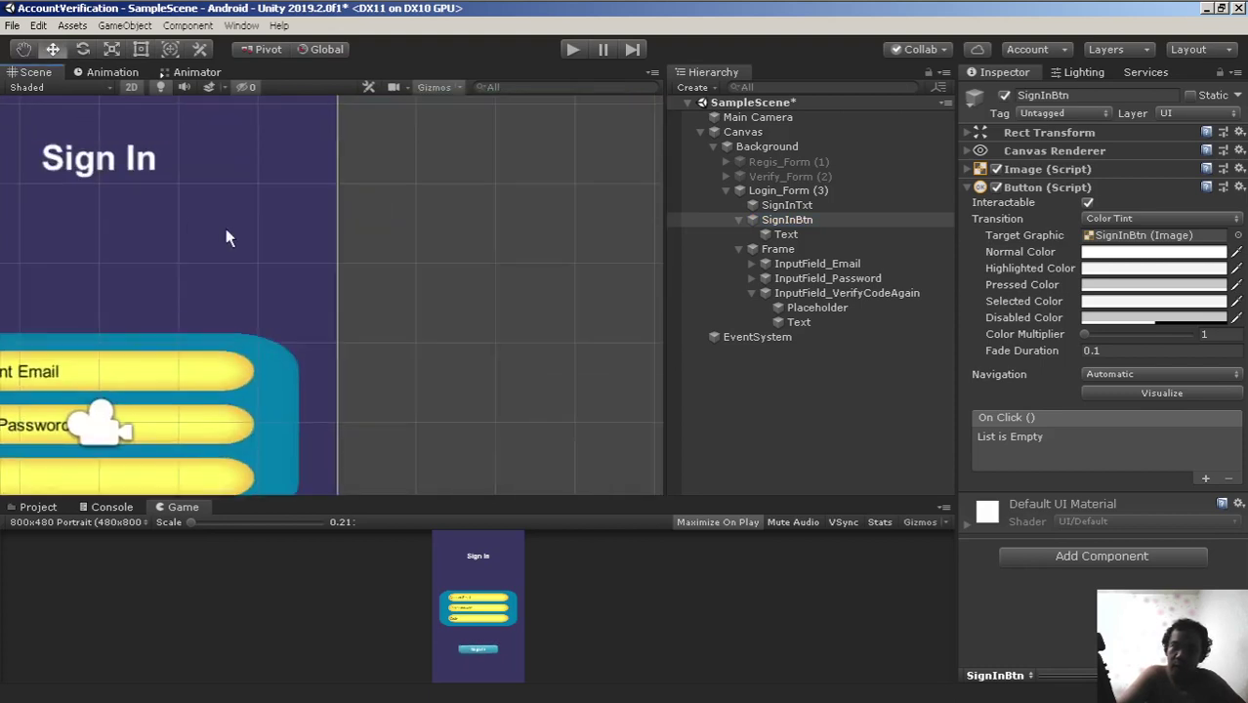
{"action": "middle_click_drag", "start_coordinate": [226, 228], "coordinate": [584, 398]}
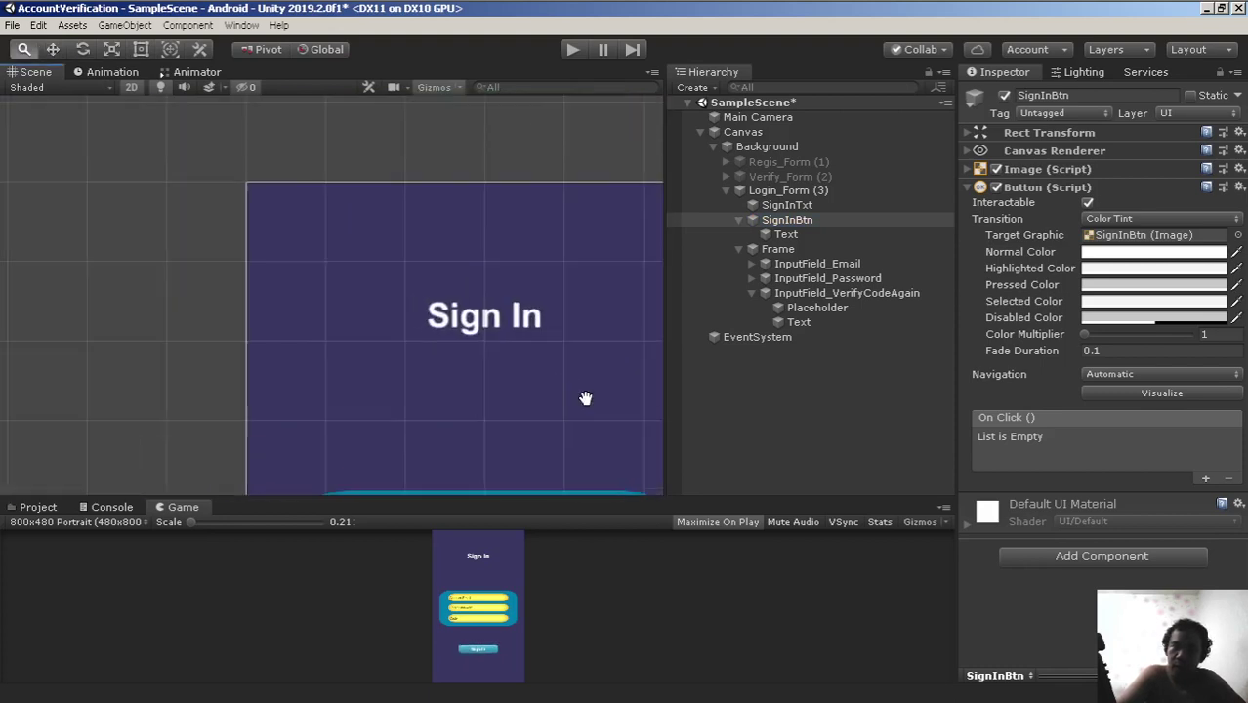
{"action": "left_click", "coordinate": [787, 205]}
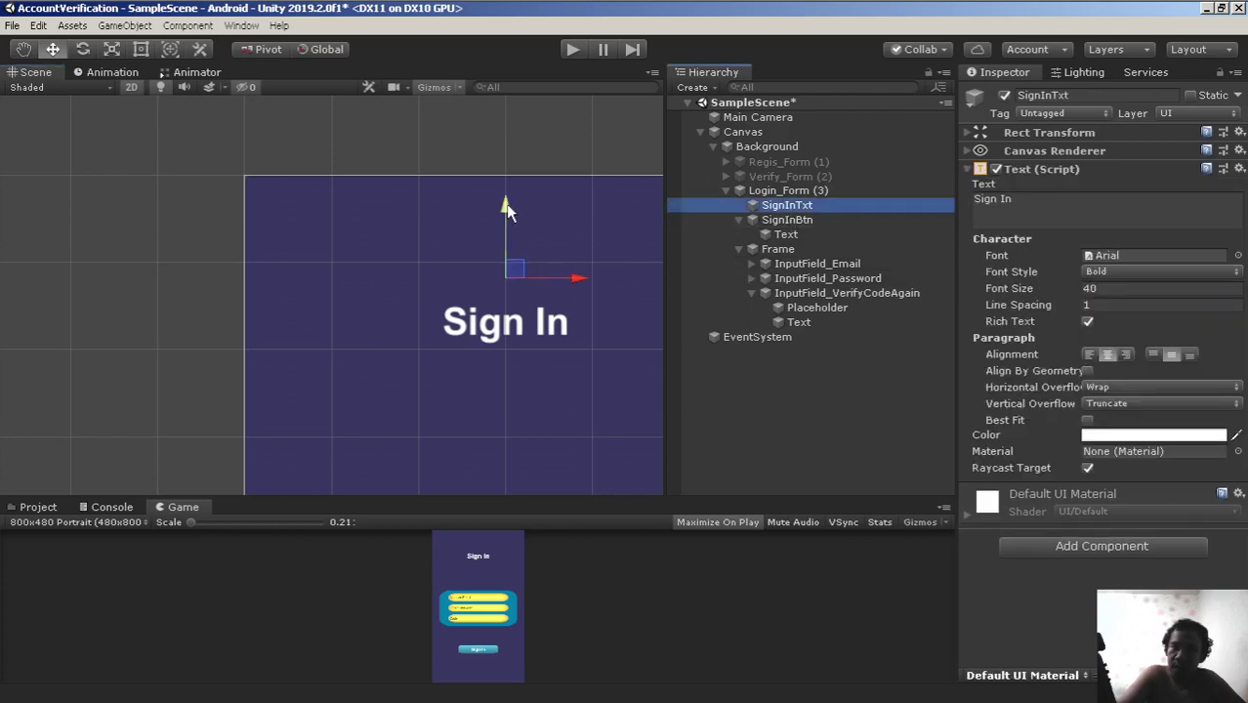
{"action": "left_click_drag", "start_coordinate": [505, 205], "coordinate": [500, 213]}
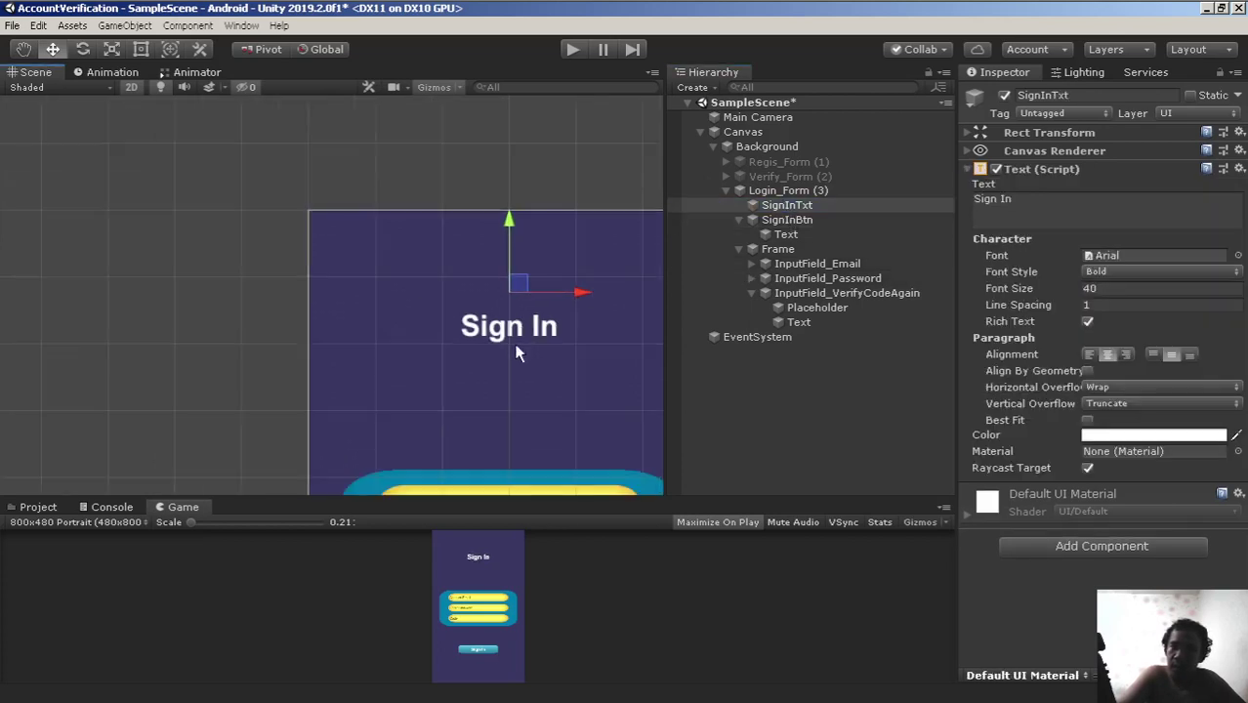
Maximize the Game view again to check the updated form layout
{"action": "scroll", "coordinate": [503, 234], "scroll_direction": "down", "scroll_amount": 2}
{"action": "middle_click_drag", "start_coordinate": [485, 358], "coordinate": [414, 245]}
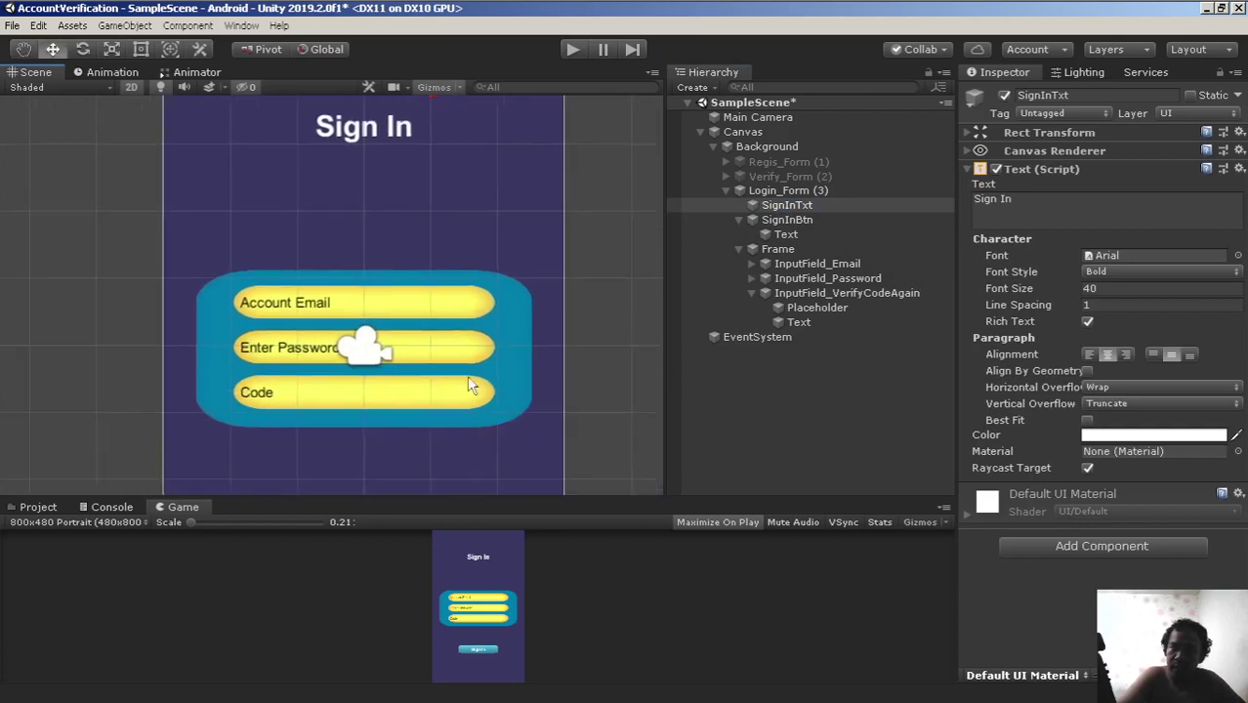
{"action": "scroll", "coordinate": [459, 209], "scroll_direction": "down", "scroll_amount": 3}
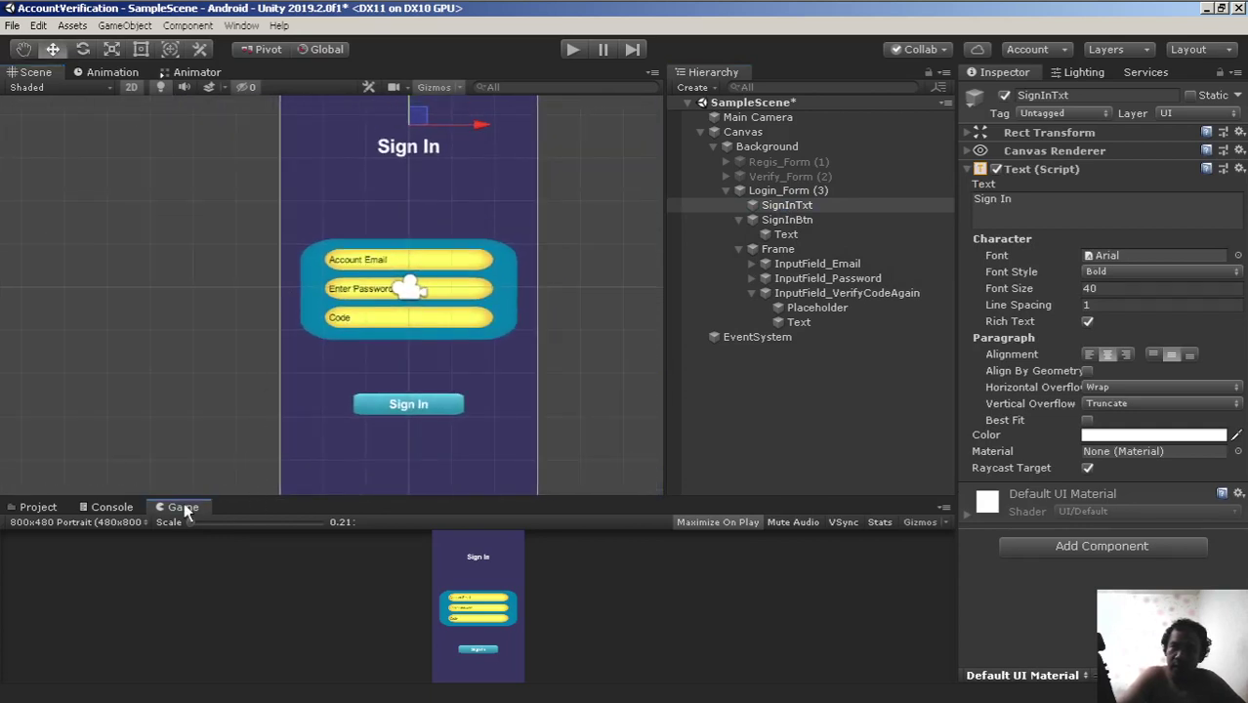
{"action": "right_click", "coordinate": [186, 507]}
{"action": "left_click", "coordinate": [220, 547]}
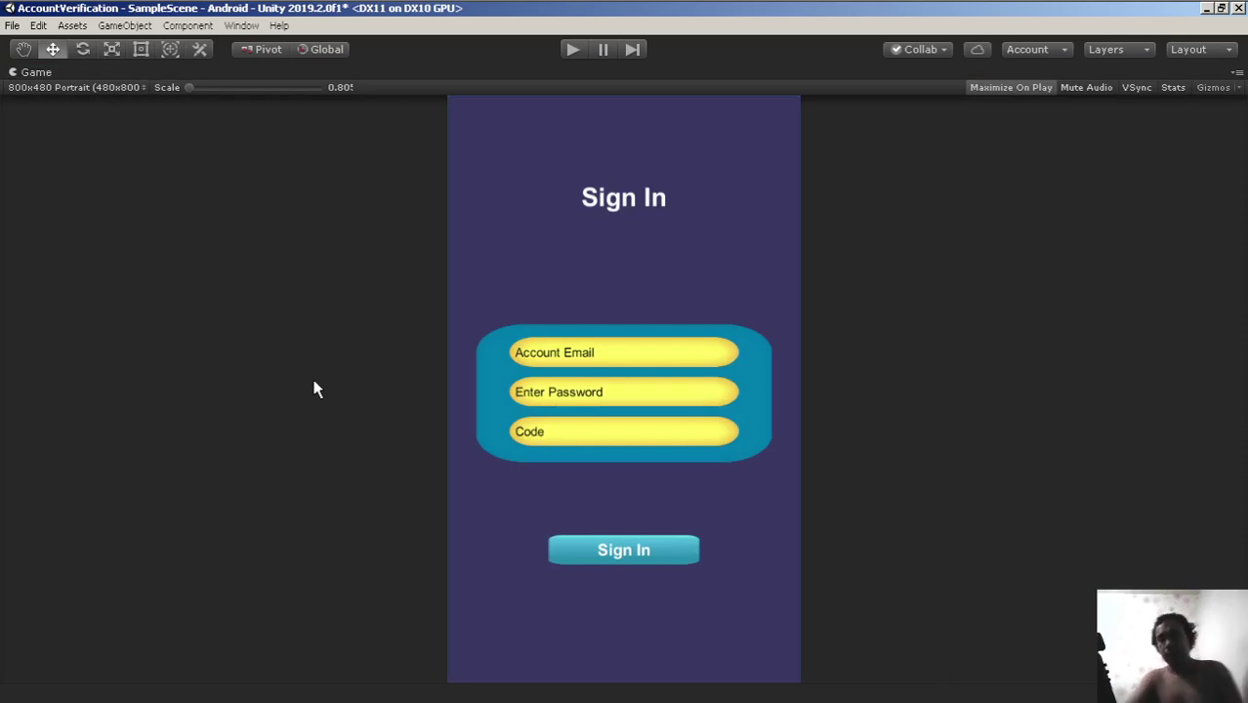
Restore the layout and retype the verify field's placeholder from 'Code' to 'Verify Code'
{"action": "right_click", "coordinate": [74, 75]}
{"action": "left_click", "coordinate": [125, 121]}
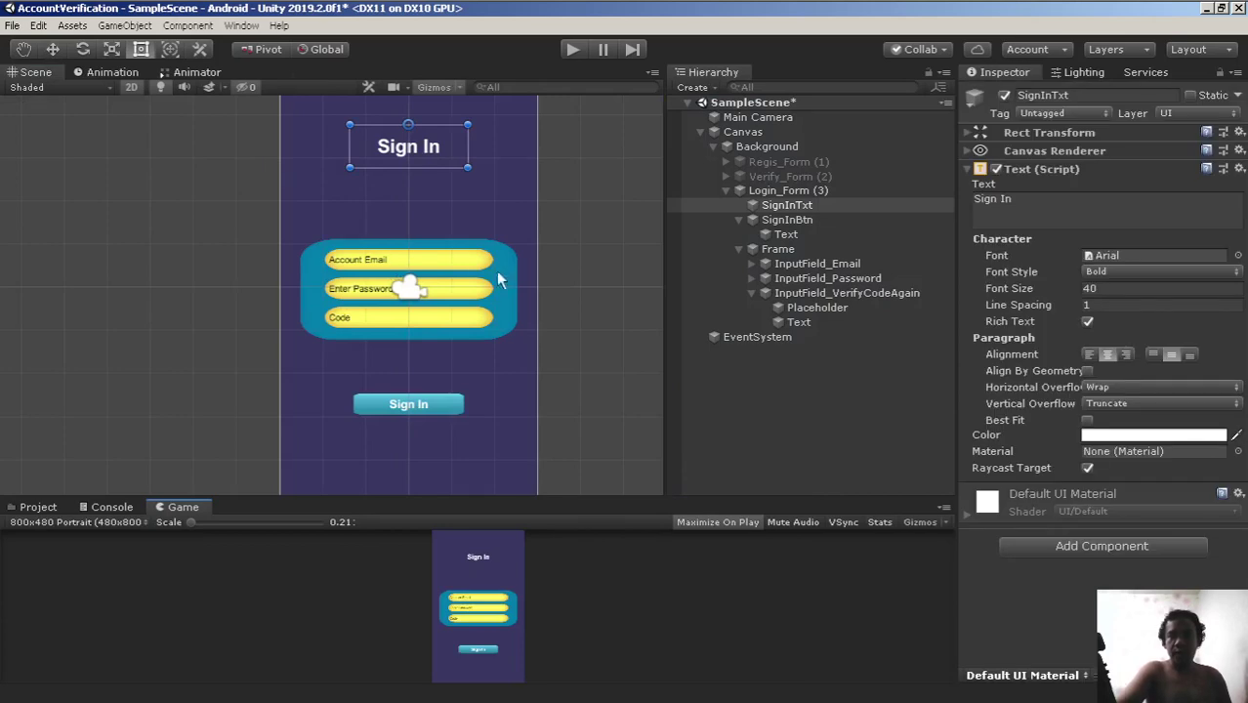
{"action": "left_click", "coordinate": [810, 308]}
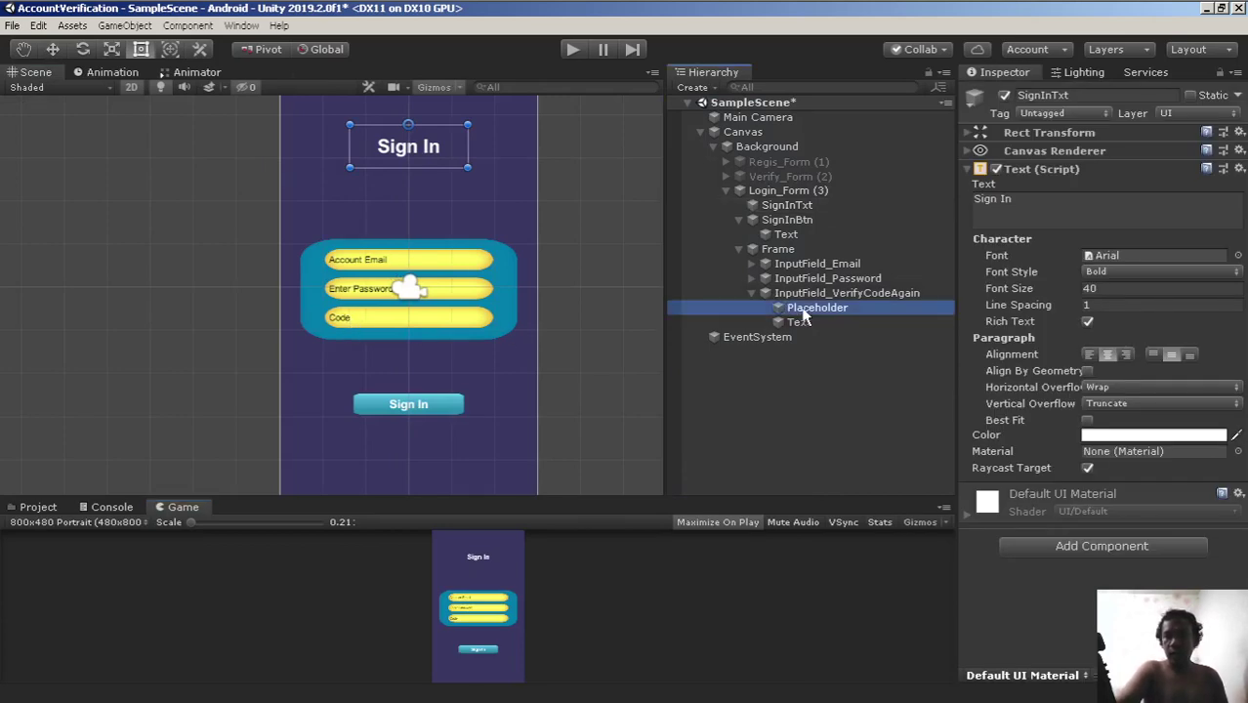
{"action": "left_click", "coordinate": [1030, 210]}
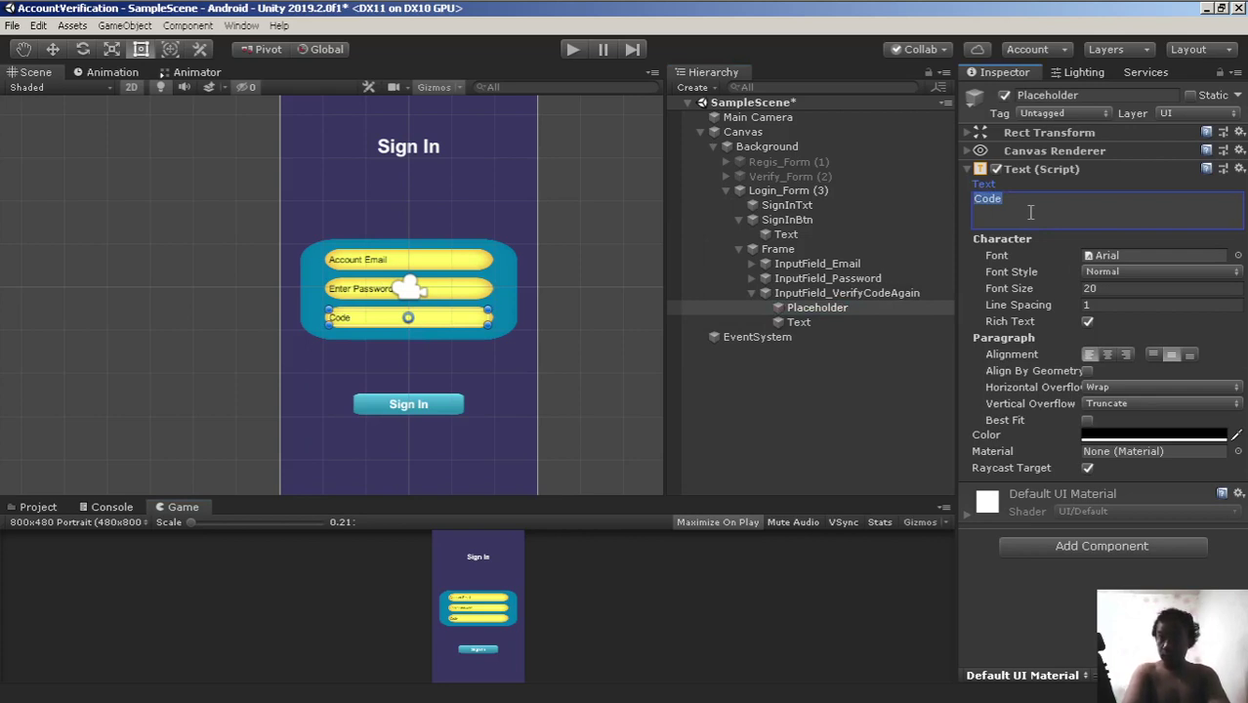
{"action": "type", "text": "Ve"}
{"action": "key", "text": "BackSpace"}
{"action": "key", "text": "BackSpace"}
{"action": "key", "text": "BackSpace"}
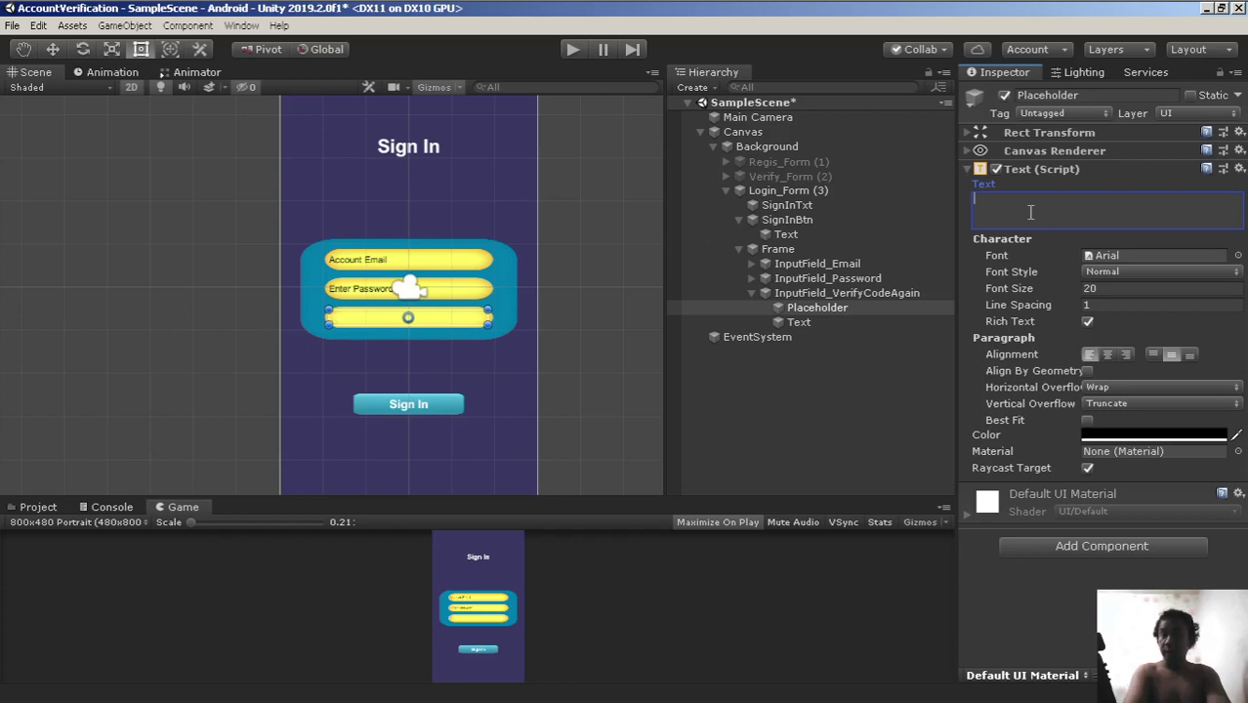
{"action": "type", "text": "Veri"}
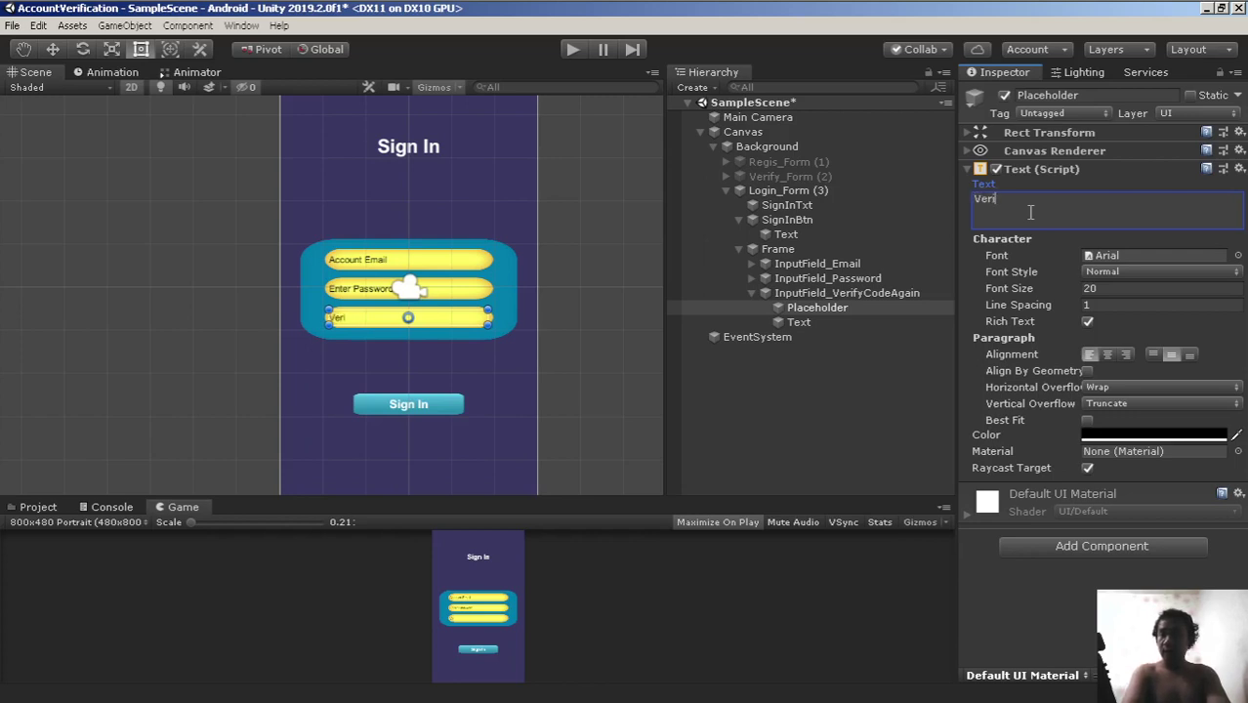
{"action": "type", "text": "fy Code"}
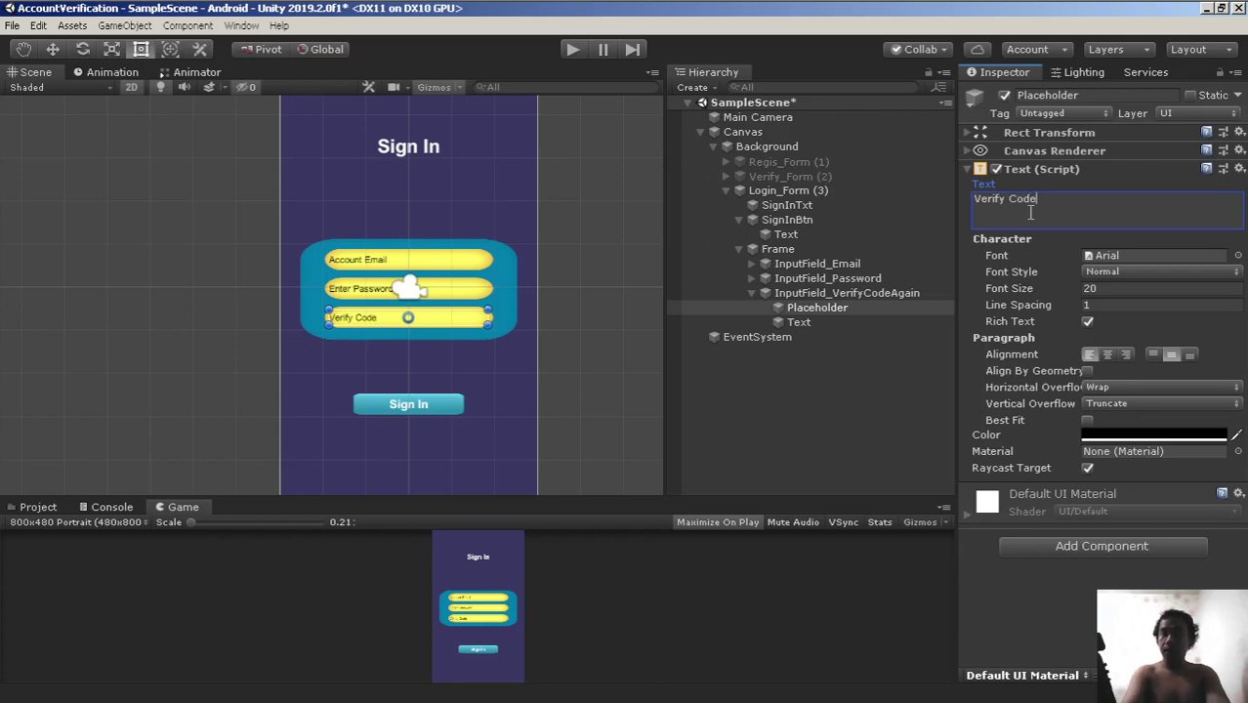
{"action": "right_click", "coordinate": [178, 506]}
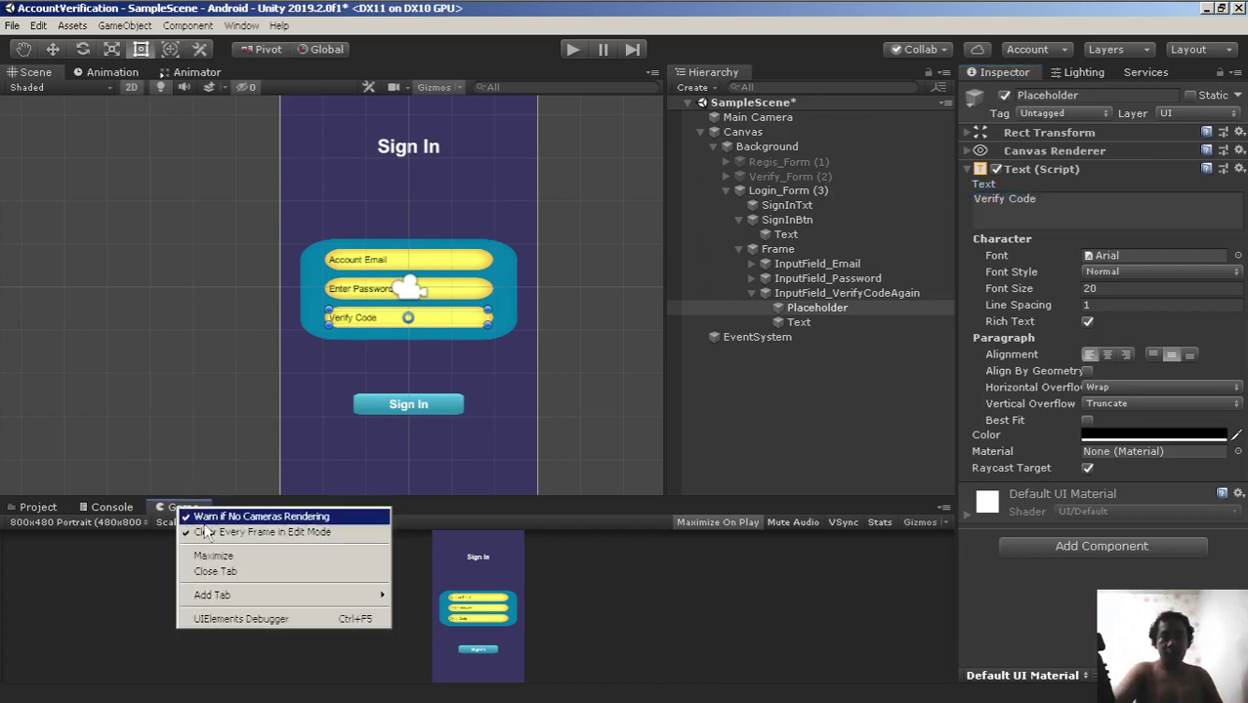
{"action": "left_click", "coordinate": [230, 558]}
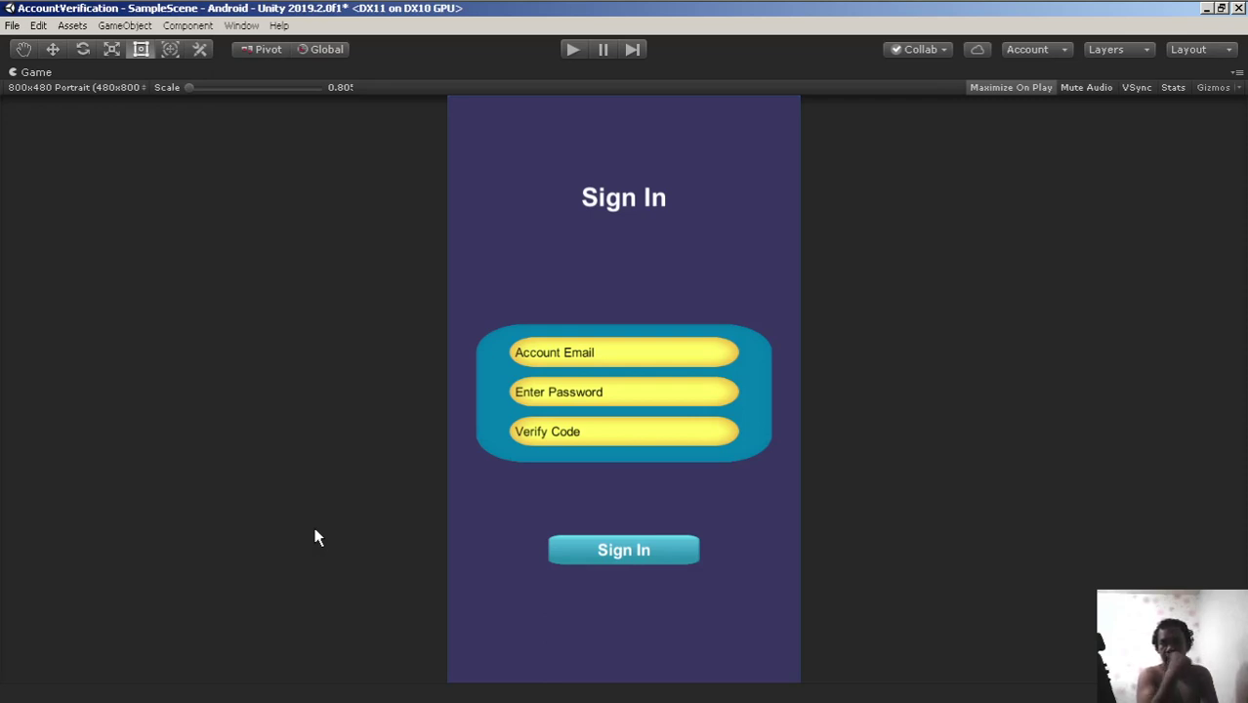
{"action": "right_click", "coordinate": [87, 70]}
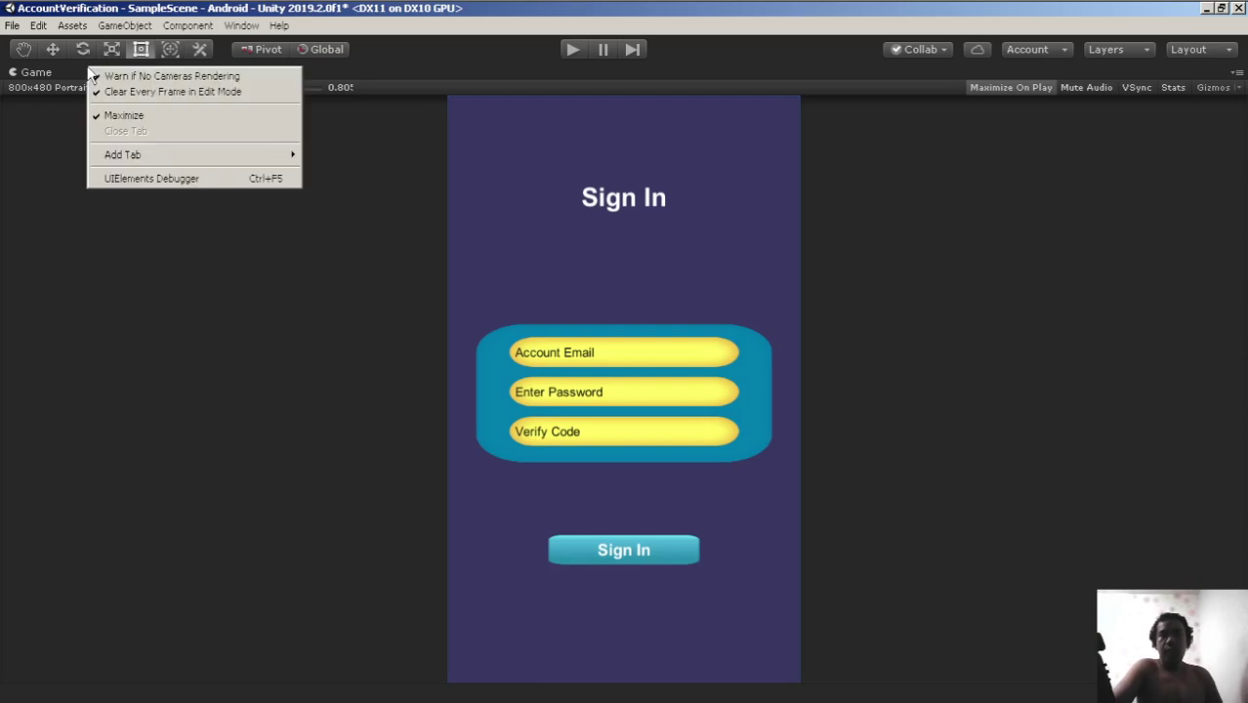
{"action": "left_click", "coordinate": [115, 116]}
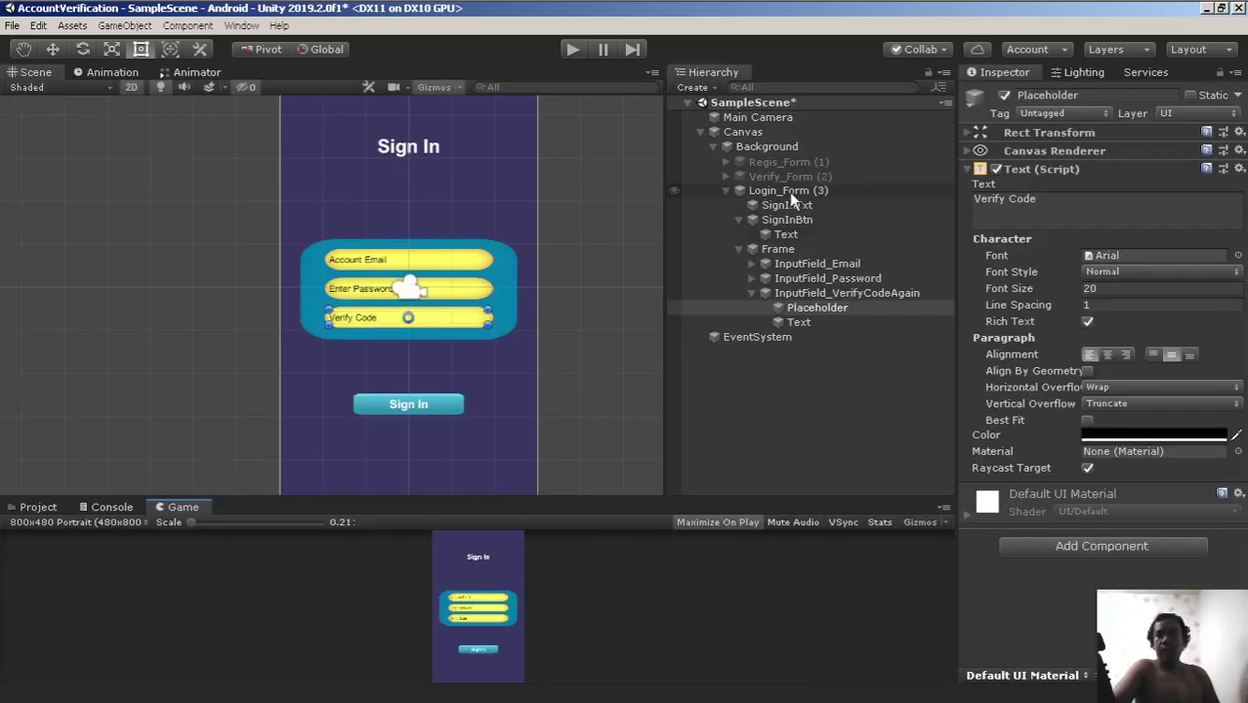
Collapse Frame and Login_Form in the Hierarchy, then inspect Regis_Form, Verify_Form and Login_Form
{"action": "left_click", "coordinate": [739, 248]}
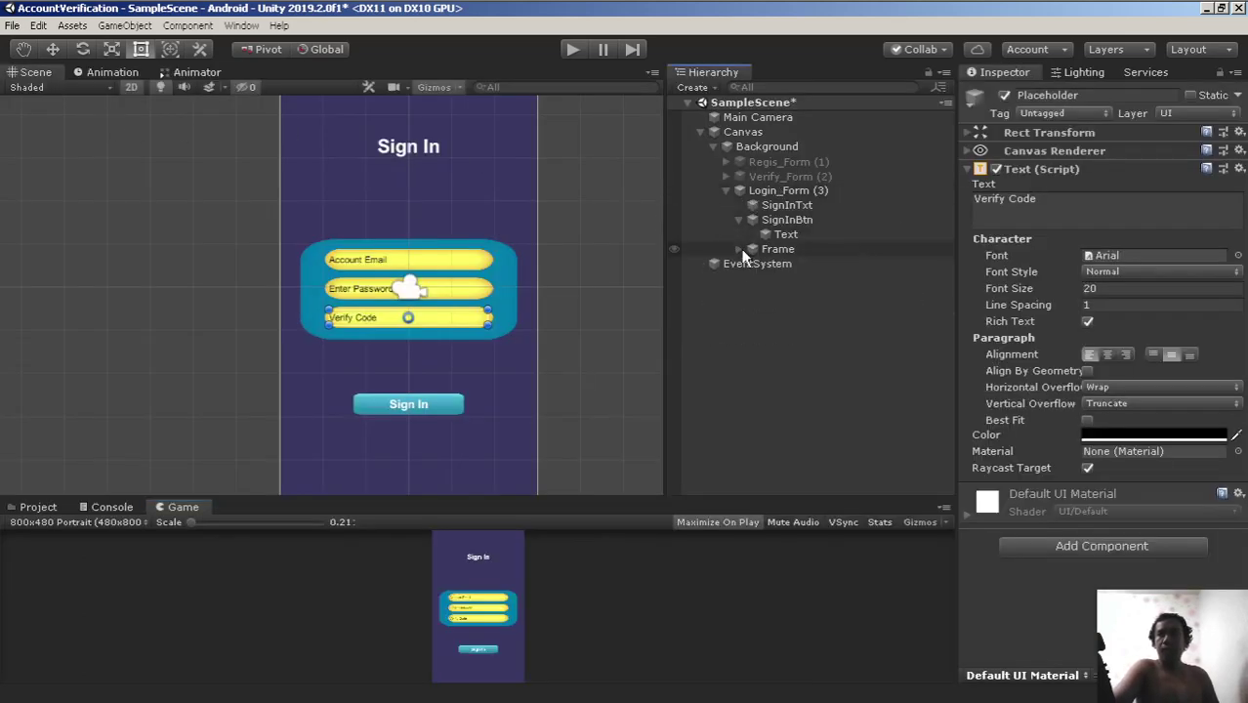
{"action": "left_click", "coordinate": [727, 191]}
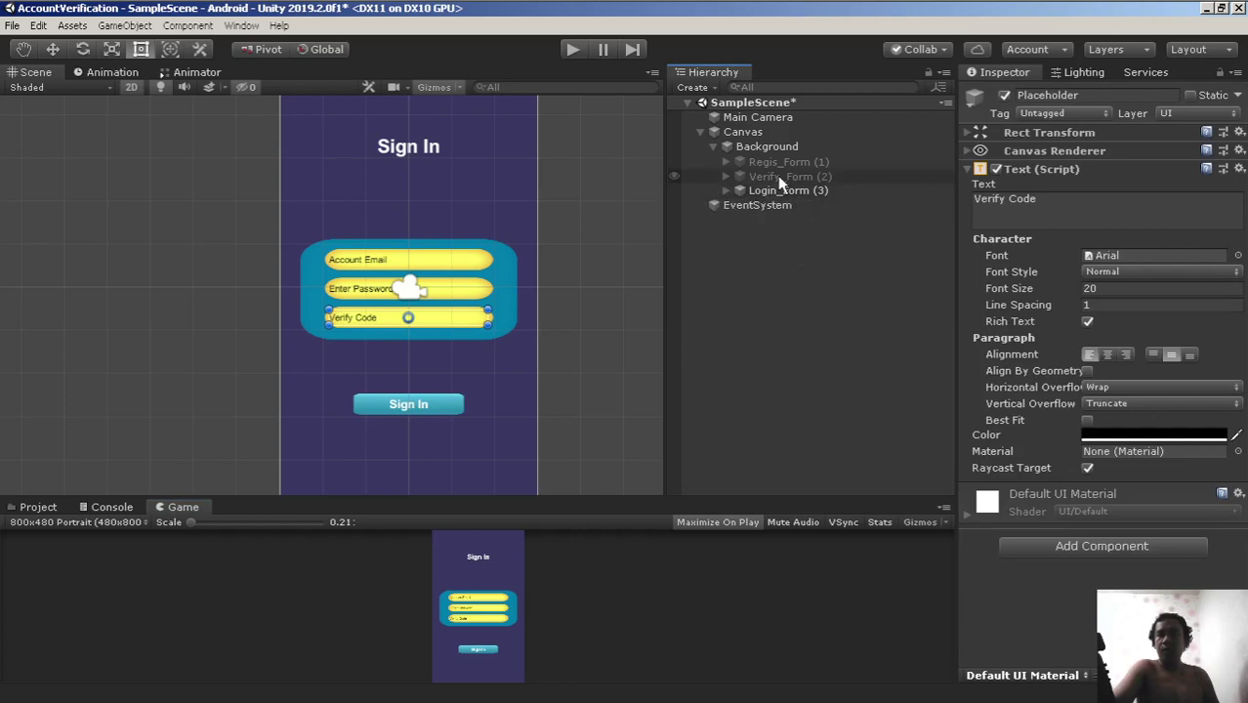
{"action": "left_click", "coordinate": [783, 160]}
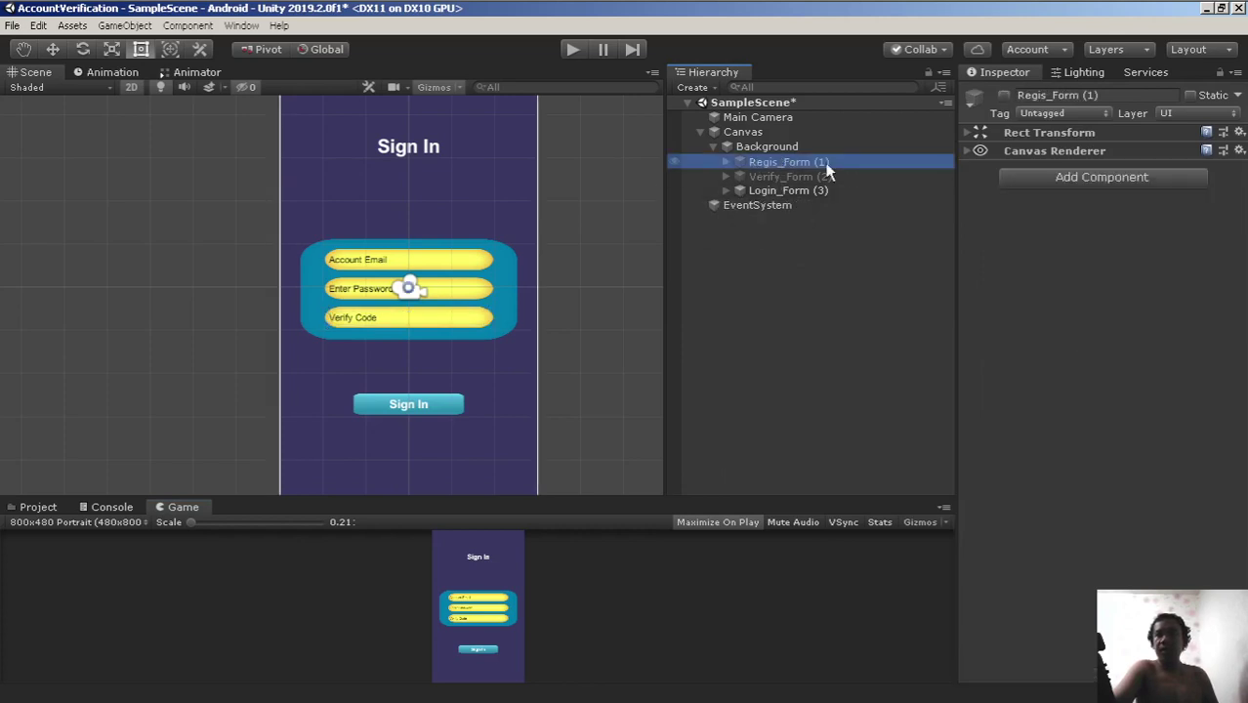
{"action": "left_click", "coordinate": [778, 176]}
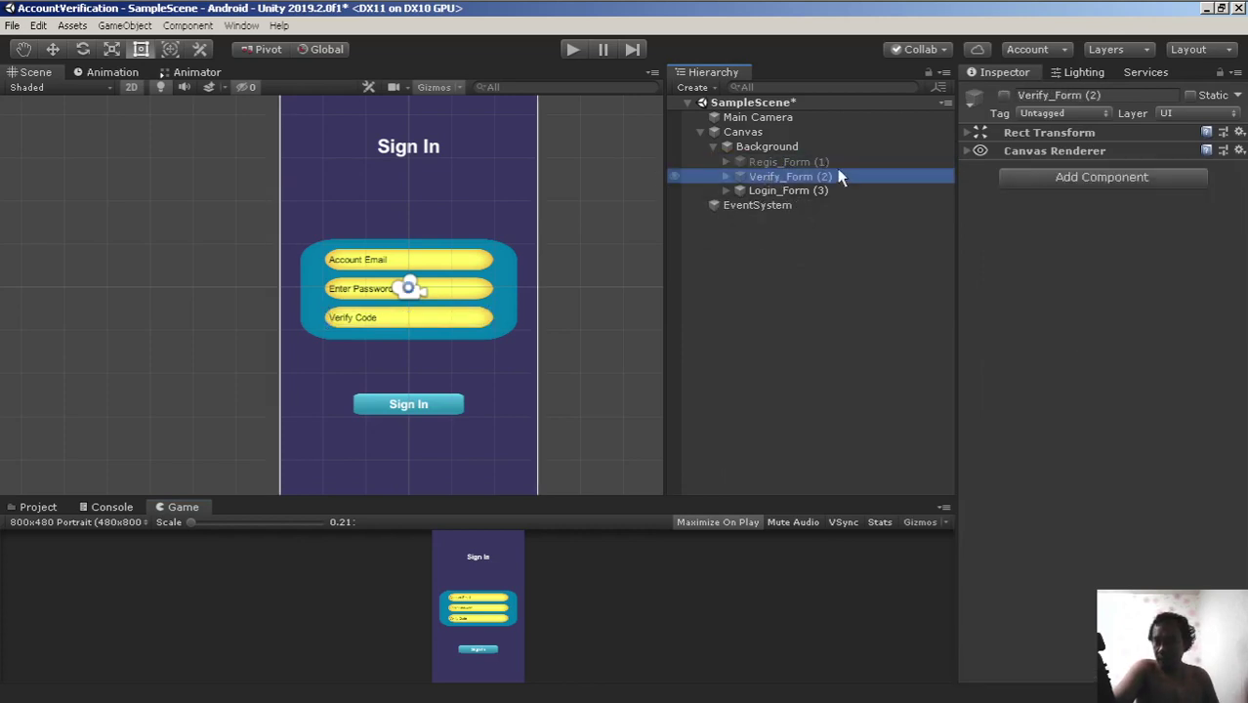
{"action": "left_click", "coordinate": [794, 204]}
{"action": "left_click", "coordinate": [796, 193]}
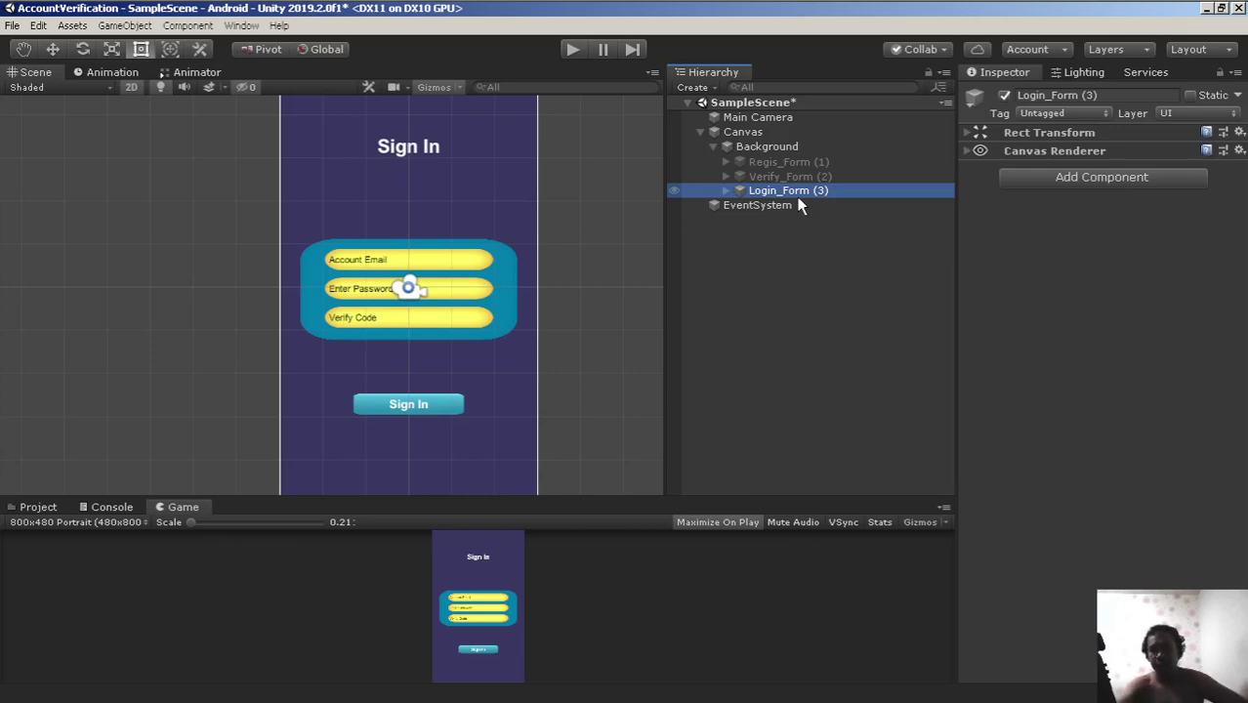
Deactivate the Login_Form panel so it is hidden
{"action": "left_click", "coordinate": [786, 162]}
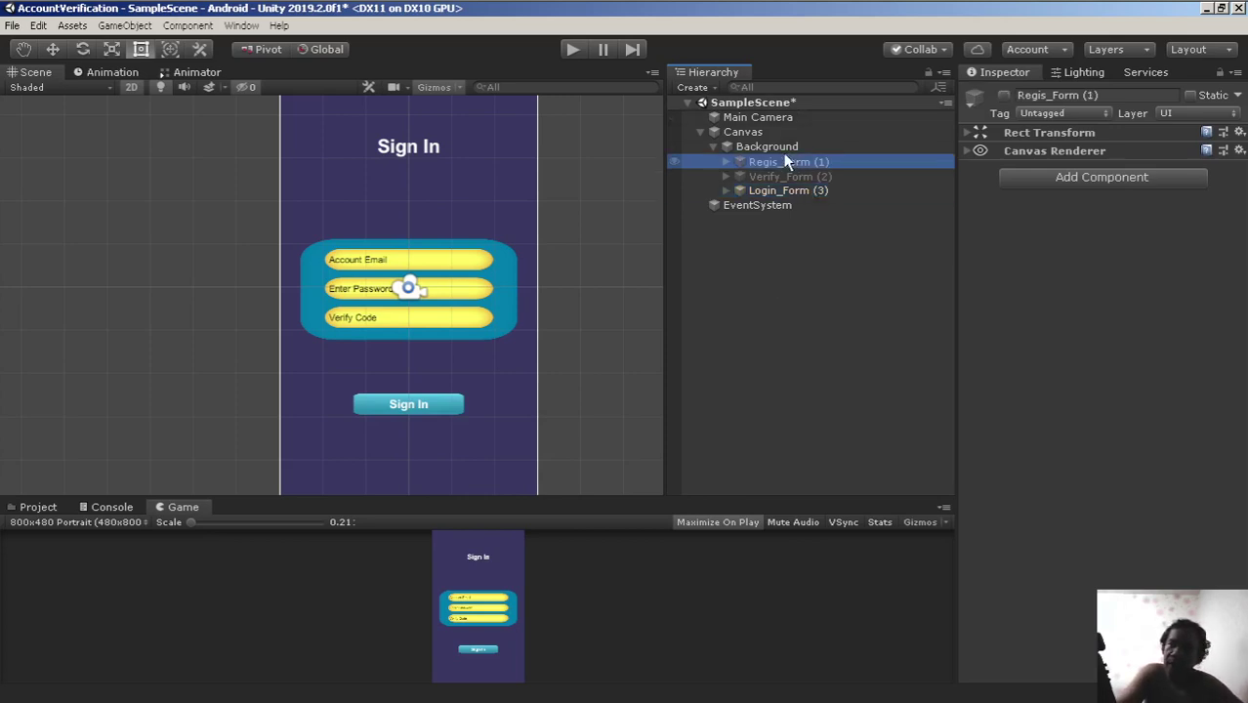
{"action": "left_click", "coordinate": [791, 191]}
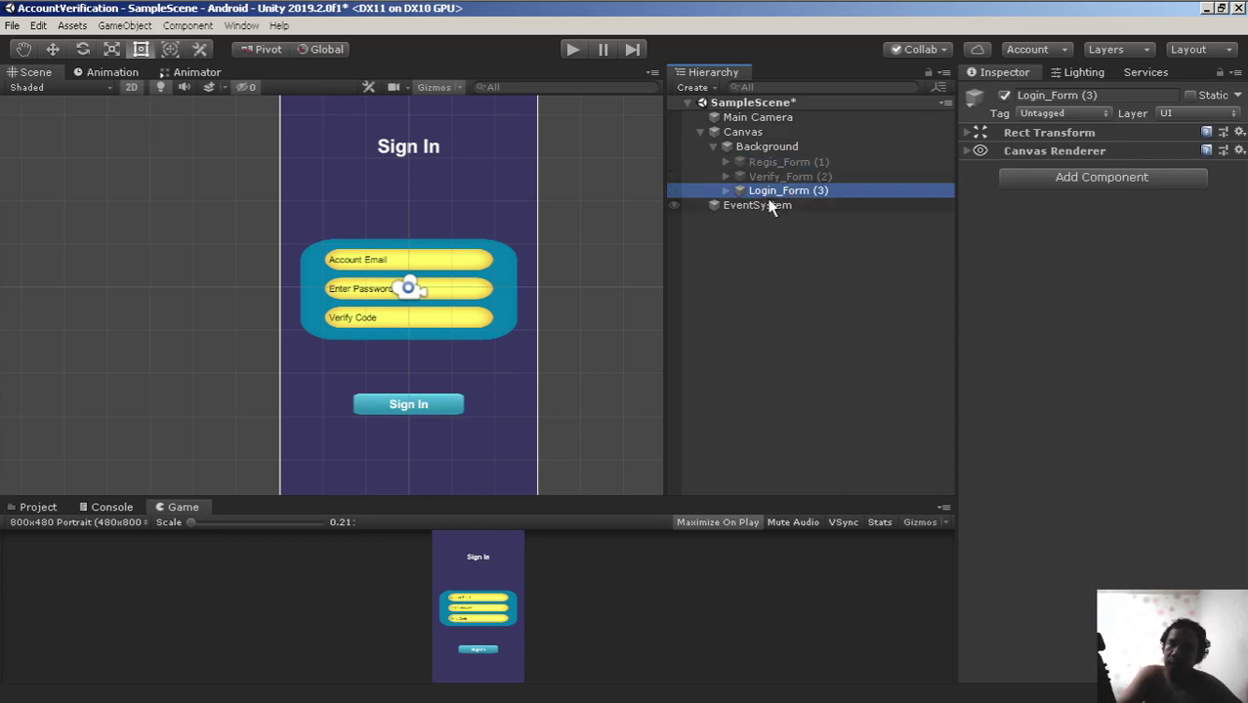
{"action": "left_click", "coordinate": [1005, 97]}
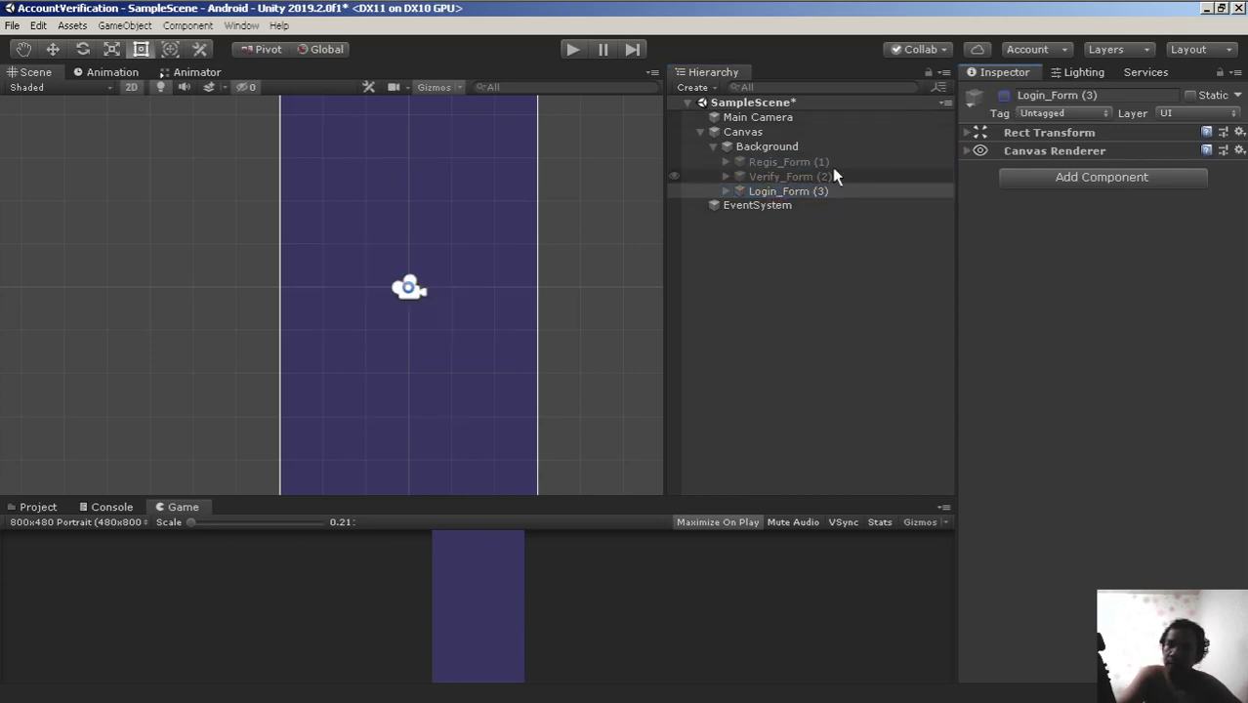
Add a UI Image under Background, then delete it again
{"action": "right_click", "coordinate": [771, 146]}
{"action": "mouse_move", "coordinate": [836, 398]}
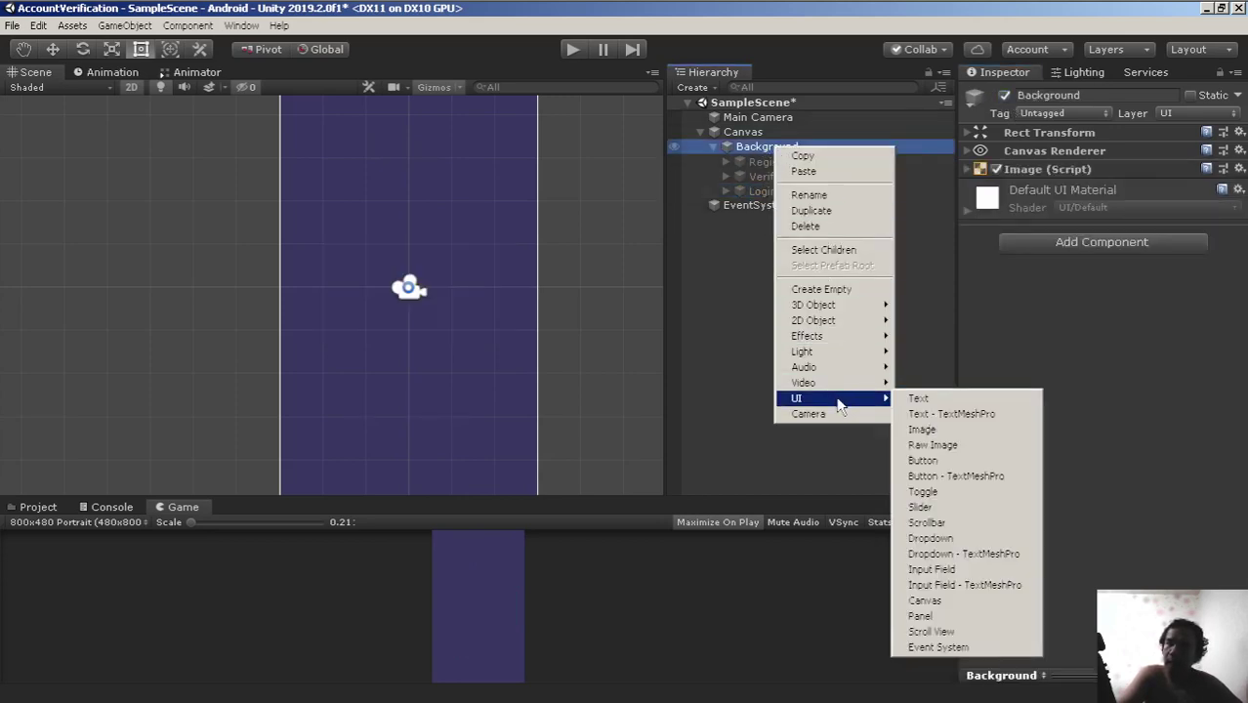
{"action": "left_click", "coordinate": [939, 428]}
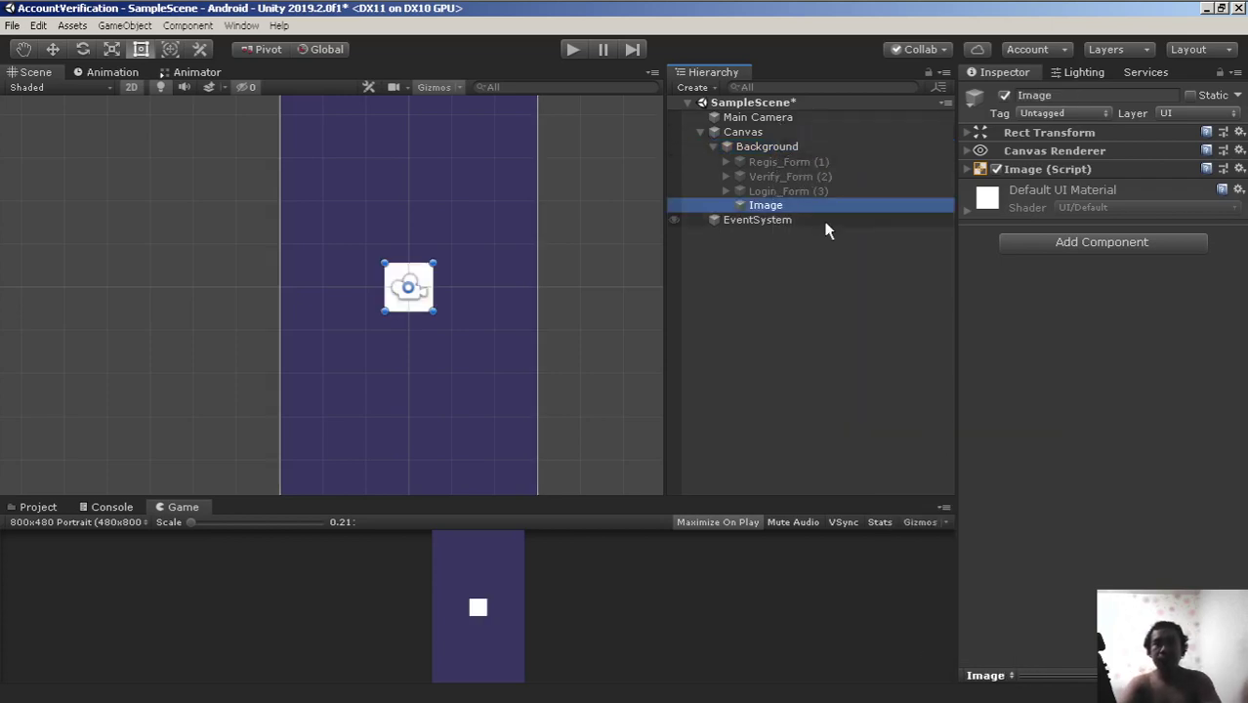
{"action": "key", "text": "F2"}
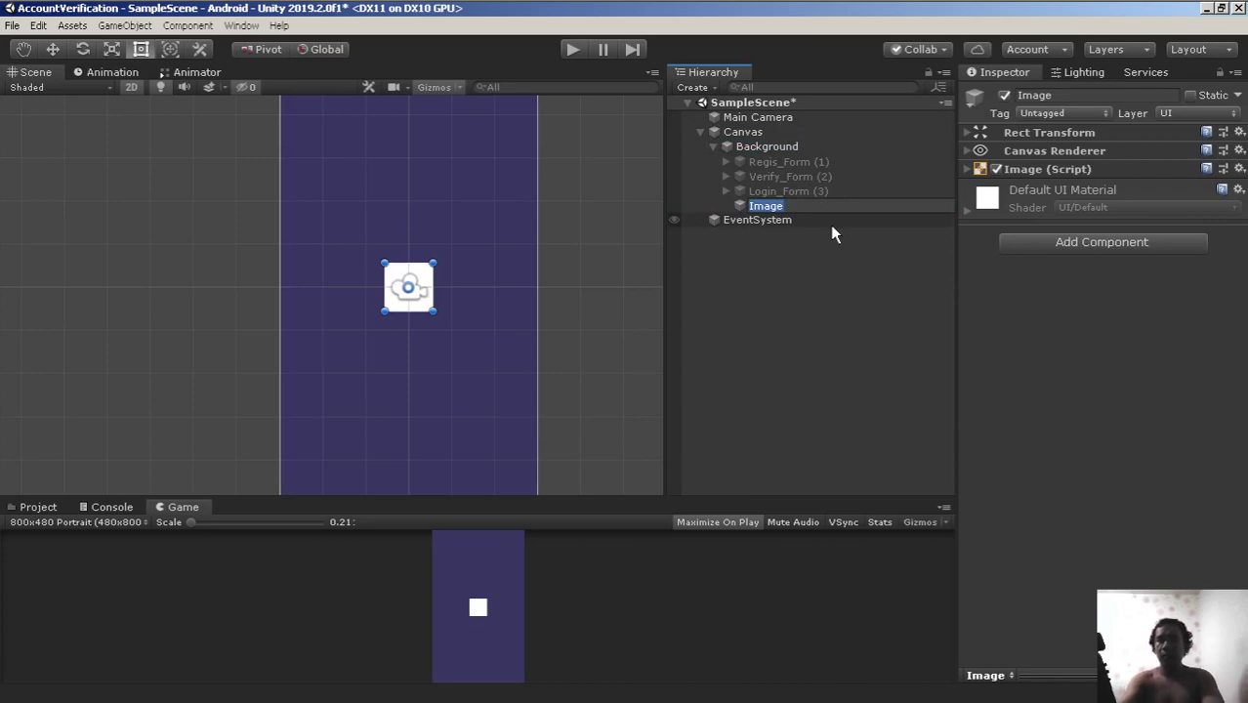
{"action": "key", "text": "Return"}
{"action": "key", "text": "Delete"}
Duplicate the Login_Form panel and rename the copy 'IN-Game/App/Sofware--Form'
{"action": "left_click", "coordinate": [810, 204]}
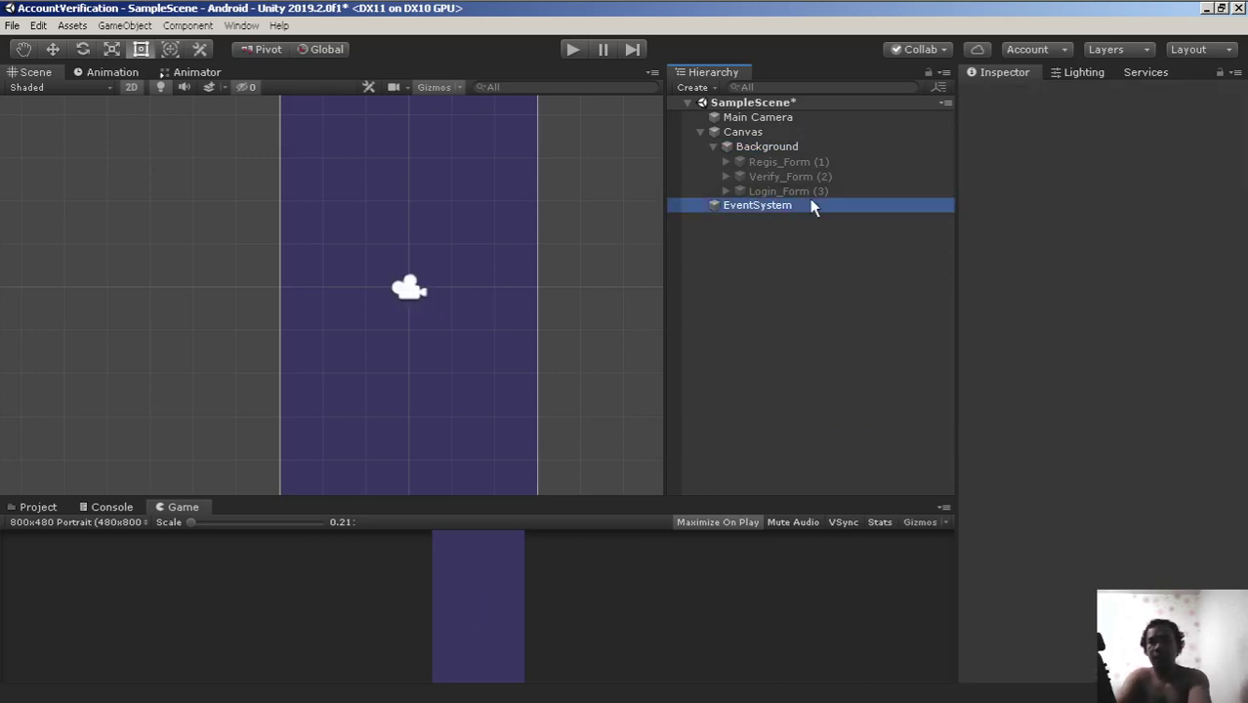
{"action": "left_click", "coordinate": [807, 191]}
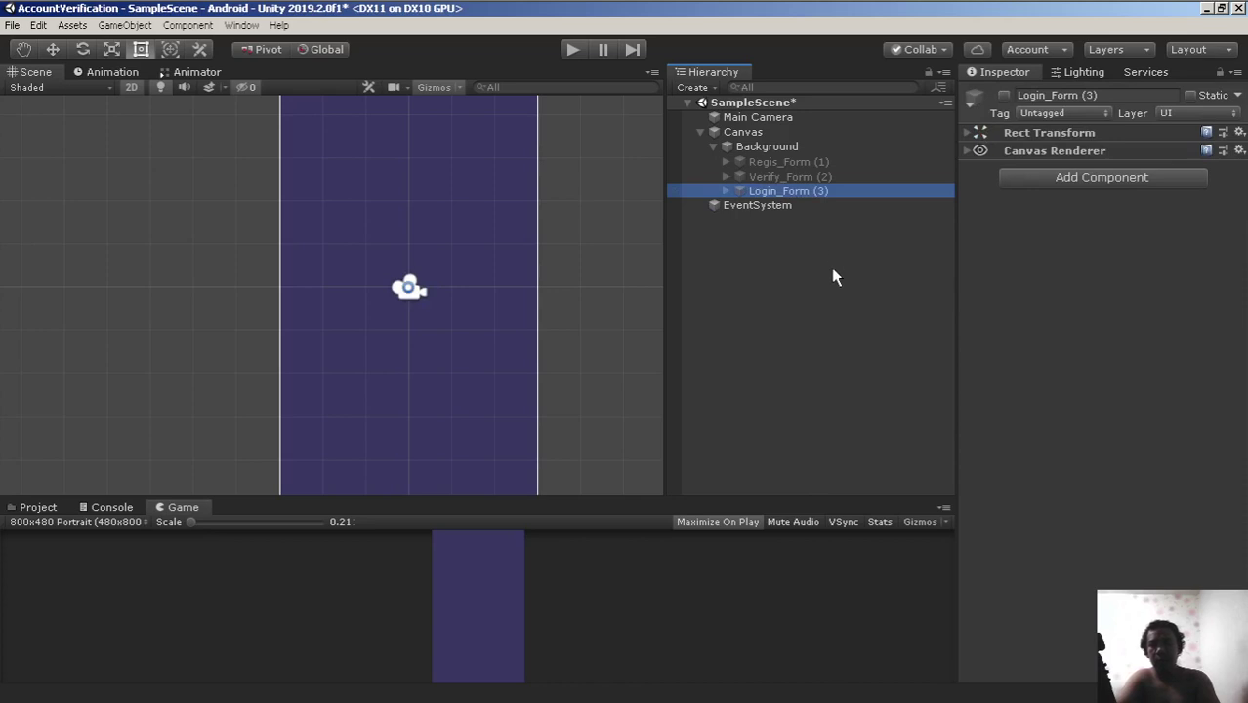
{"action": "key", "text": "ctrl+d"}
{"action": "key", "text": "F2"}
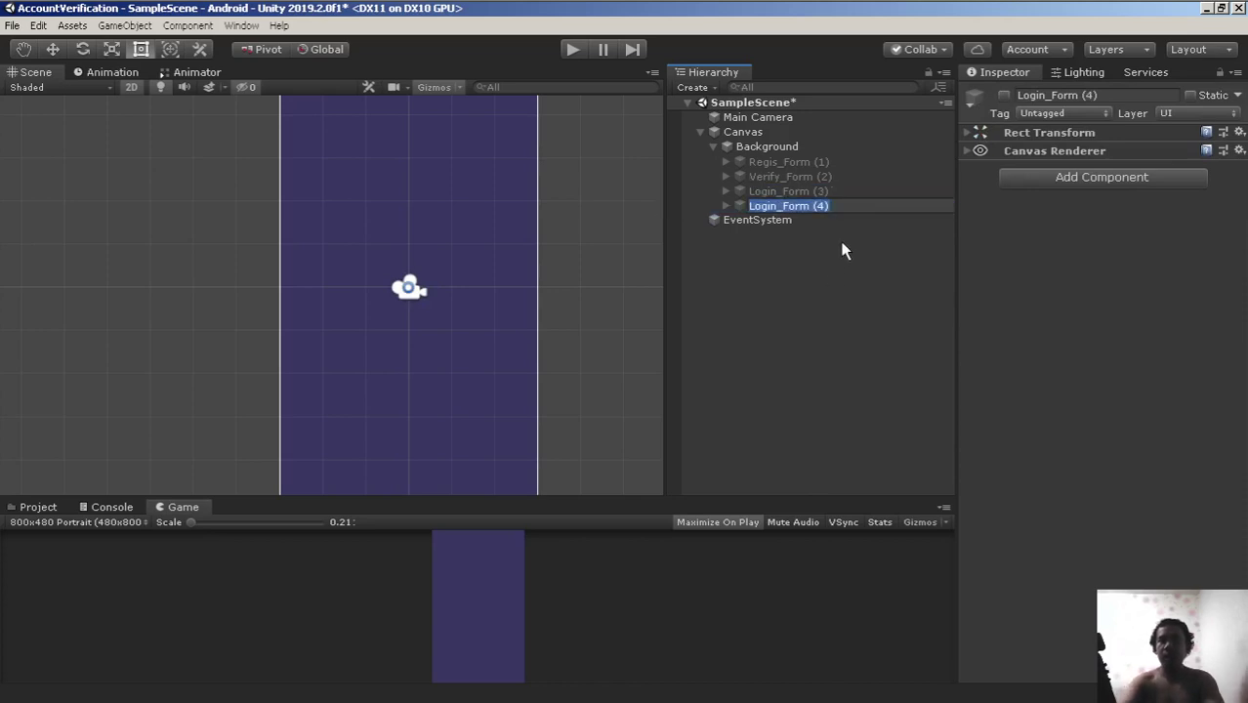
{"action": "key", "text": "BackSpace"}
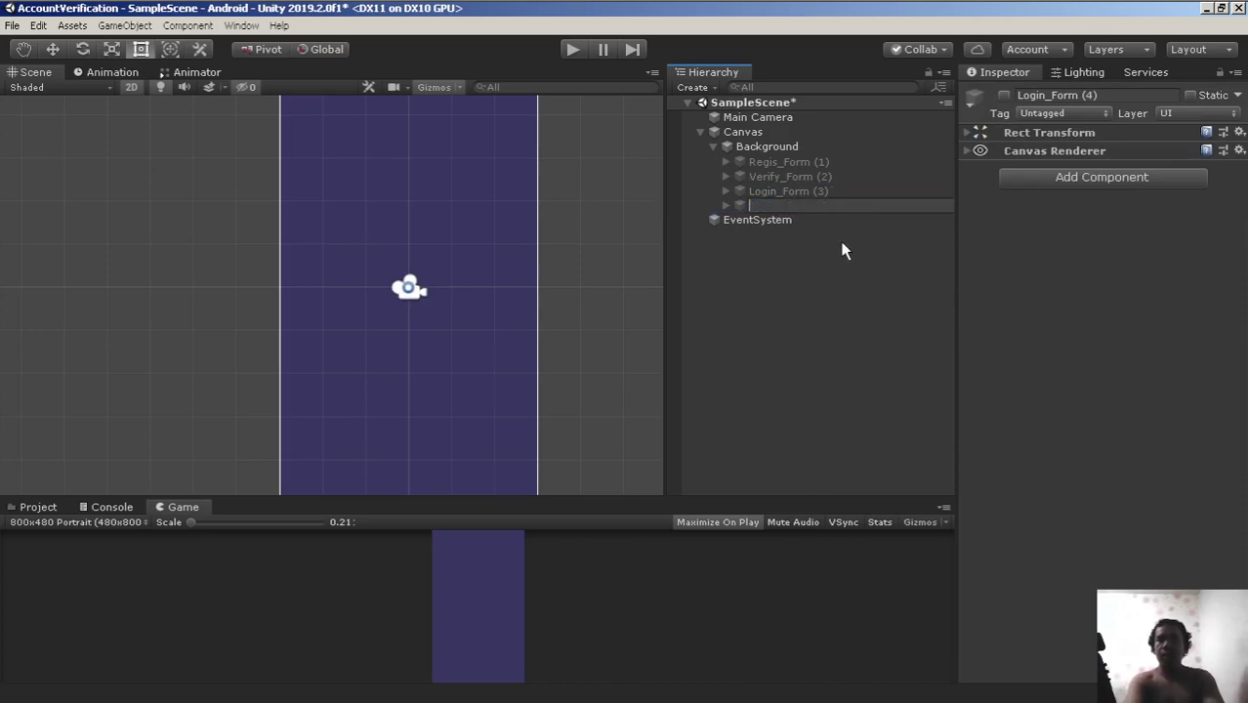
{"action": "type", "text": "IN-"}
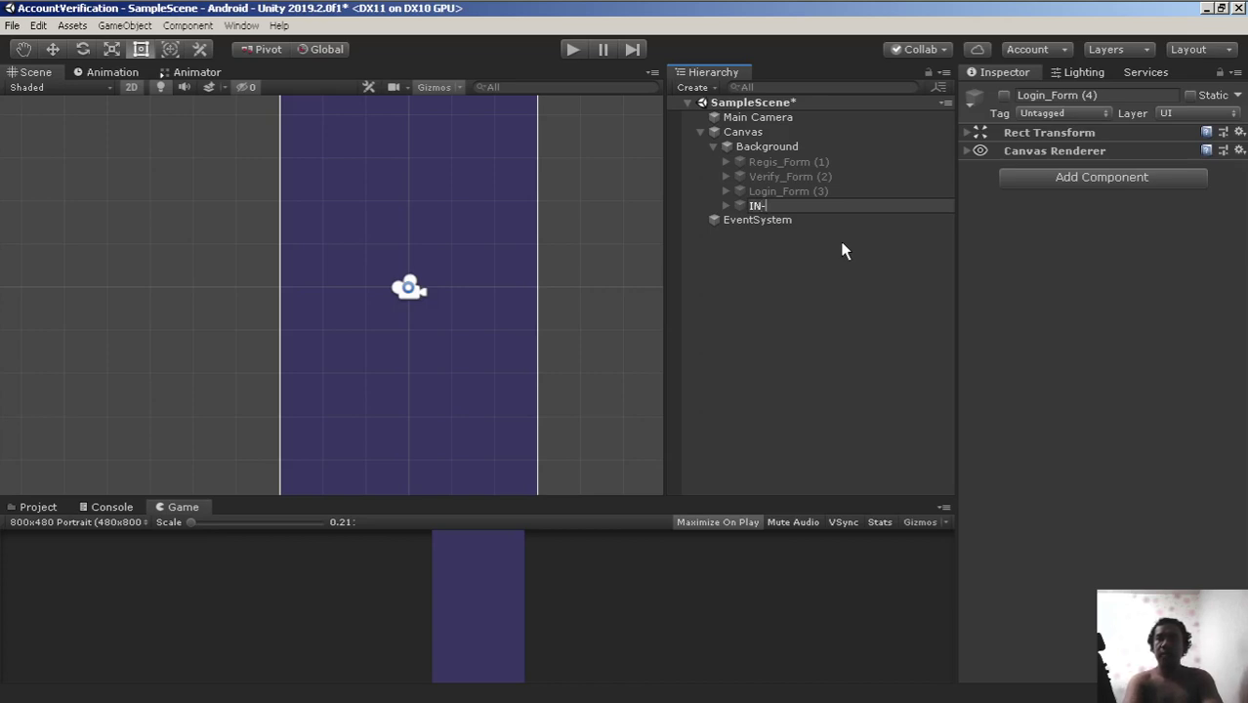
{"action": "type", "text": "Game"}
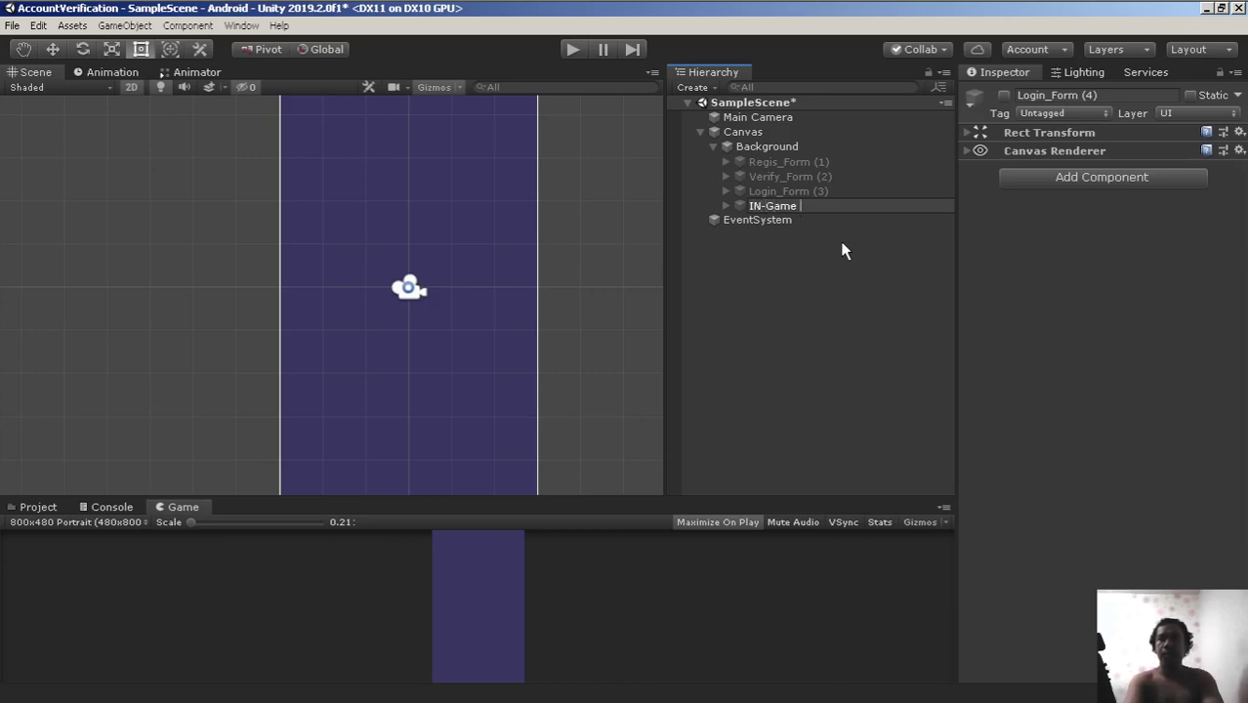
{"action": "key", "text": "BackSpace"}
{"action": "type", "text": "Sofware"}
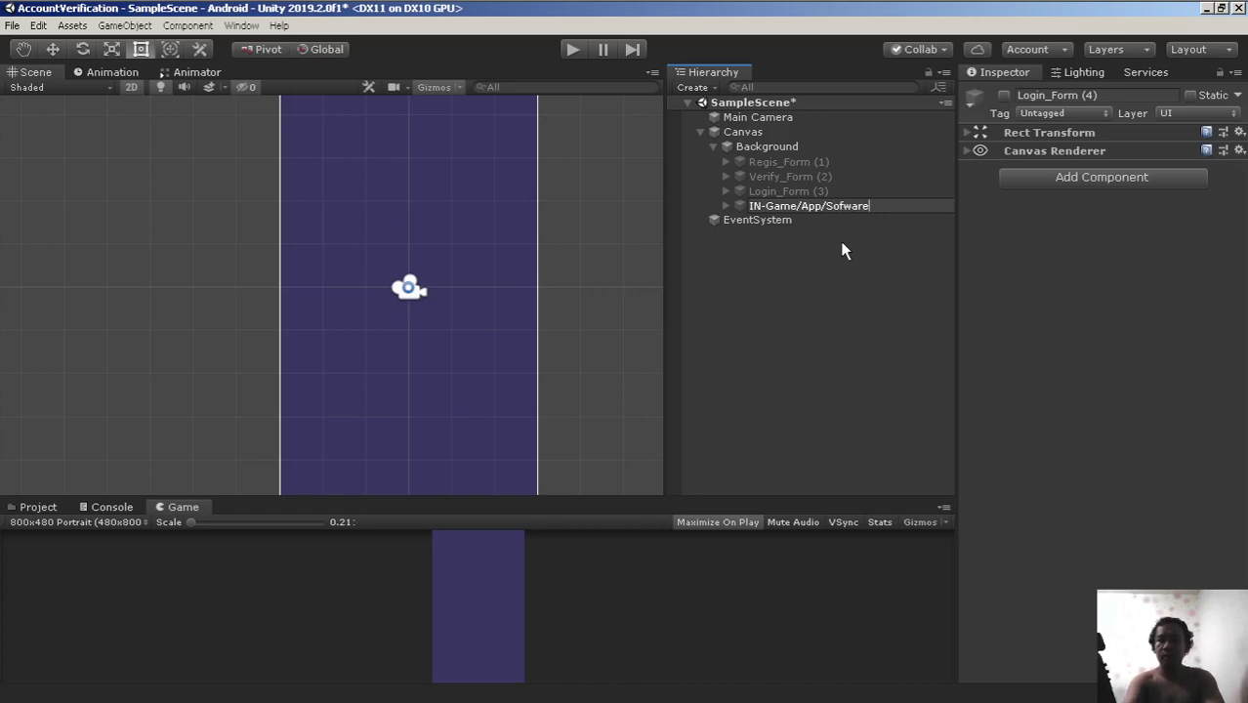
{"action": "type", "text": "--Form"}
{"action": "key", "text": "Return"}
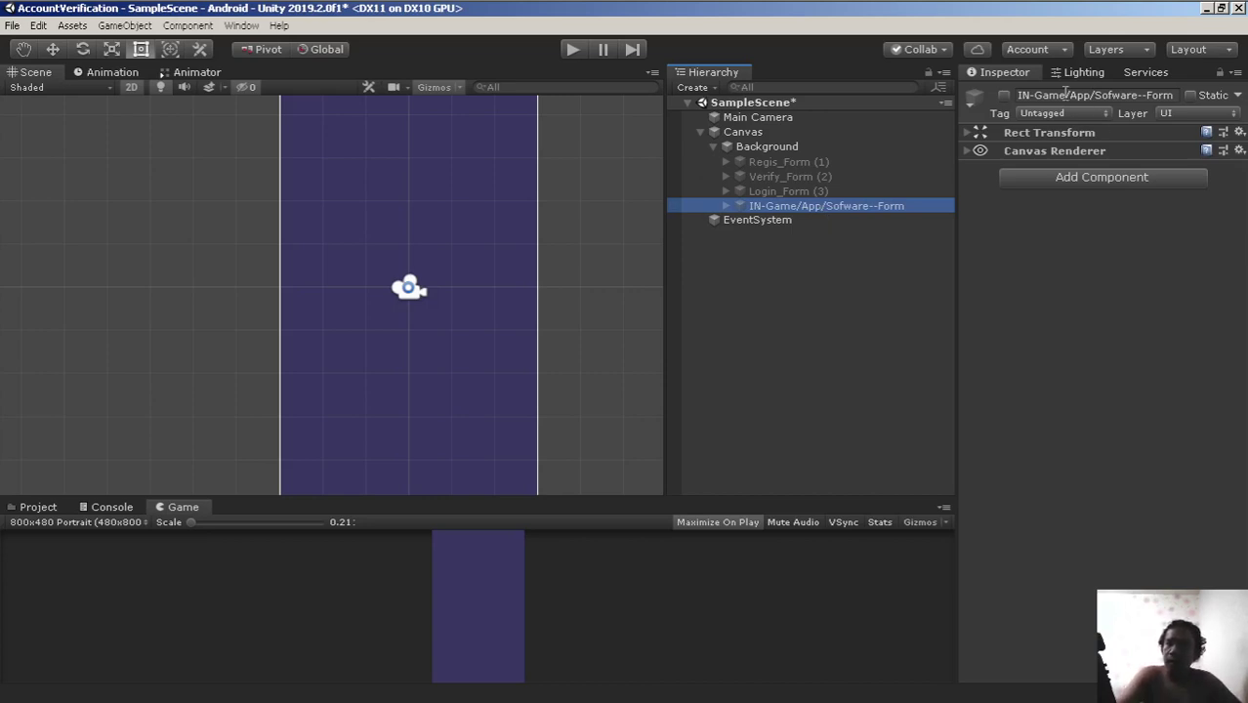
Activate the new form panel and delete its copied SignInTxt, SignInBtn and Frame children
{"action": "left_click", "coordinate": [1004, 96]}
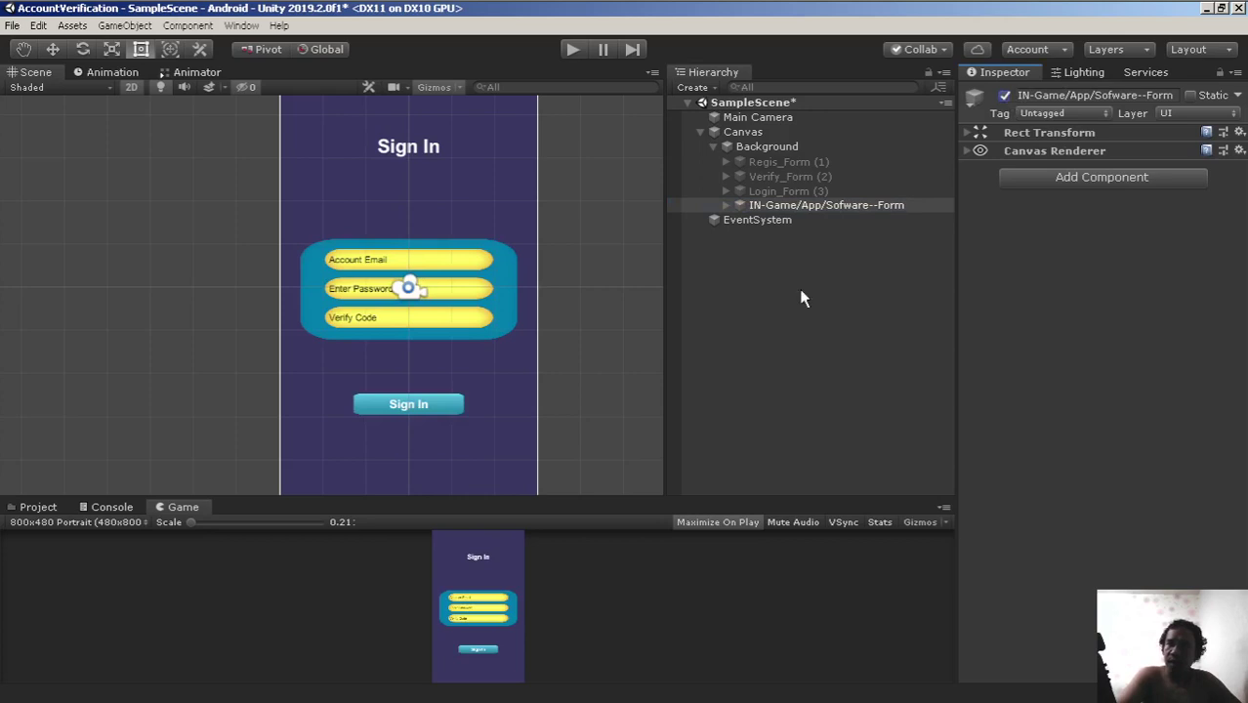
{"action": "left_click", "coordinate": [724, 205]}
{"action": "key", "text": "Down"}
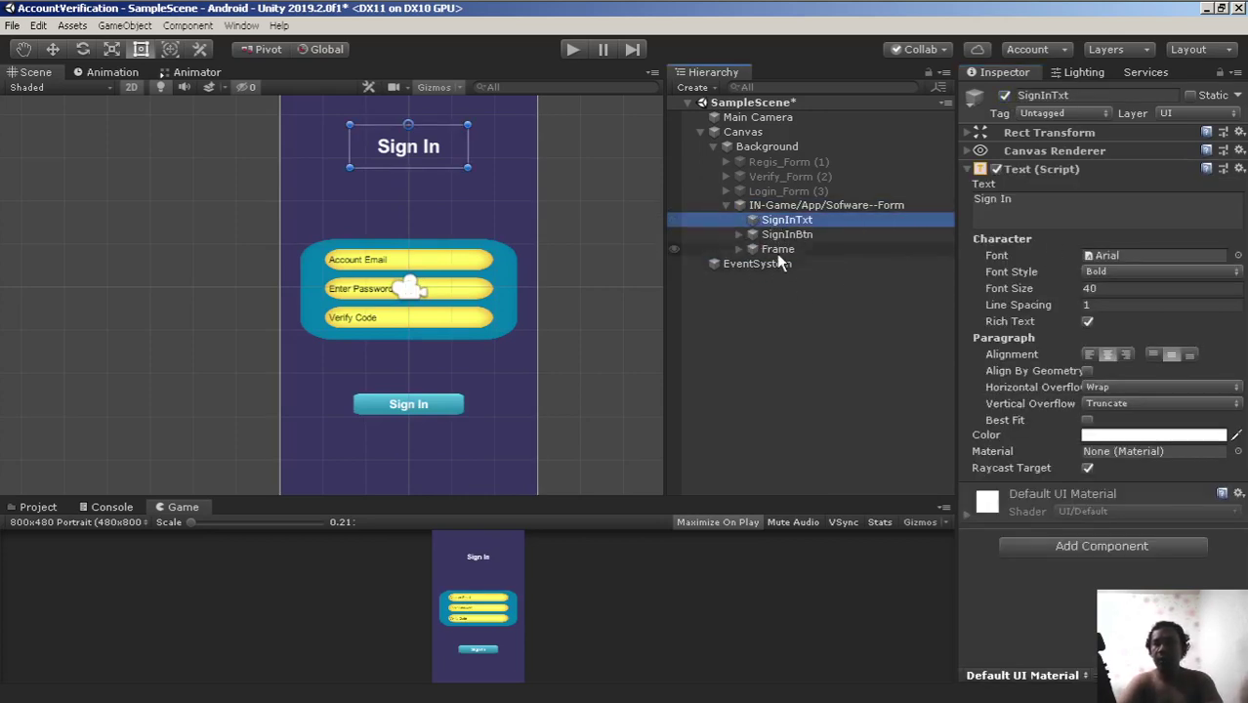
{"action": "left_click", "coordinate": [778, 250], "text": "shift"}
{"action": "key", "text": "Delete"}
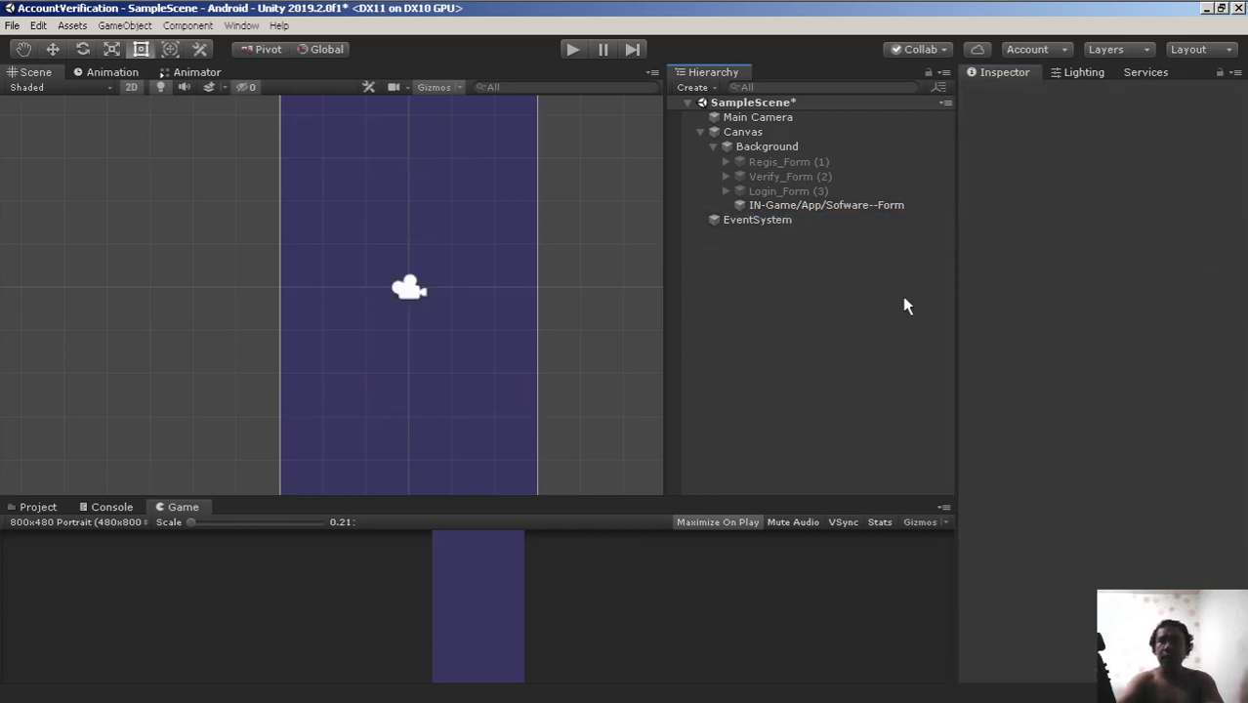
{"action": "left_click", "coordinate": [805, 206]}
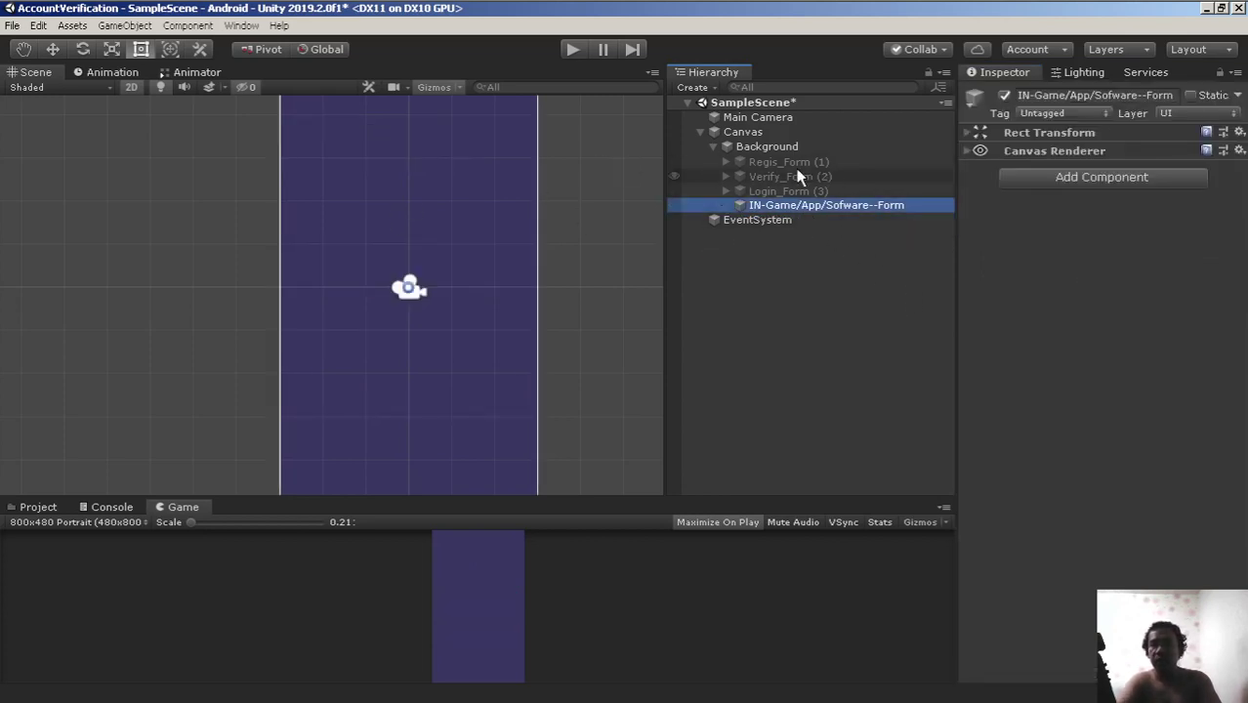
Add a UI Image inside the emptied panel, keeping the default name Image
{"action": "right_click", "coordinate": [780, 203]}
{"action": "mouse_move", "coordinate": [835, 396]}
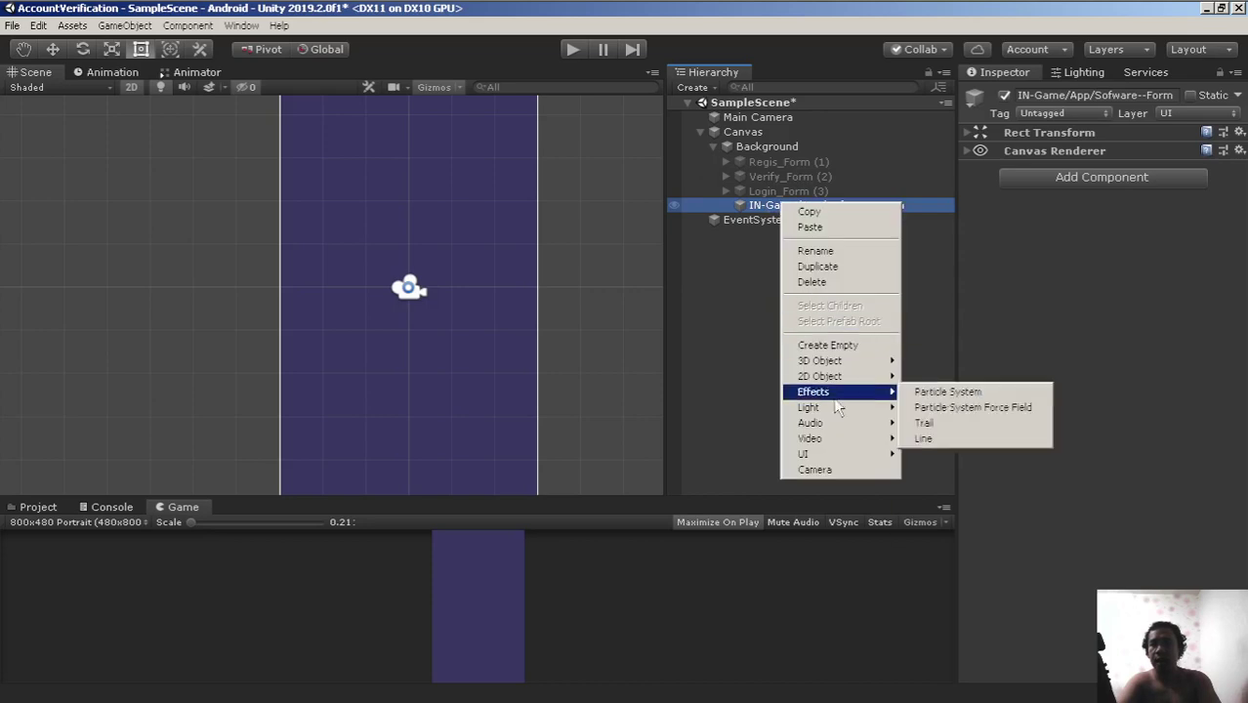
{"action": "mouse_move", "coordinate": [841, 454]}
{"action": "left_click", "coordinate": [943, 240]}
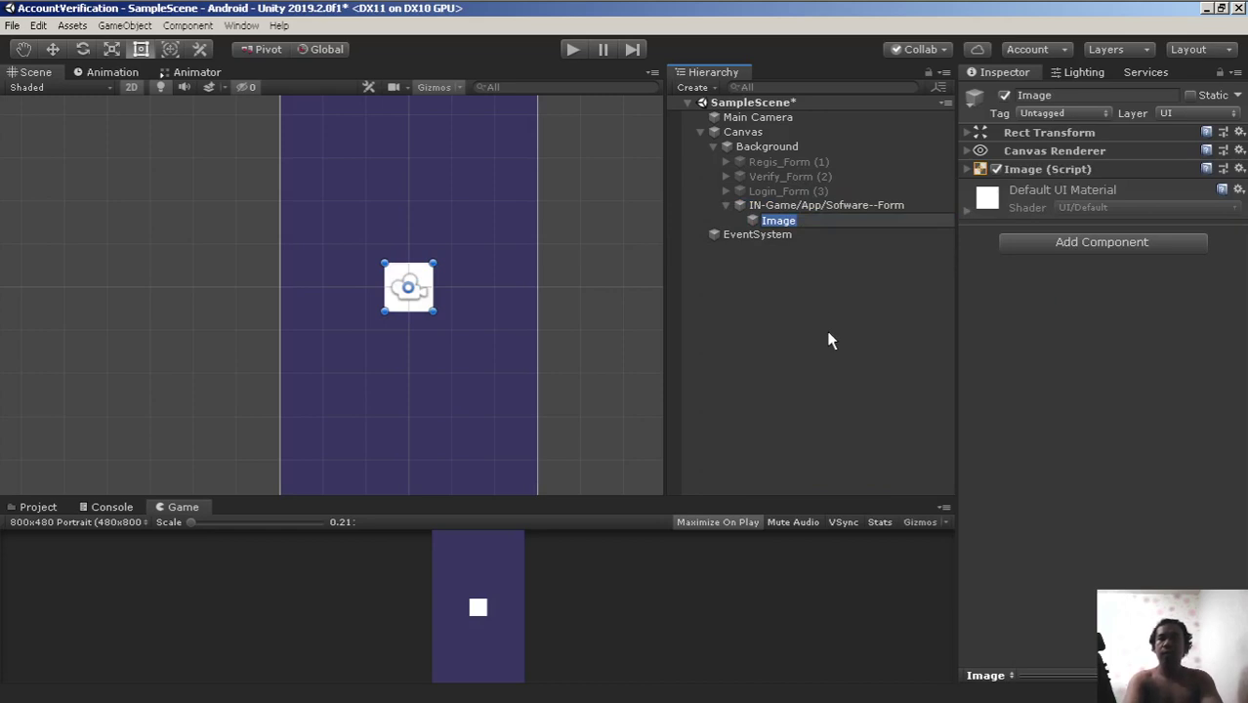
{"action": "key", "text": "Return"}
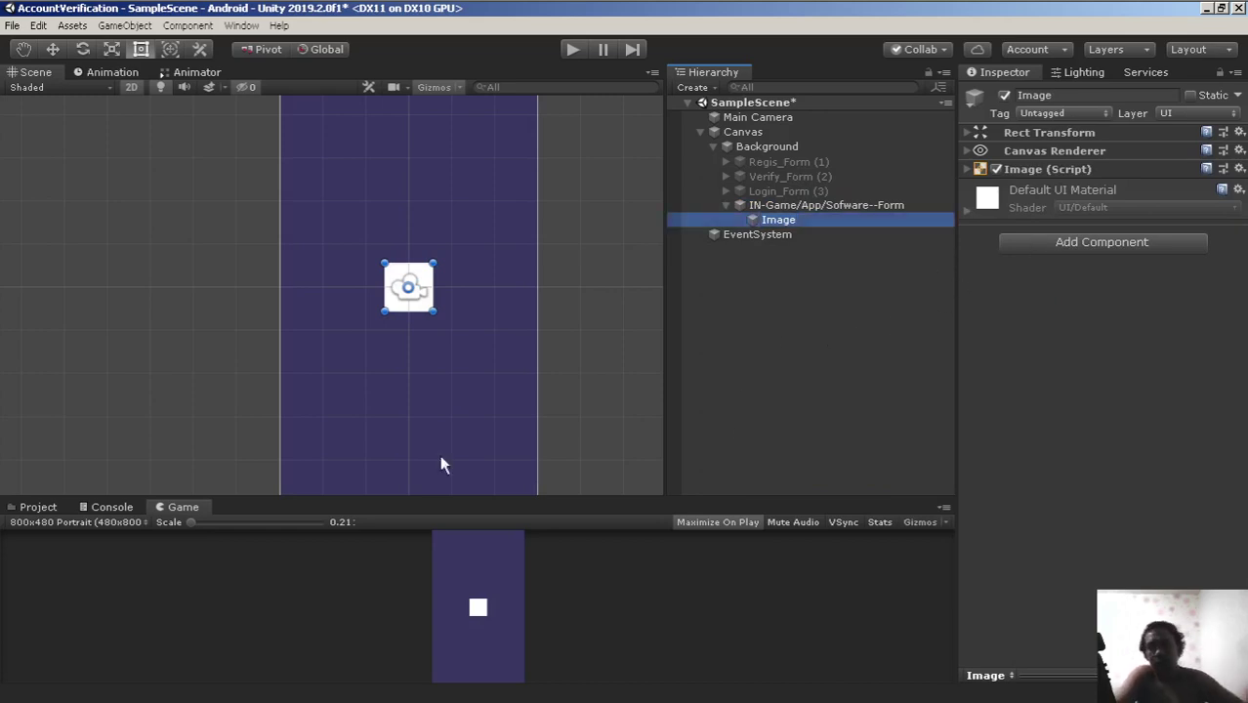
Set the image's source to the 353456 starry picture and stretch it across the canvas
{"action": "left_click", "coordinate": [44, 506]}
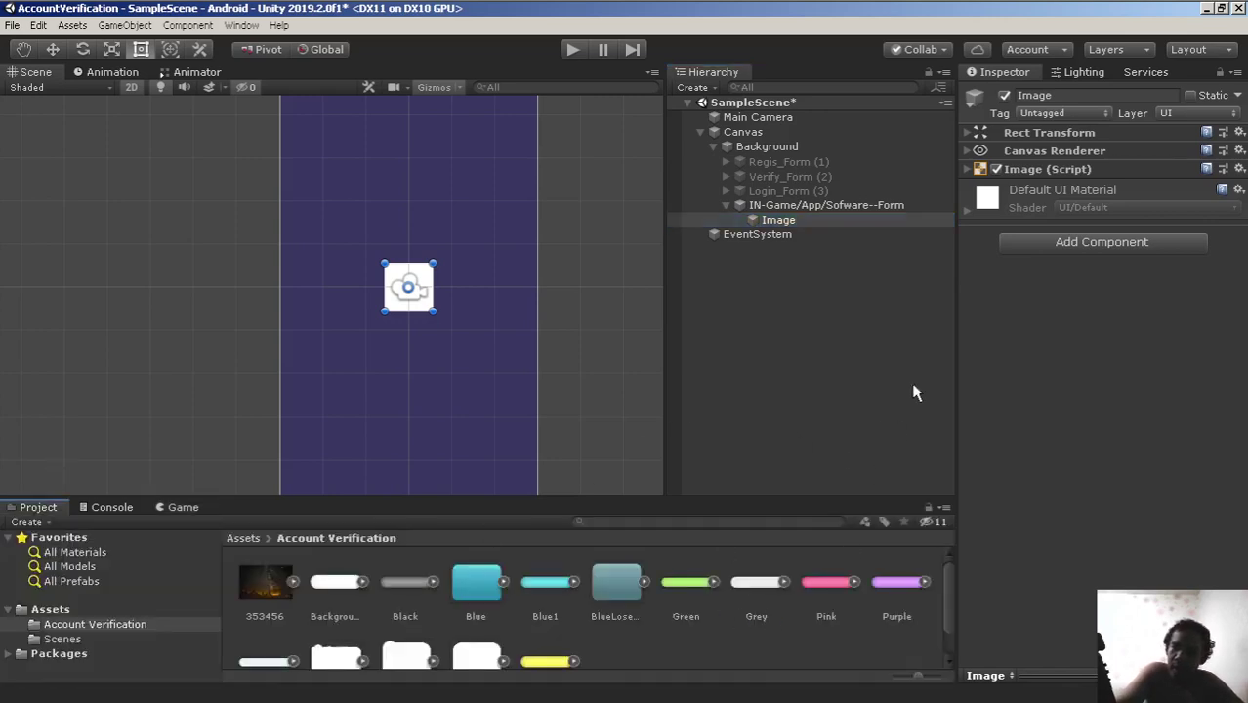
{"action": "left_click", "coordinate": [969, 170]}
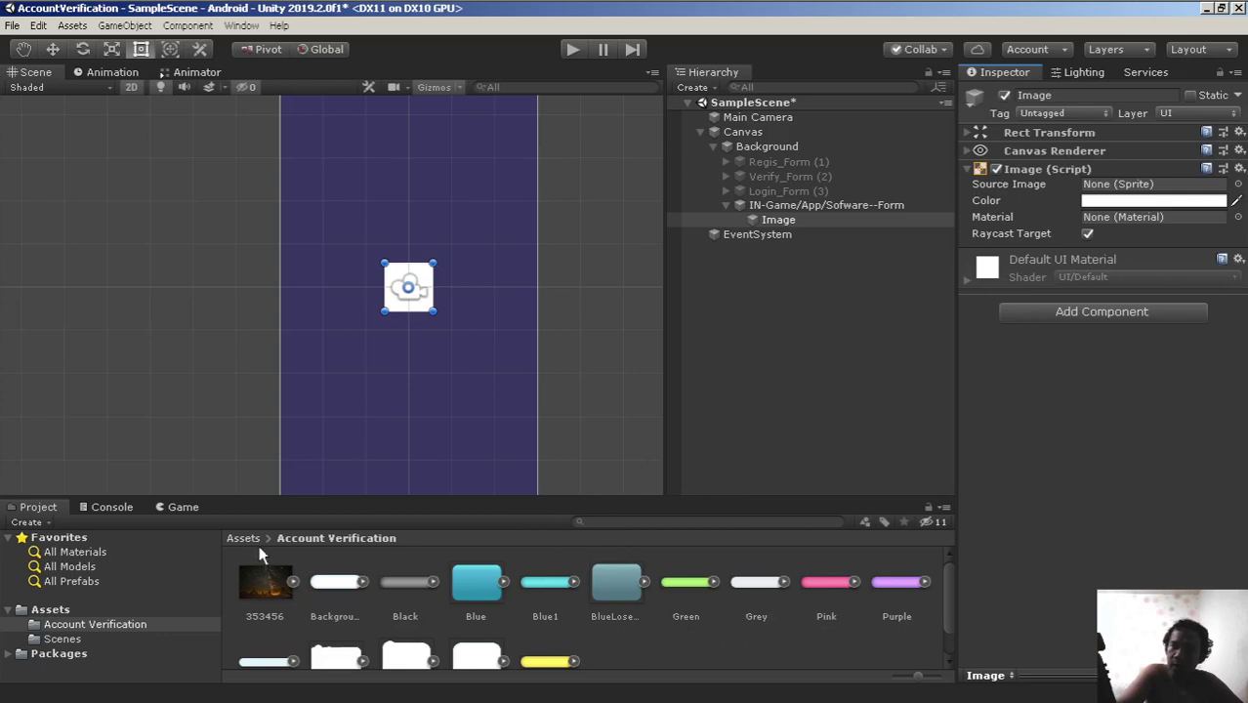
{"action": "mouse_move", "coordinate": [265, 583]}
{"action": "left_mouse_down"}
{"action": "mouse_move", "coordinate": [1200, 173]}
{"action": "mouse_move", "coordinate": [1167, 186]}
{"action": "left_mouse_up"}
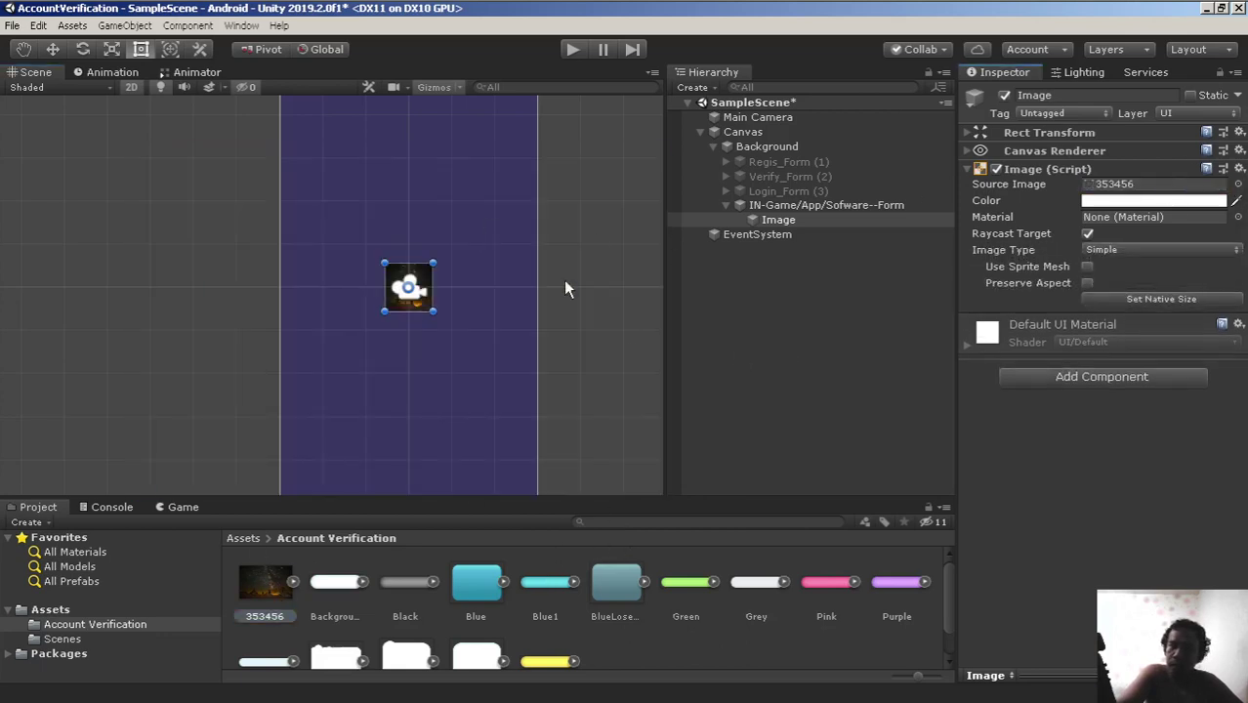
{"action": "left_click", "coordinate": [966, 133]}
{"action": "left_click", "coordinate": [996, 175]}
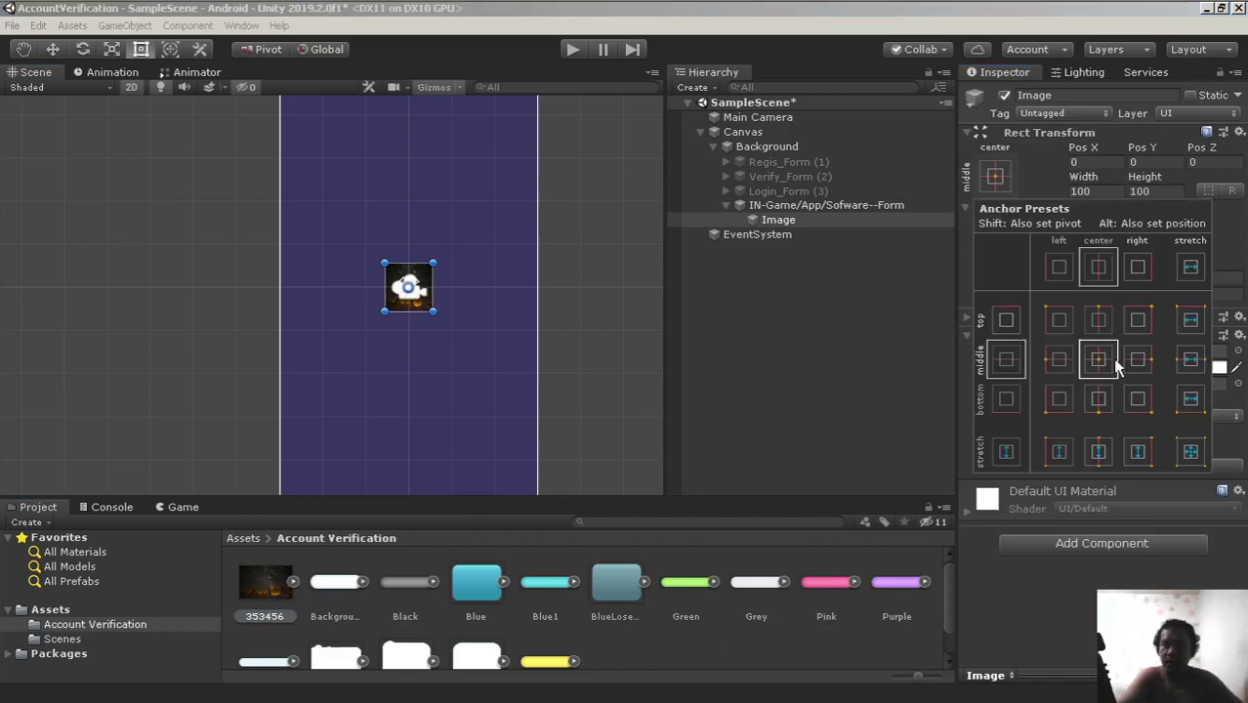
{"action": "left_click", "coordinate": [1190, 451], "text": "alt+shift"}
{"action": "scroll", "coordinate": [616, 244], "scroll_direction": "up", "scroll_amount": 1}
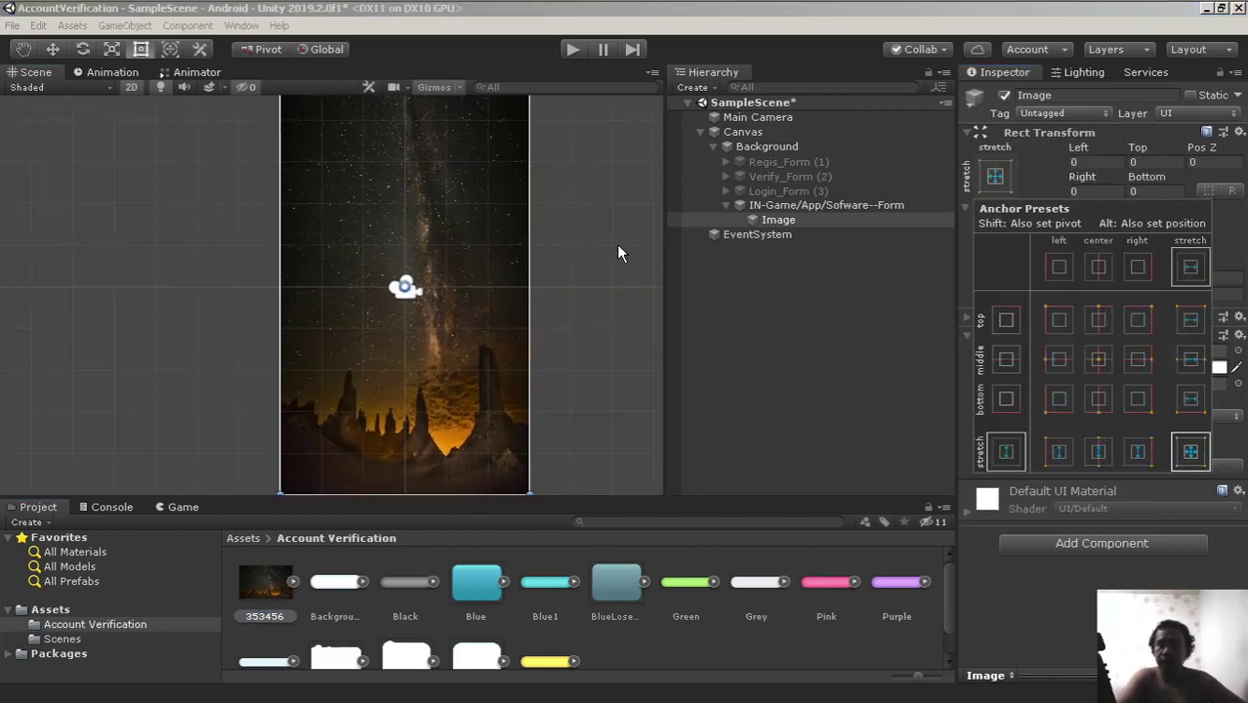
{"action": "left_click", "coordinate": [801, 205]}
Preview the starry background maximized, restore the layout, then disable IN-Game/App/Sofware--Form
{"action": "scroll", "coordinate": [447, 217], "scroll_direction": "down", "scroll_amount": 1}
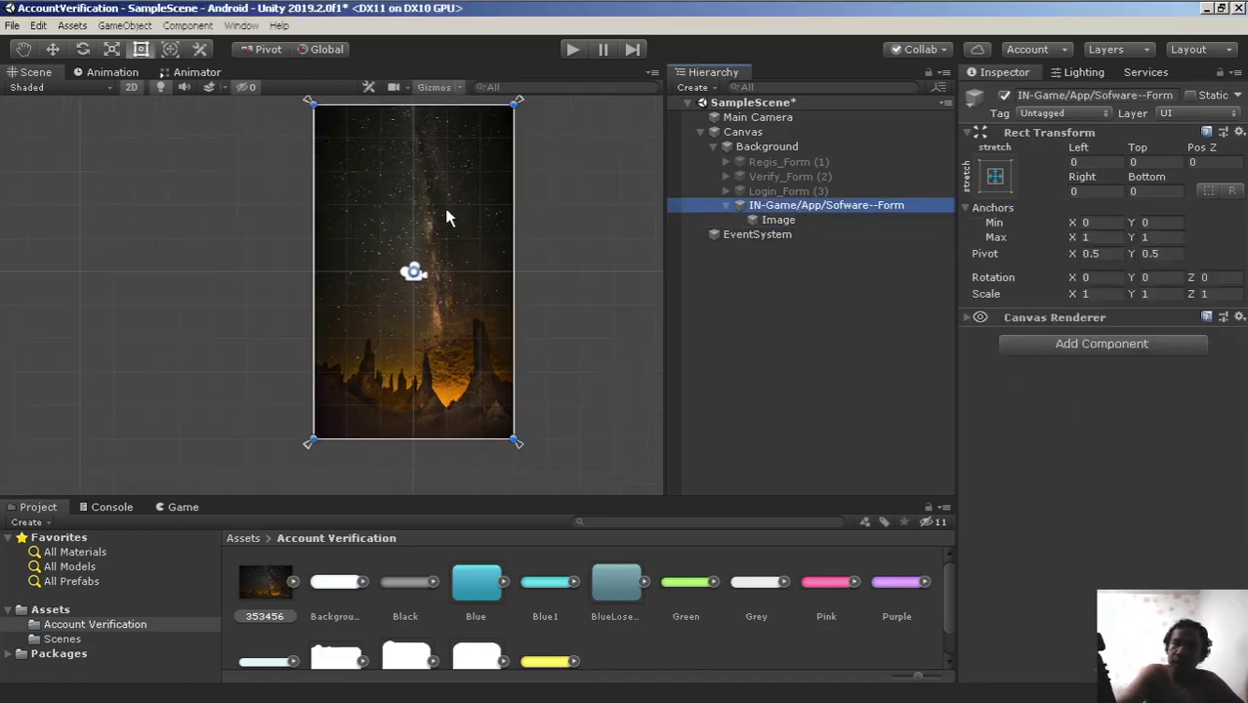
{"action": "right_click", "coordinate": [182, 507]}
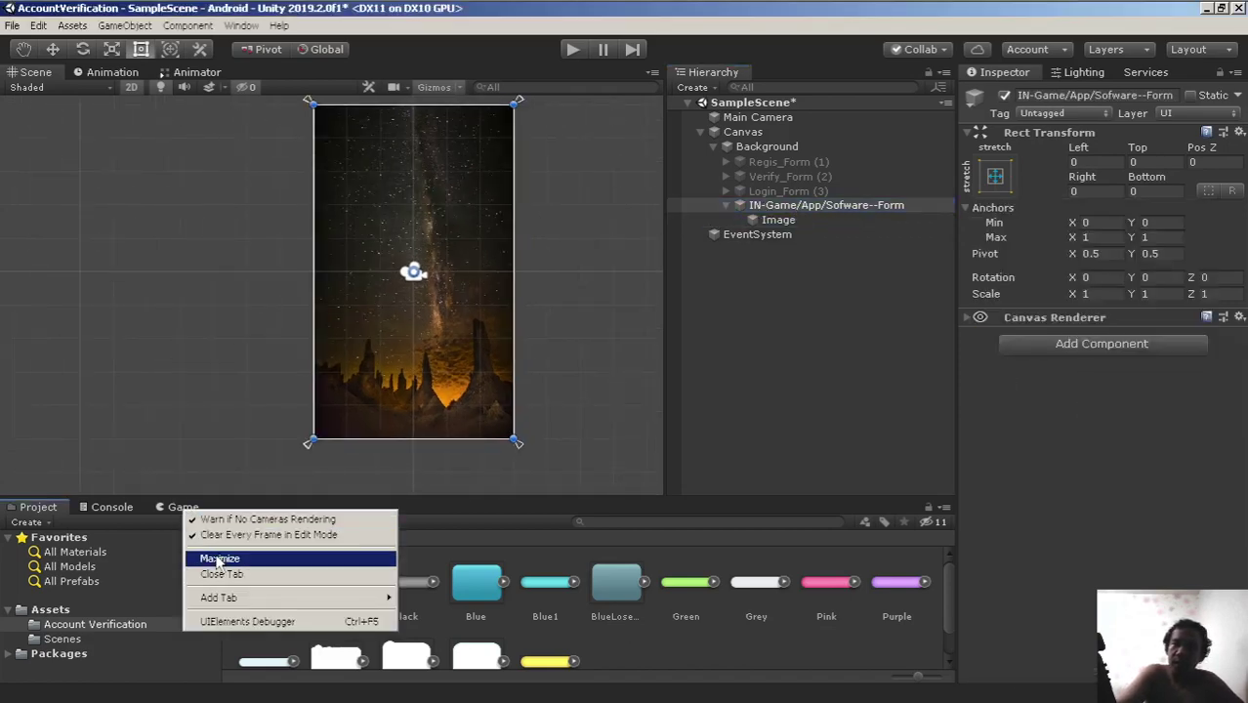
{"action": "left_click", "coordinate": [219, 555]}
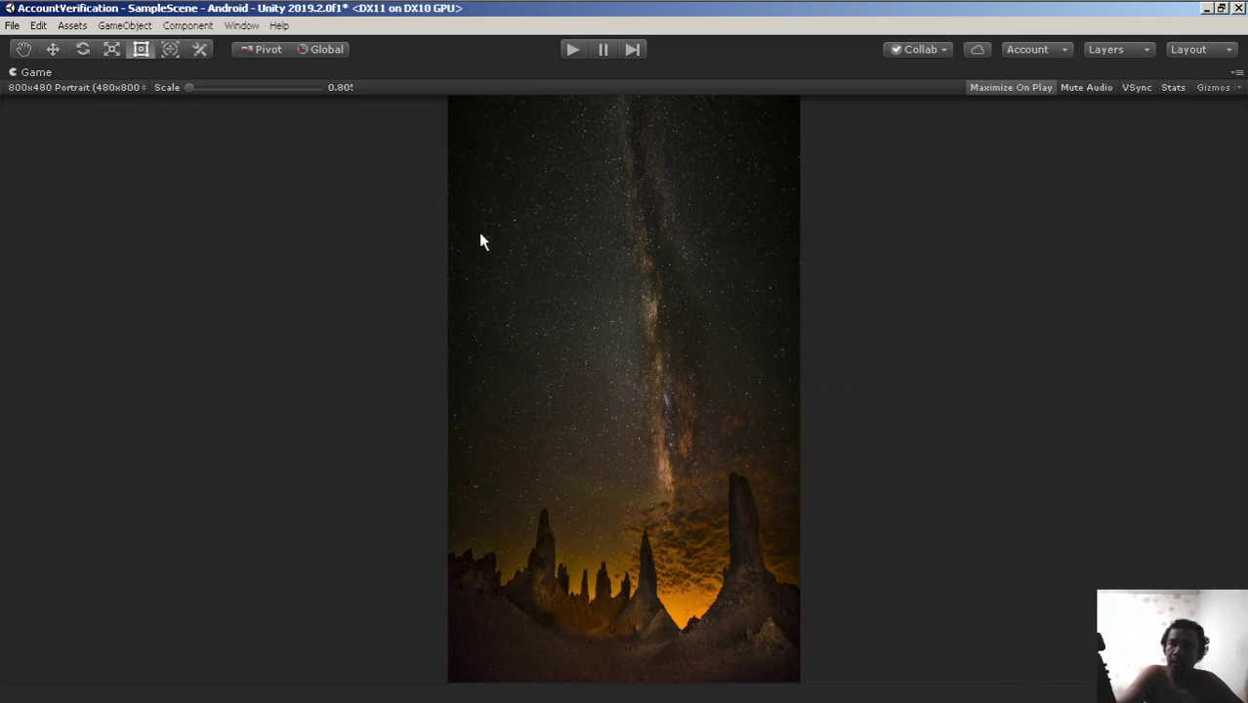
{"action": "right_click", "coordinate": [85, 75]}
{"action": "left_click", "coordinate": [125, 128]}
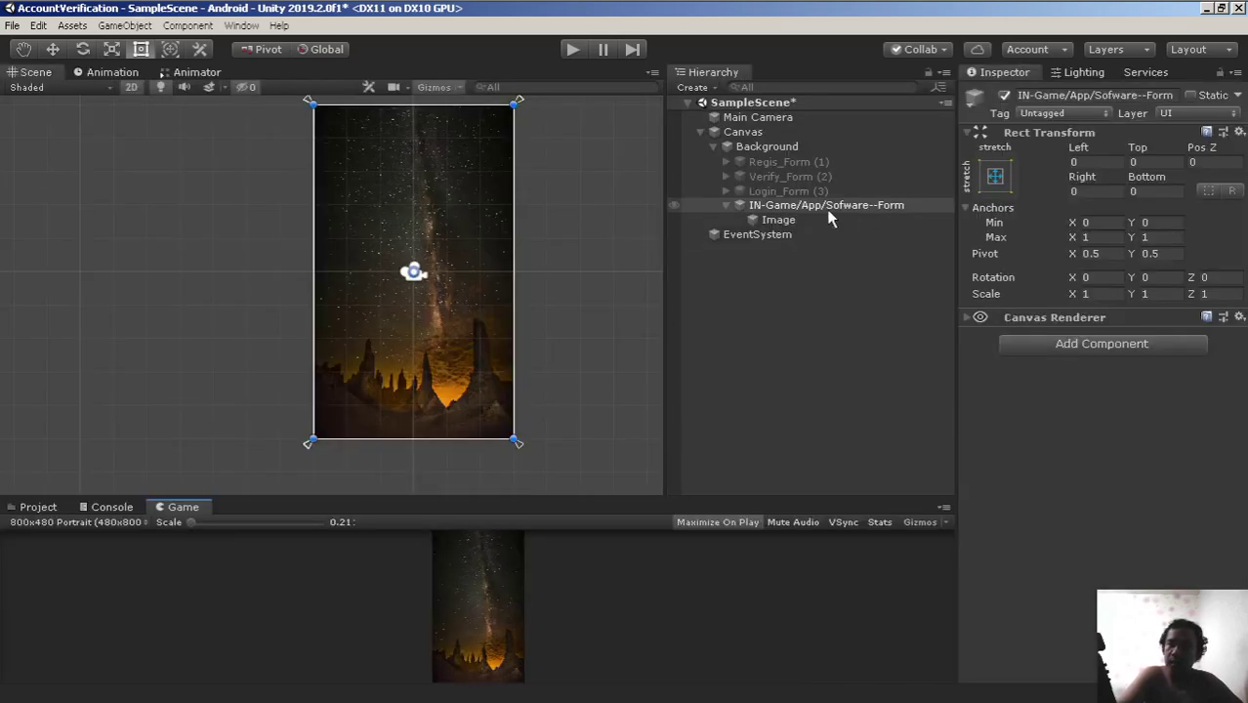
{"action": "left_click", "coordinate": [1004, 95]}
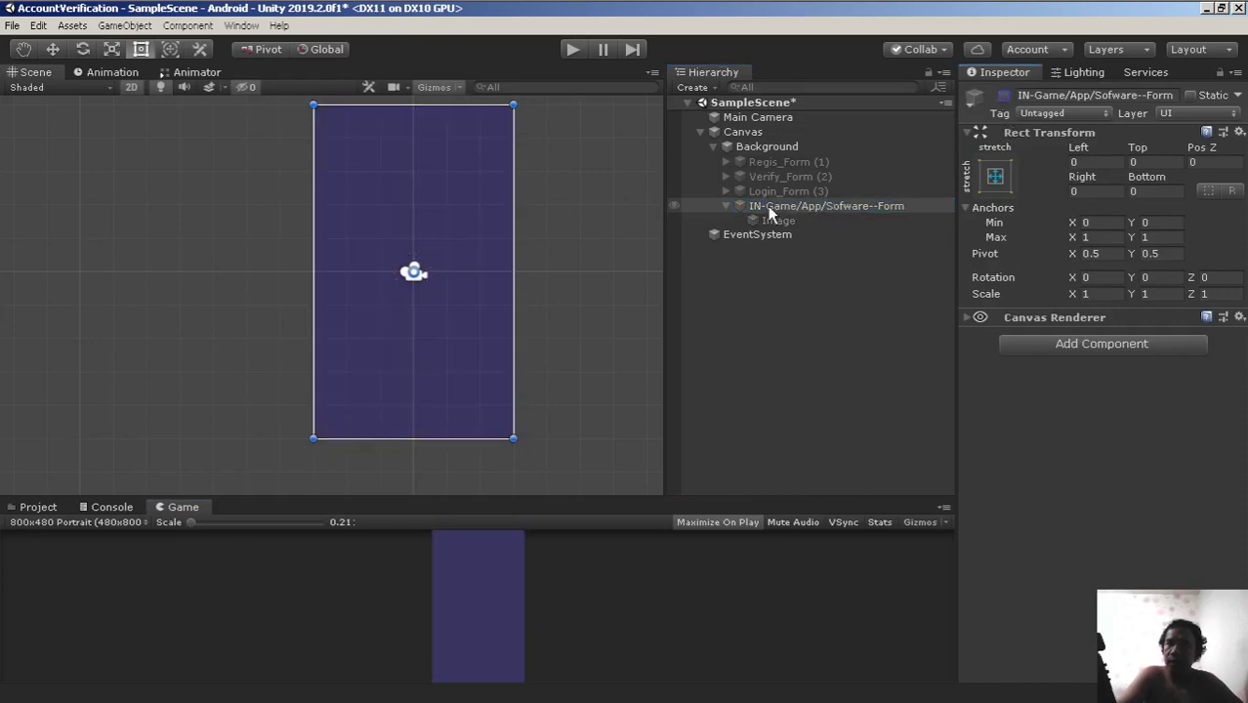
Collapse IN-Game/App/Sofware--Form in the Hierarchy to hide its Image child
{"action": "left_click", "coordinate": [726, 206]}
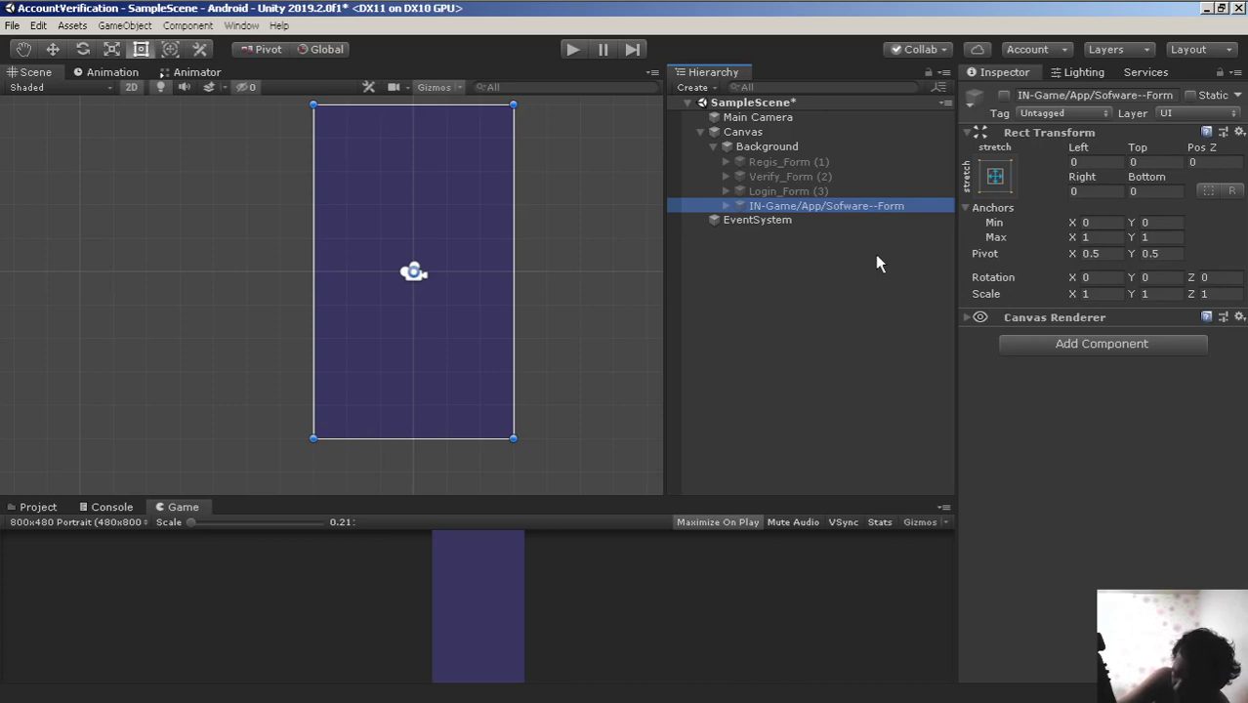
Select Regis_Form (1) and tick its active checkbox to show the Sign Up form
{"action": "left_click", "coordinate": [771, 176]}
{"action": "left_click", "coordinate": [773, 162]}
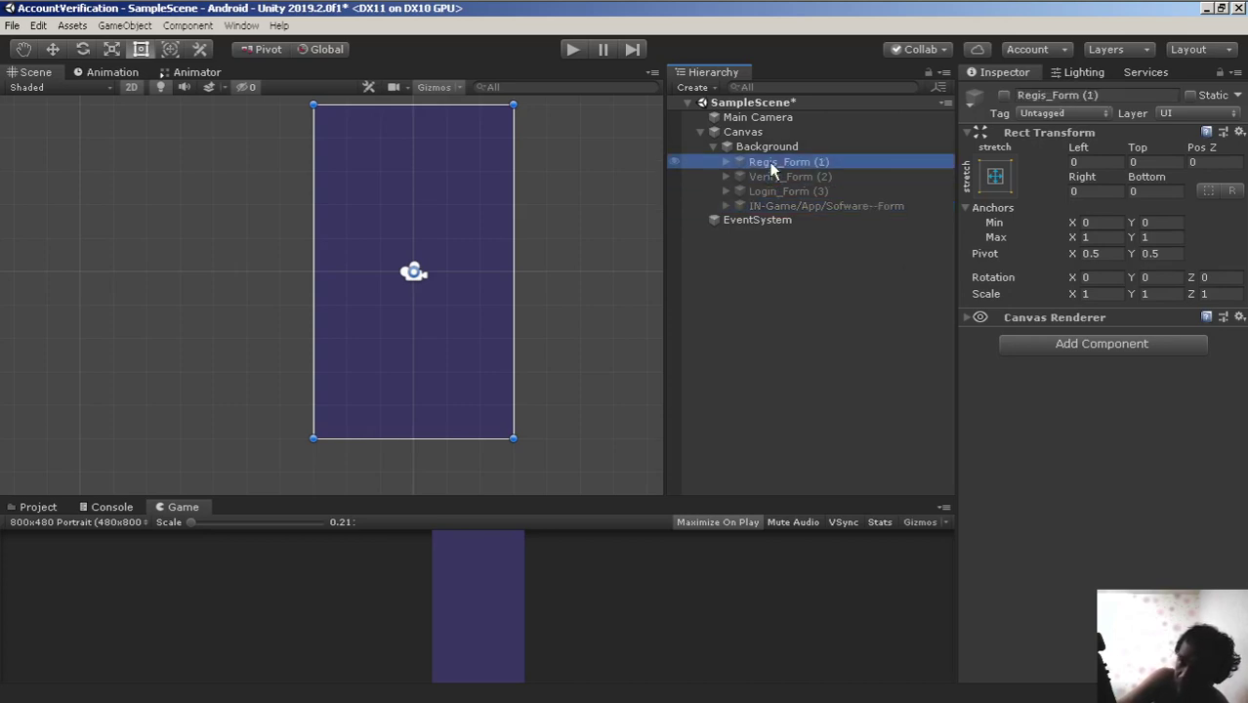
{"action": "left_click", "coordinate": [1005, 94]}
{"action": "scroll", "coordinate": [423, 259], "scroll_direction": "up", "scroll_amount": 1}
{"action": "scroll", "coordinate": [359, 232], "scroll_direction": "up", "scroll_amount": 2}
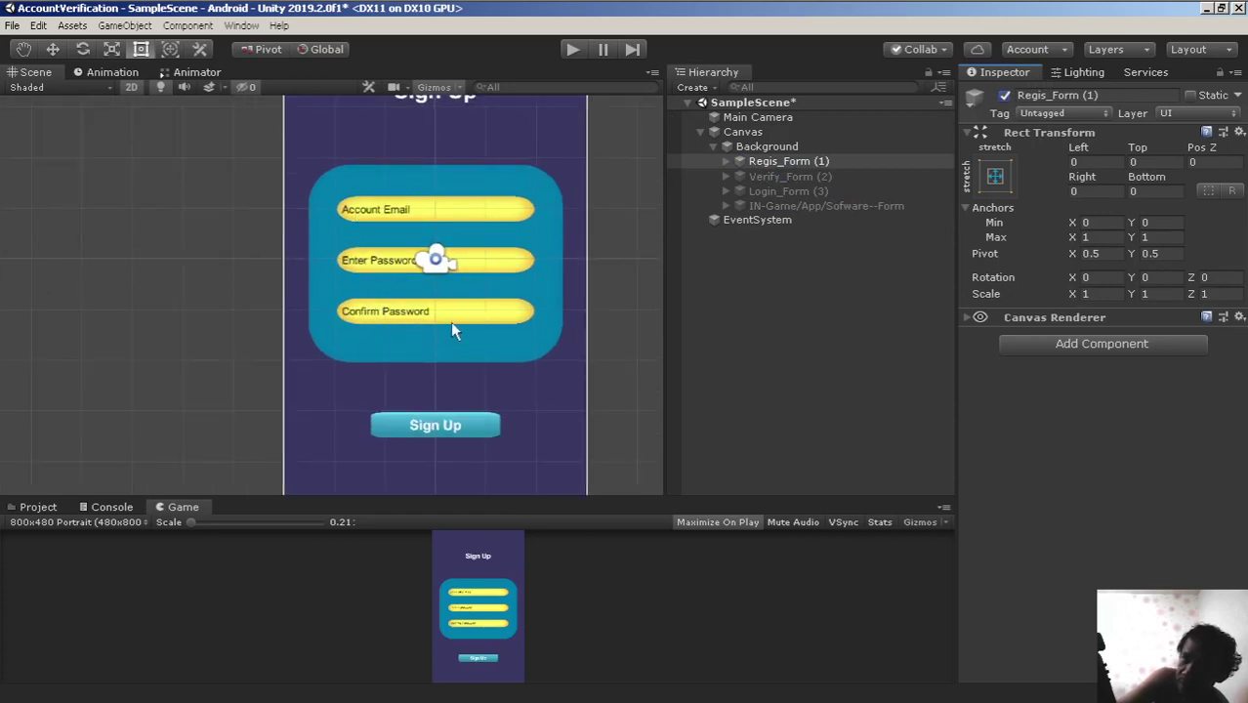
{"action": "scroll", "coordinate": [447, 269], "scroll_direction": "down", "scroll_amount": 1}
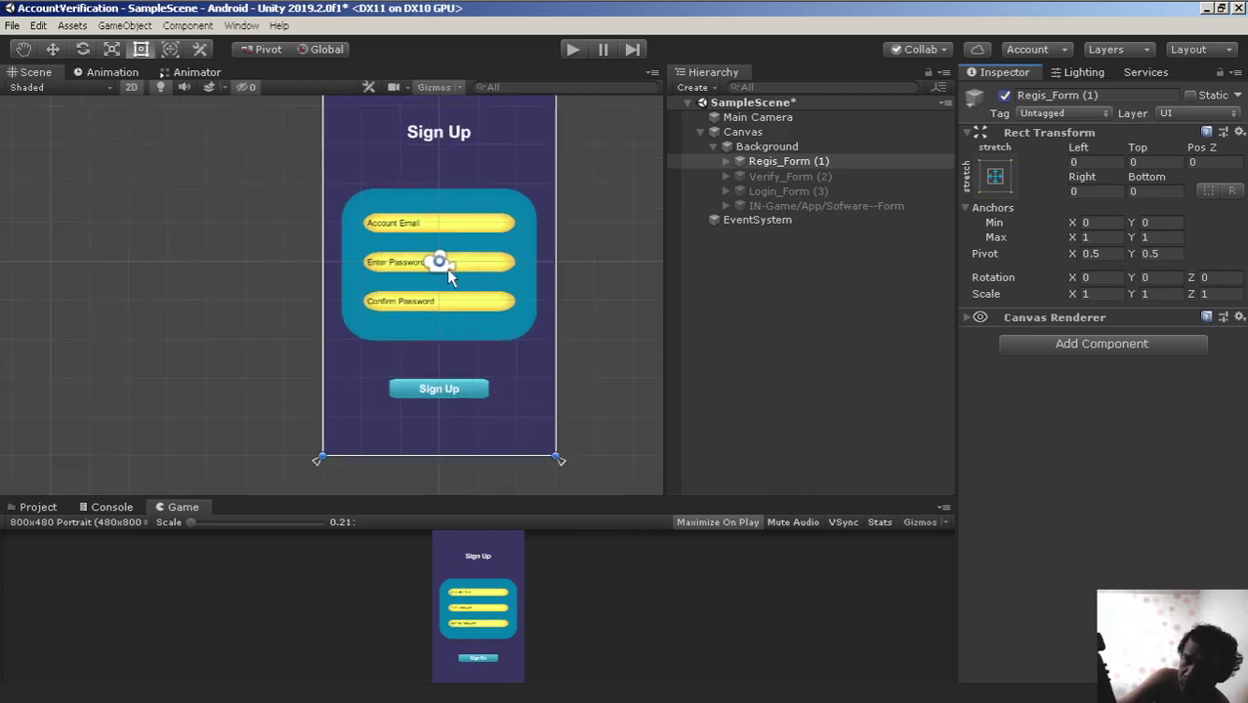